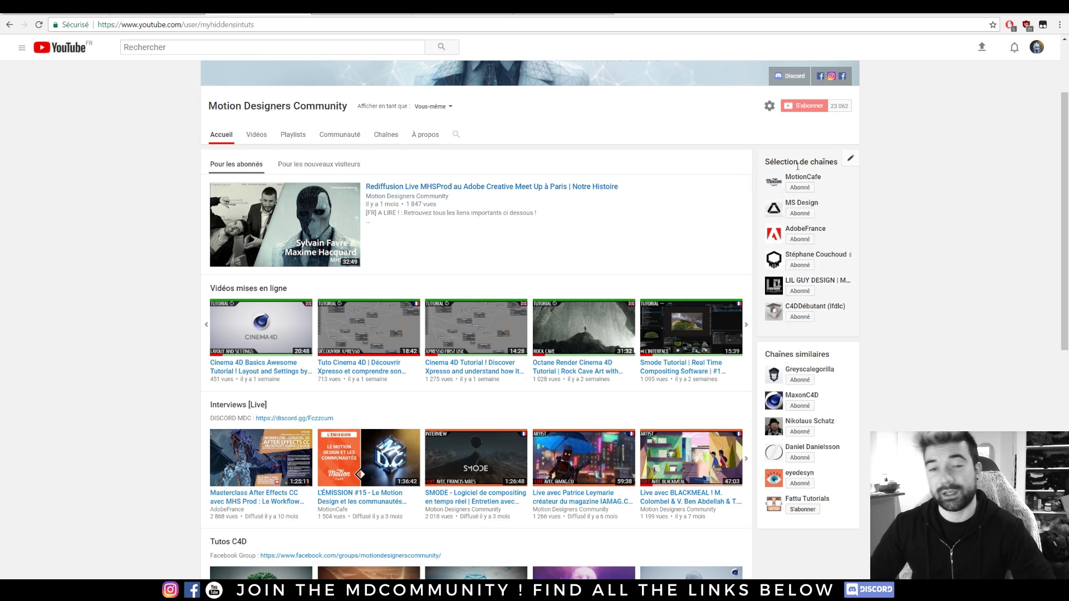
Page the 'Vidéos mises en ligne' carousel back to the newer uploads.
{"action": "left_click", "coordinate": [202, 325]}
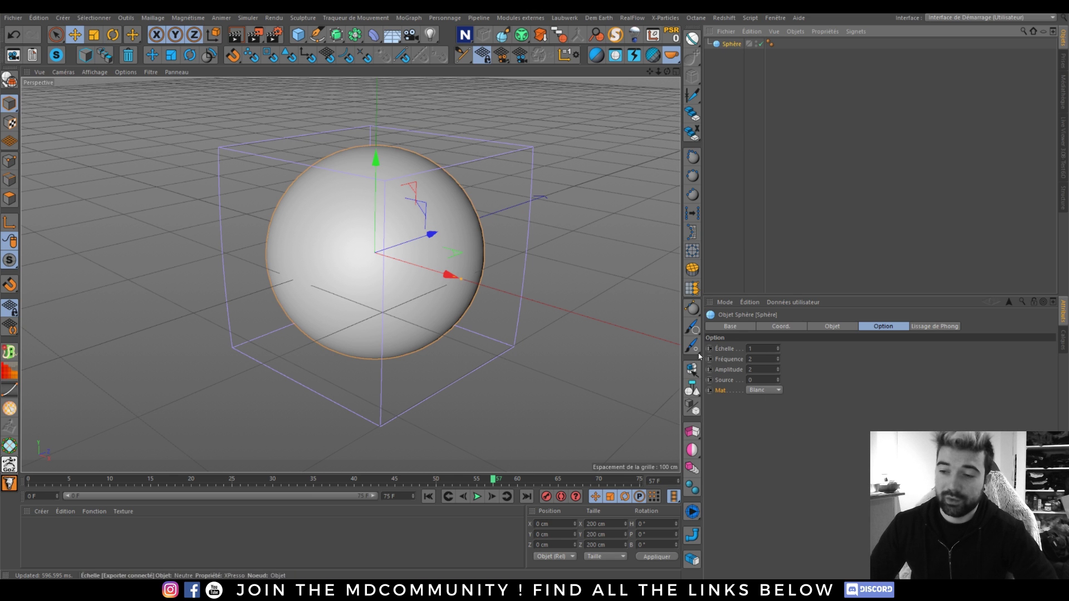
Rewind to the first frame, then play and stop the sphere's bulge animation.
{"action": "left_click", "coordinate": [428, 496]}
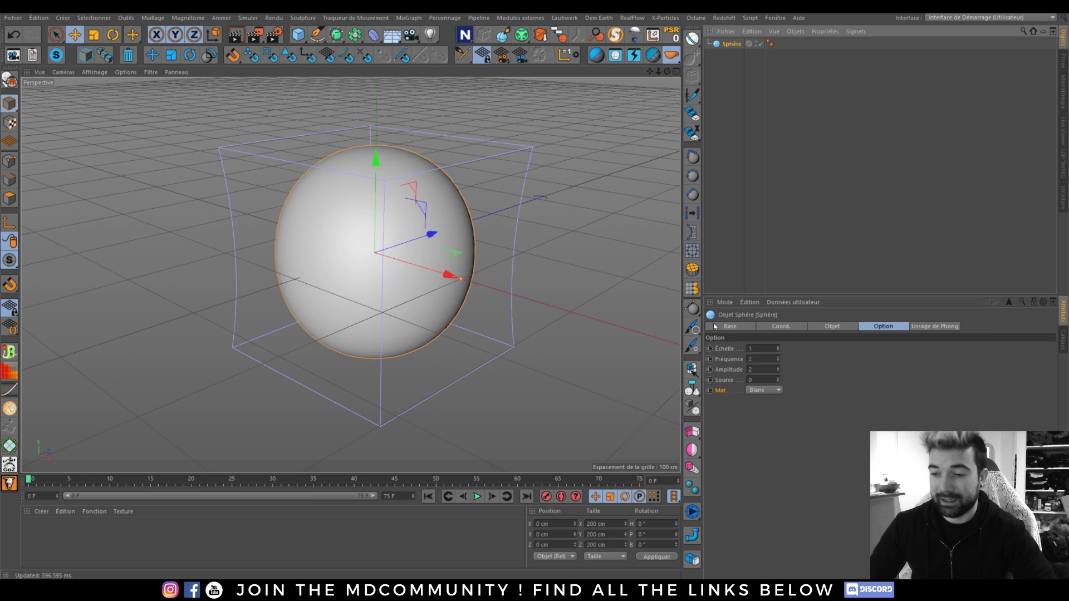
{"action": "key", "text": "F8"}
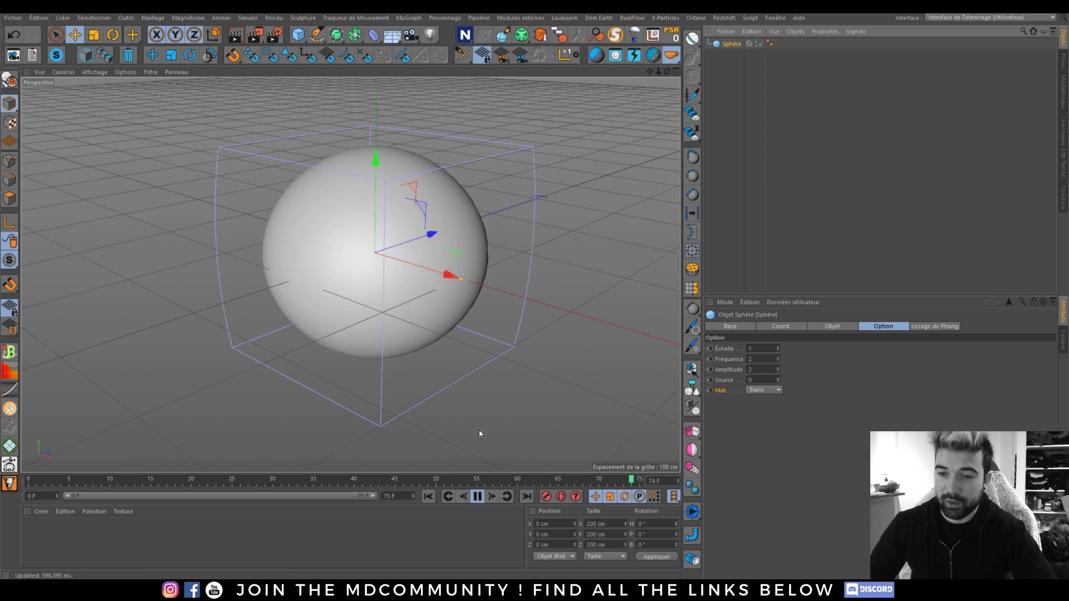
{"action": "key", "text": "F8"}
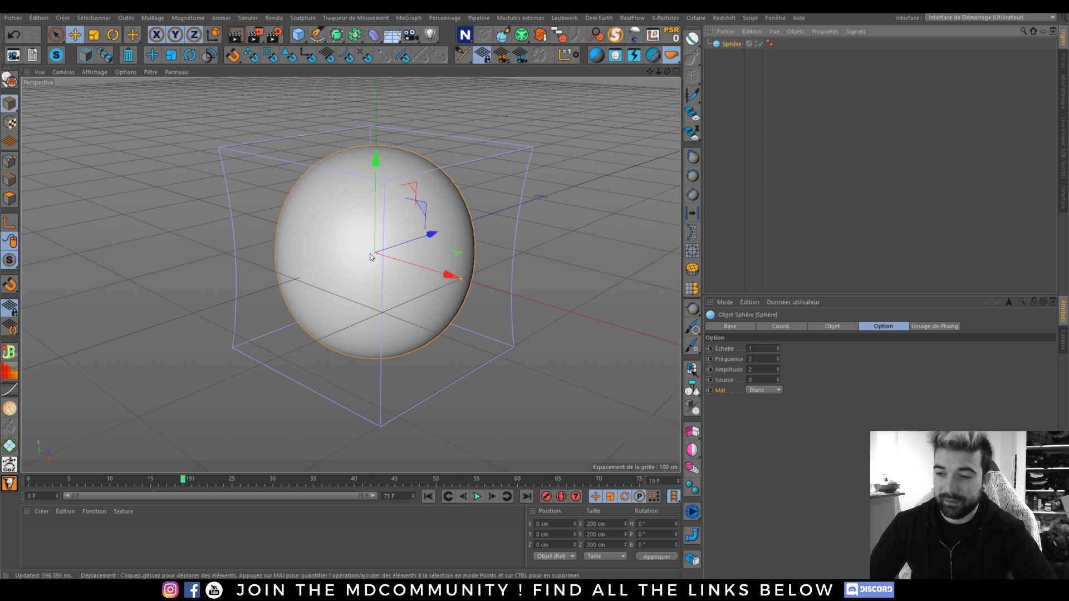
Try Gris for the sphere's Mat, undo back to Blanc, then switch to the Structure_Externe scene.
{"action": "left_click", "coordinate": [777, 390]}
{"action": "left_click", "coordinate": [769, 391]}
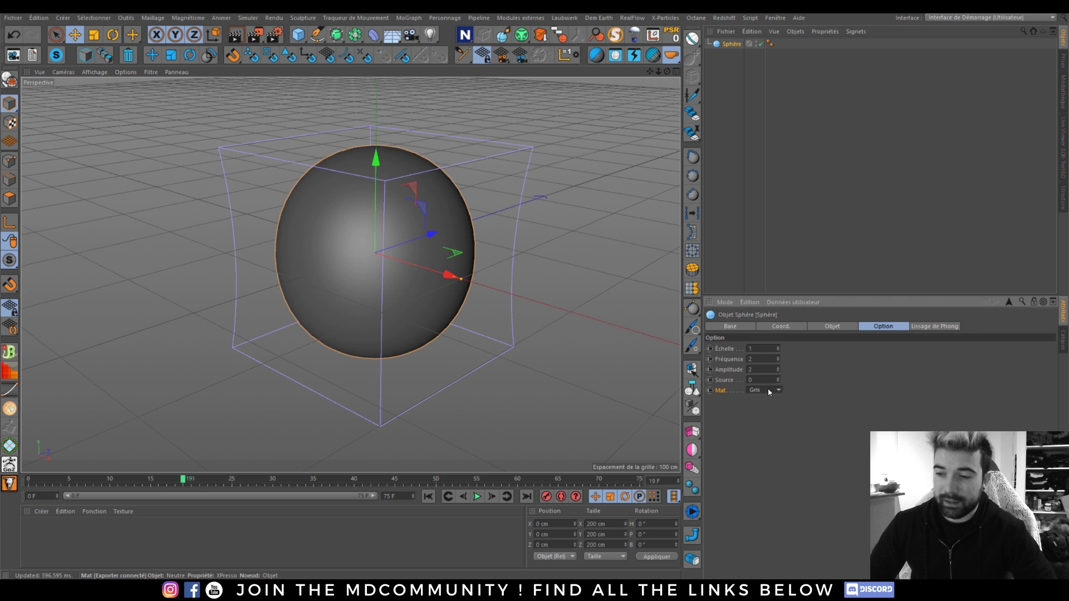
{"action": "key", "text": "ctrl+z"}
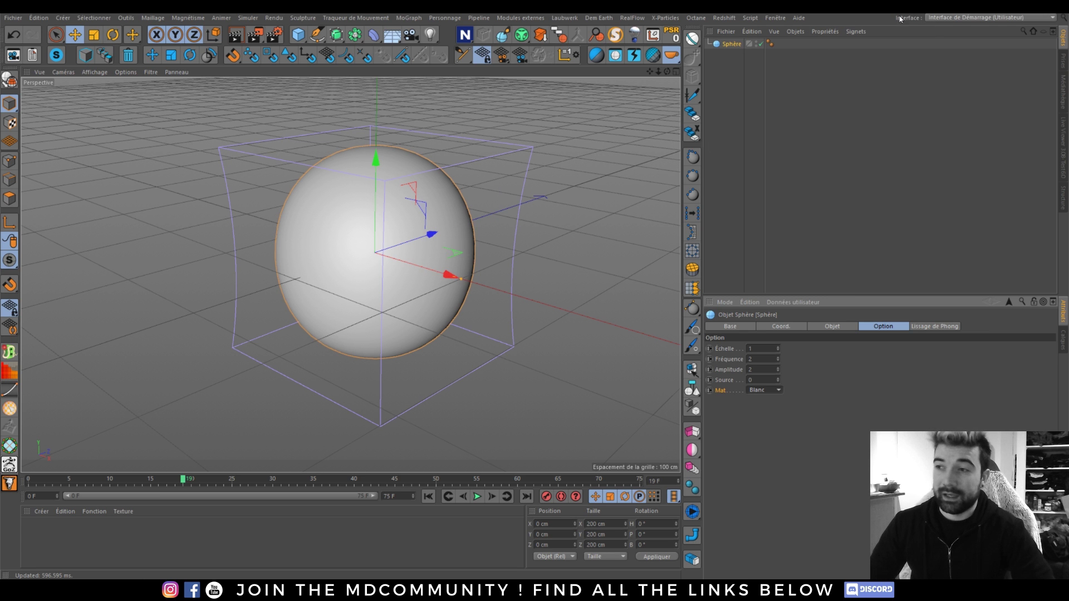
{"action": "left_click", "coordinate": [775, 17]}
{"action": "left_click", "coordinate": [816, 263]}
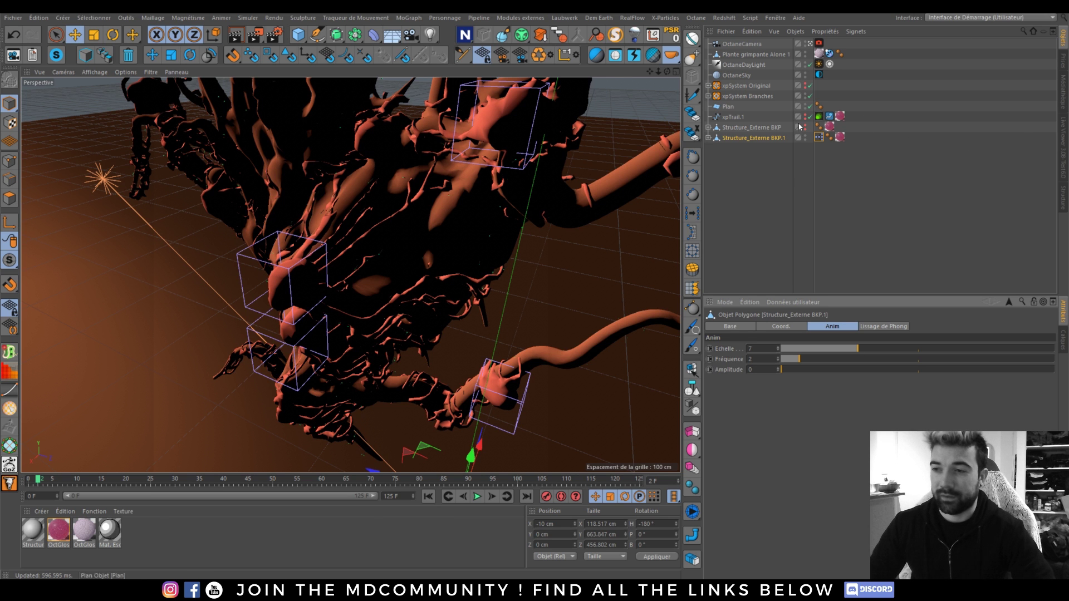
View the Live Viewer render, then expand and collapse Structure_Externe BKP.1's children.
{"action": "left_click", "coordinate": [1063, 144]}
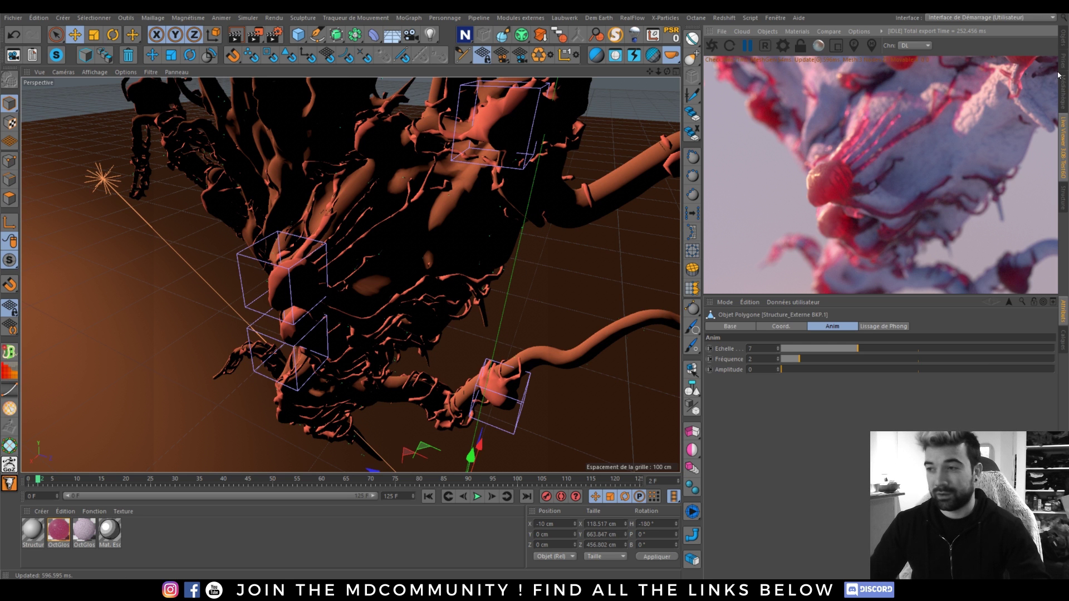
{"action": "left_click", "coordinate": [1063, 38]}
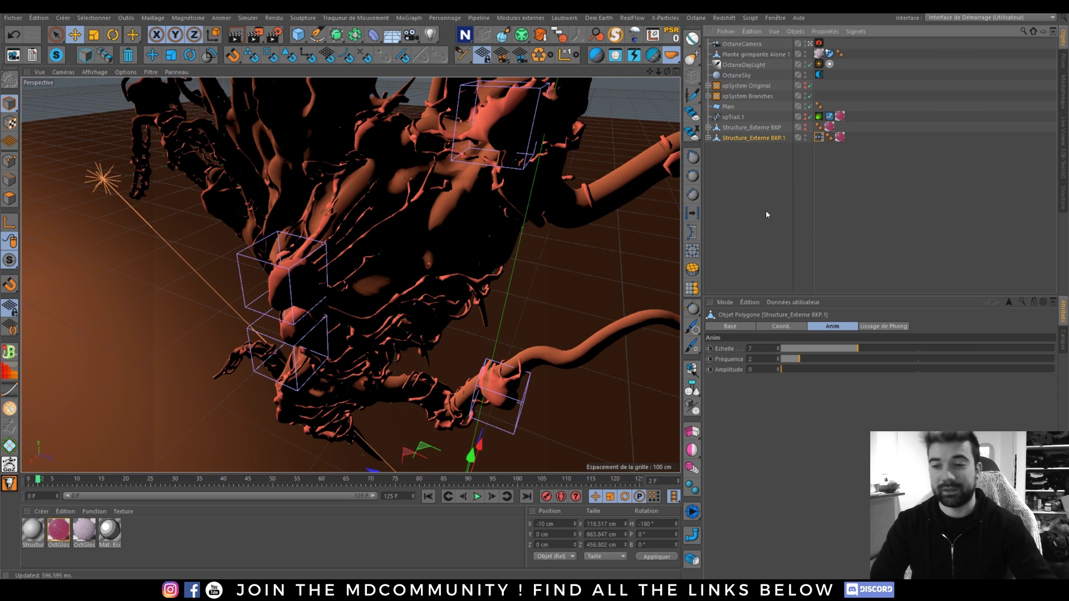
{"action": "left_click", "coordinate": [708, 137]}
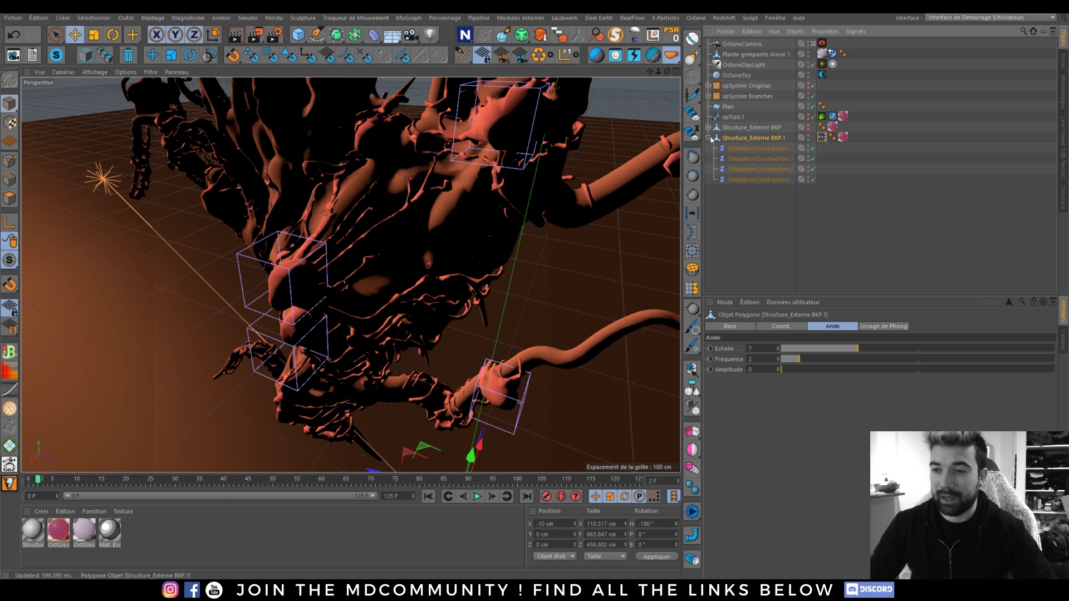
{"action": "left_click", "coordinate": [708, 137]}
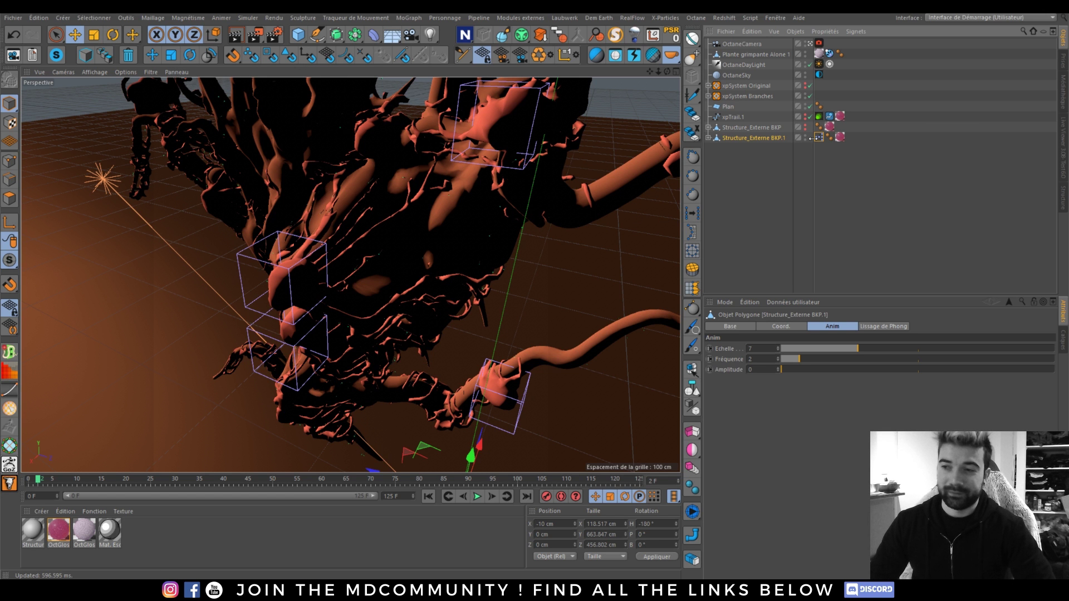
Inspect the OctGlossy material, then return to the Sans titre 1 sphere document.
{"action": "mouse_move", "coordinate": [85, 536]}
{"action": "left_mouse_down"}
{"action": "mouse_move", "coordinate": [720, 243]}
{"action": "mouse_move", "coordinate": [850, 144]}
{"action": "mouse_move", "coordinate": [840, 138]}
{"action": "left_mouse_up"}
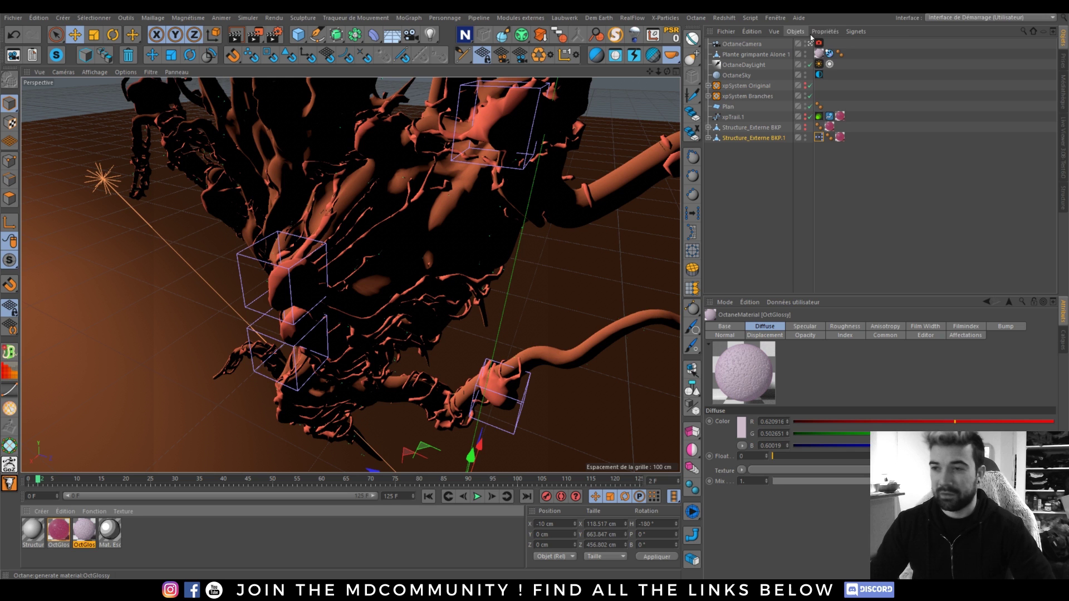
{"action": "left_click", "coordinate": [775, 18]}
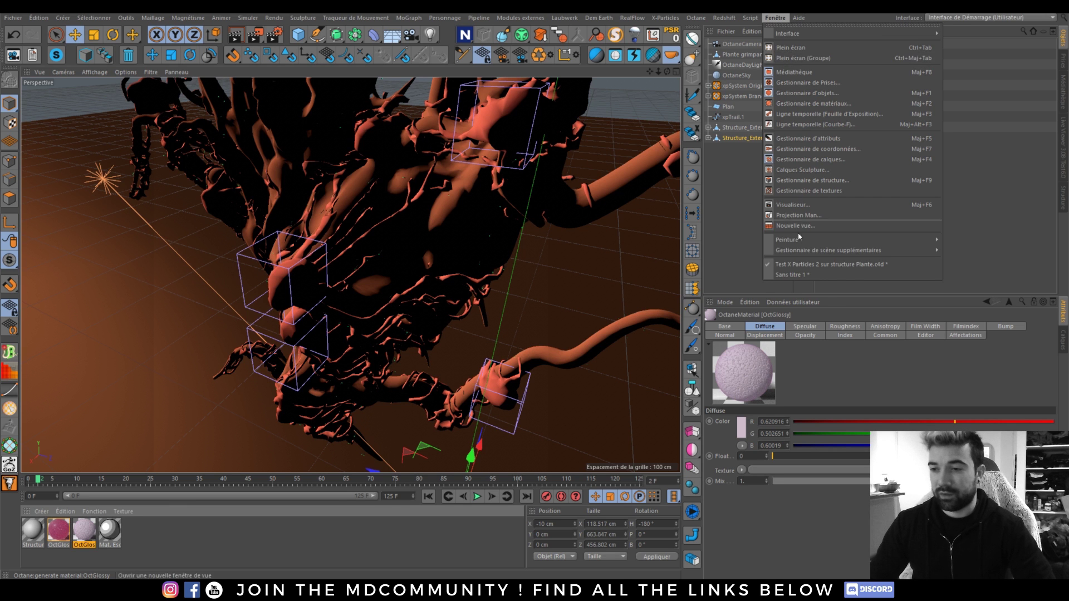
{"action": "left_click", "coordinate": [794, 273]}
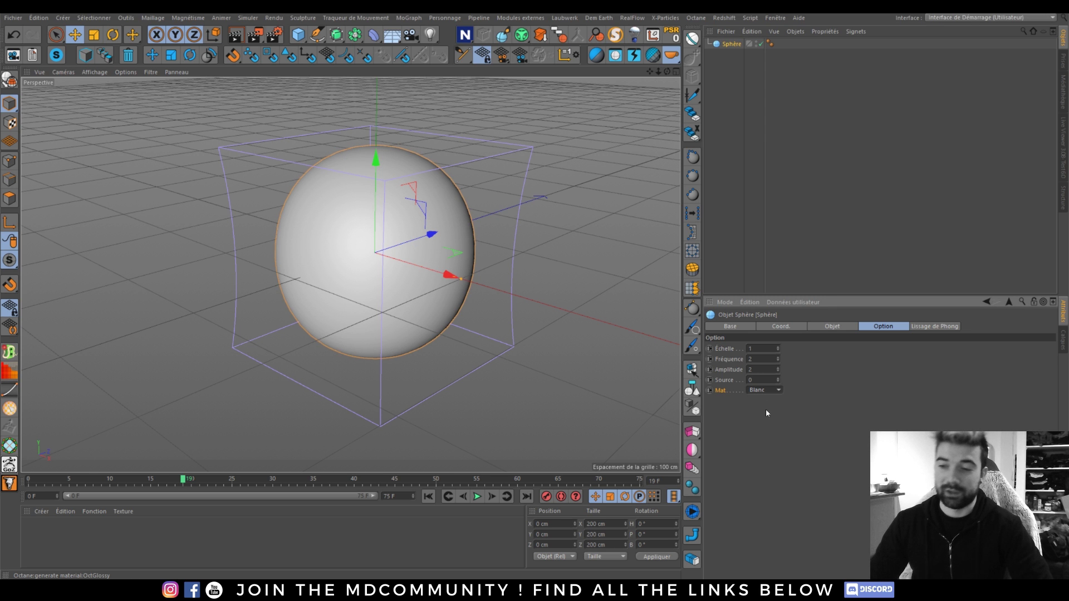
Frame the sphere in the viewport and switch its Mat option from Blanc to Gris.
{"action": "left_click", "coordinate": [767, 391]}
{"action": "left_click", "coordinate": [767, 395]}
{"action": "left_click", "coordinate": [767, 390]}
{"action": "left_click", "coordinate": [766, 392]}
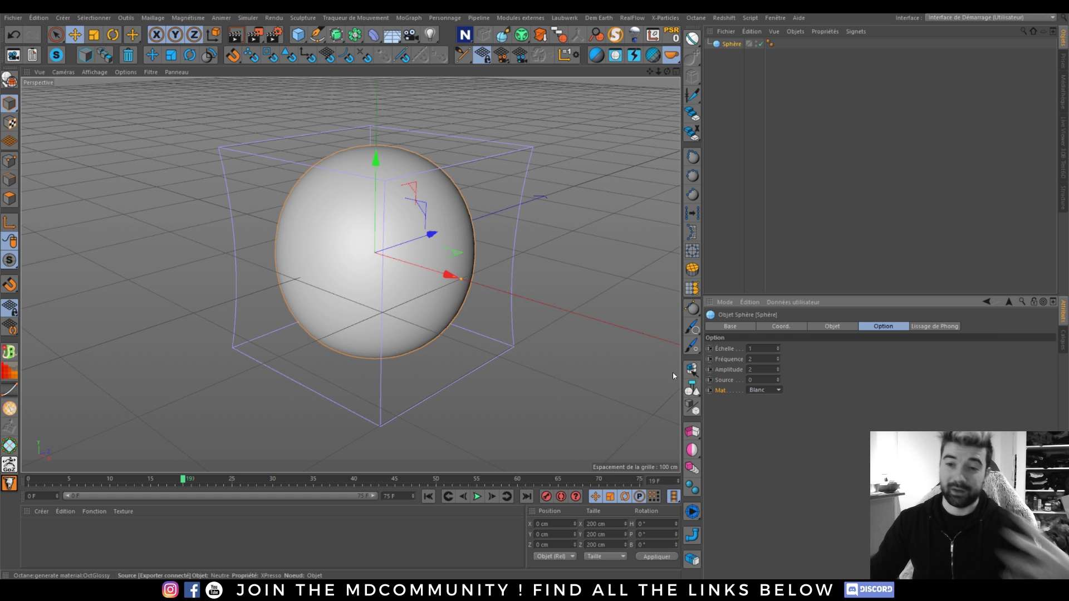
{"action": "scroll", "coordinate": [394, 325], "scroll_direction": "down", "scroll_amount": 5}
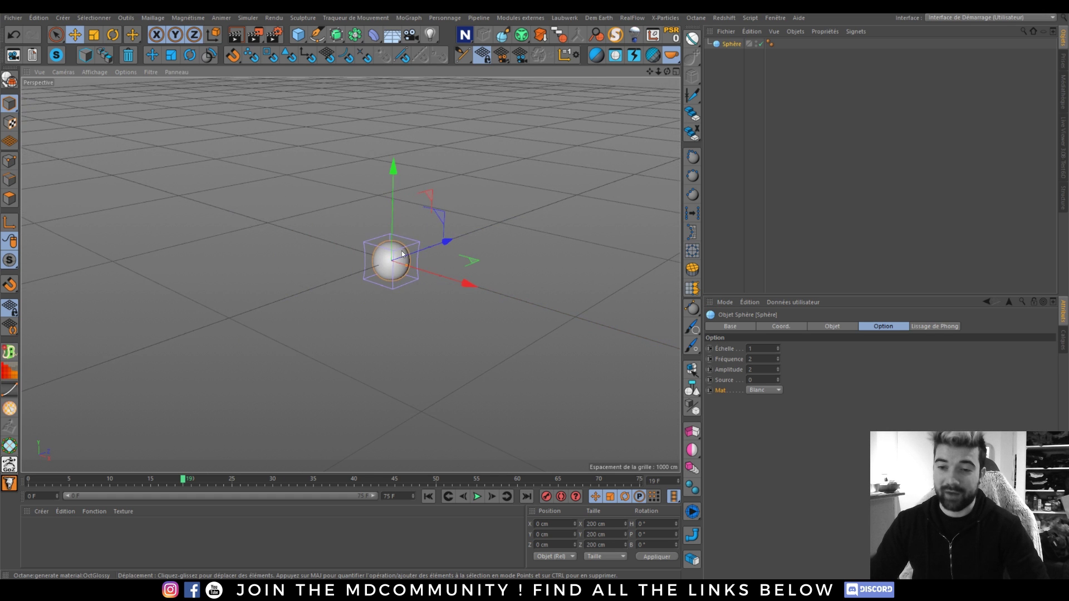
{"action": "middle_click_drag", "start_coordinate": [402, 254], "coordinate": [394, 249], "text": "alt"}
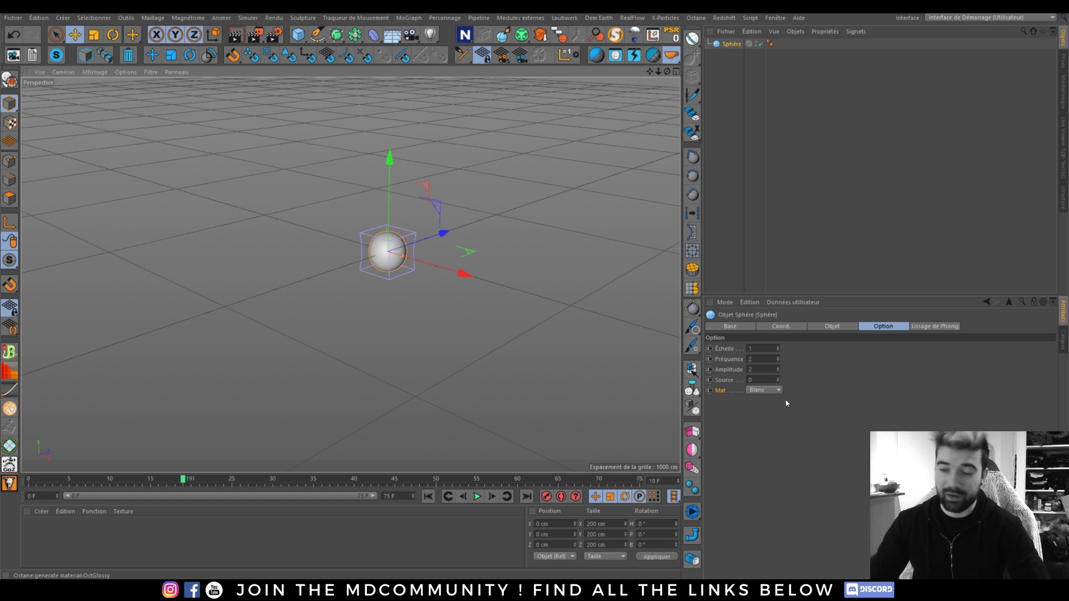
{"action": "key", "text": "o"}
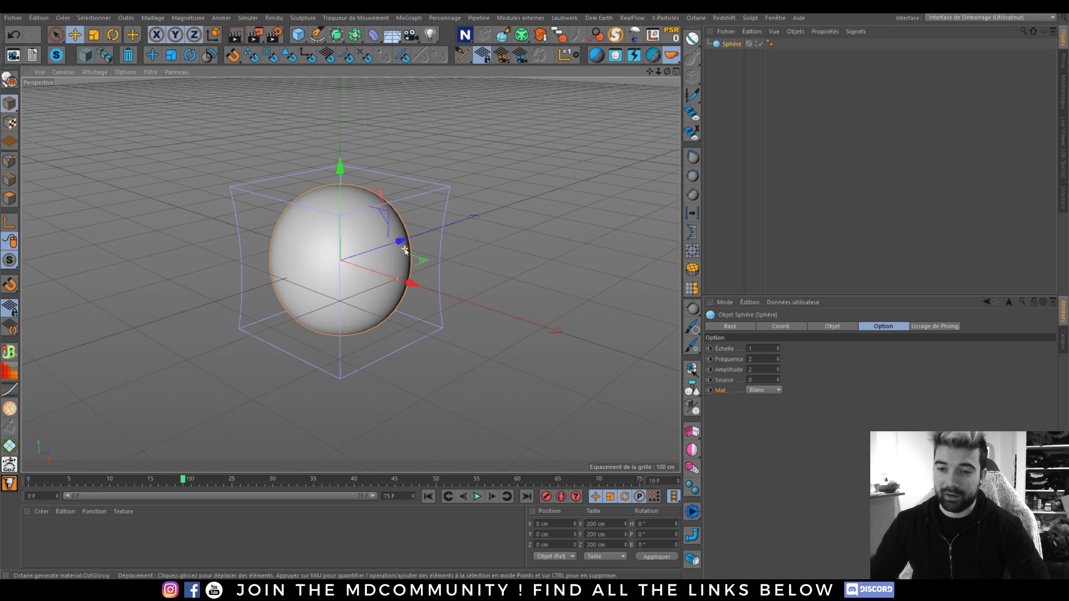
{"action": "left_click", "coordinate": [759, 392]}
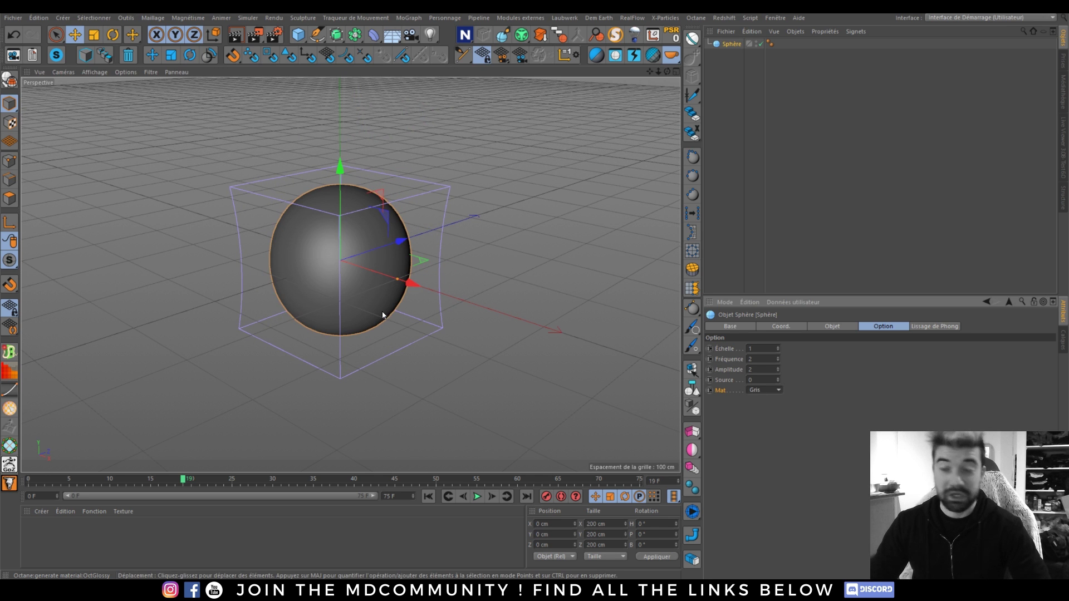
{"action": "scroll", "coordinate": [386, 320], "scroll_direction": "down", "scroll_amount": 3}
{"action": "scroll", "coordinate": [375, 275], "scroll_direction": "up", "scroll_amount": 4}
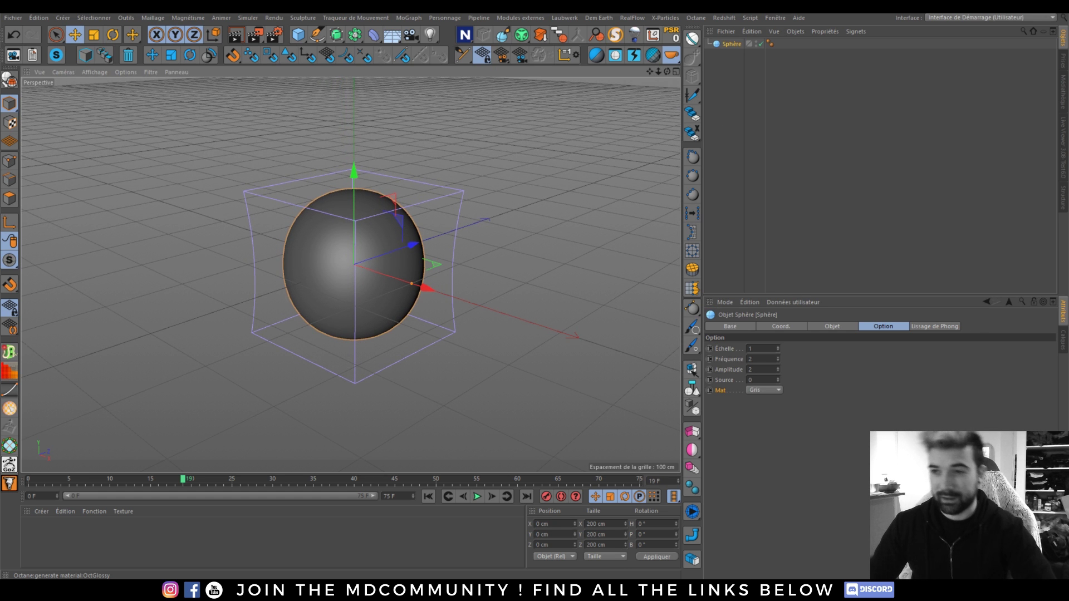
Create a new empty scene and set the Preferences interface language to English (us).
{"action": "left_click", "coordinate": [13, 18]}
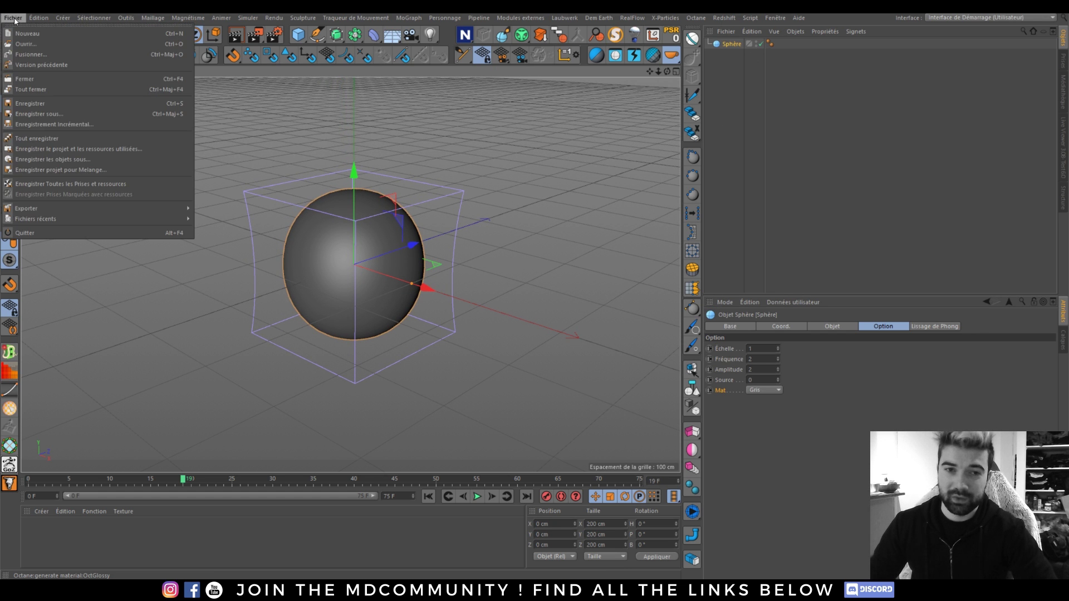
{"action": "left_click", "coordinate": [17, 33]}
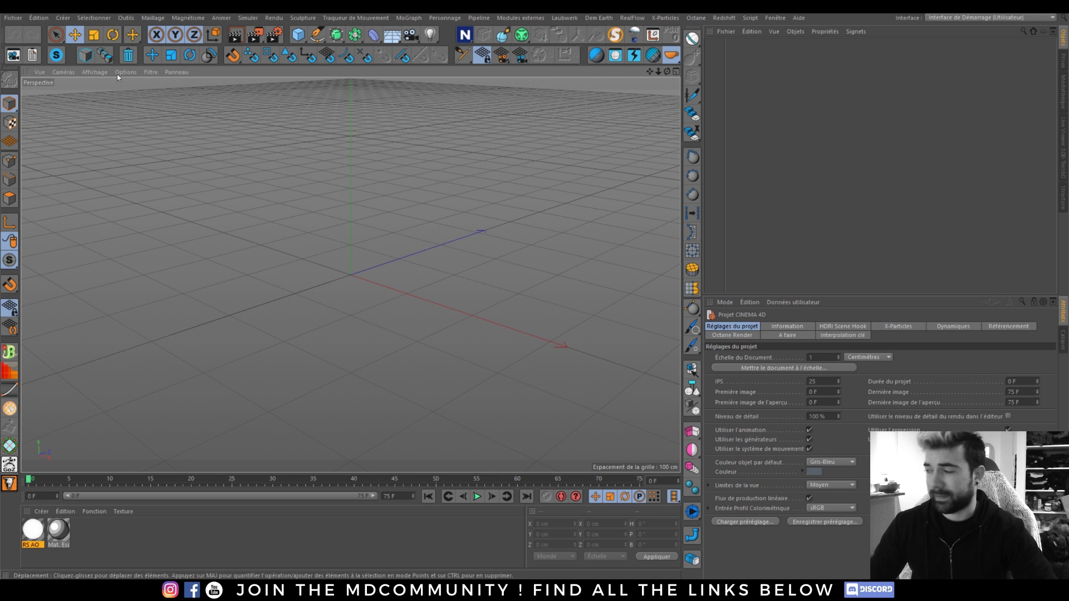
{"action": "left_click", "coordinate": [39, 17]}
{"action": "left_click", "coordinate": [72, 184]}
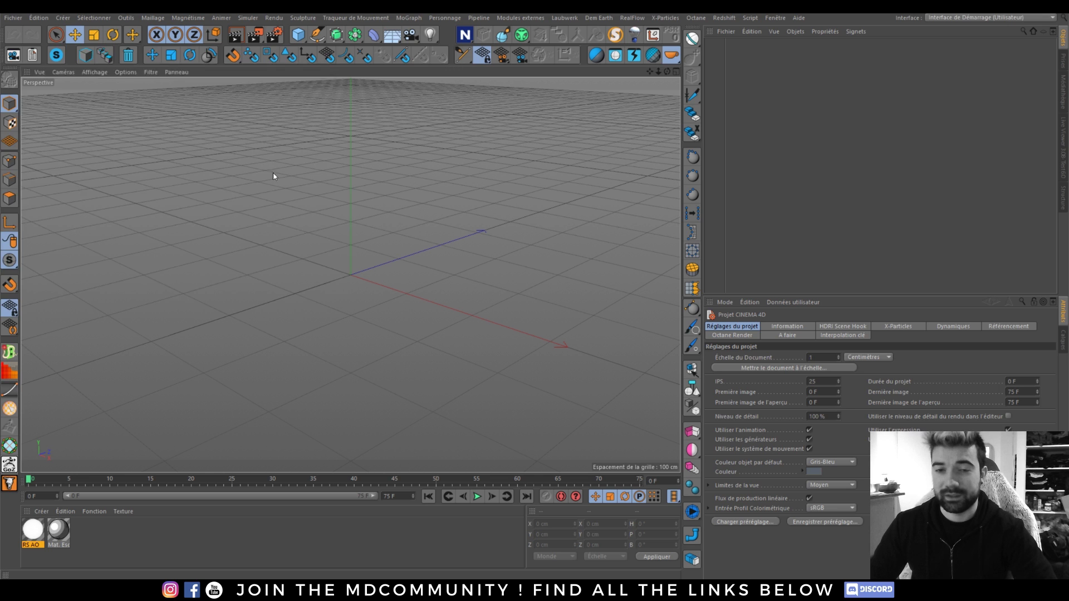
{"action": "left_click", "coordinate": [256, 100]}
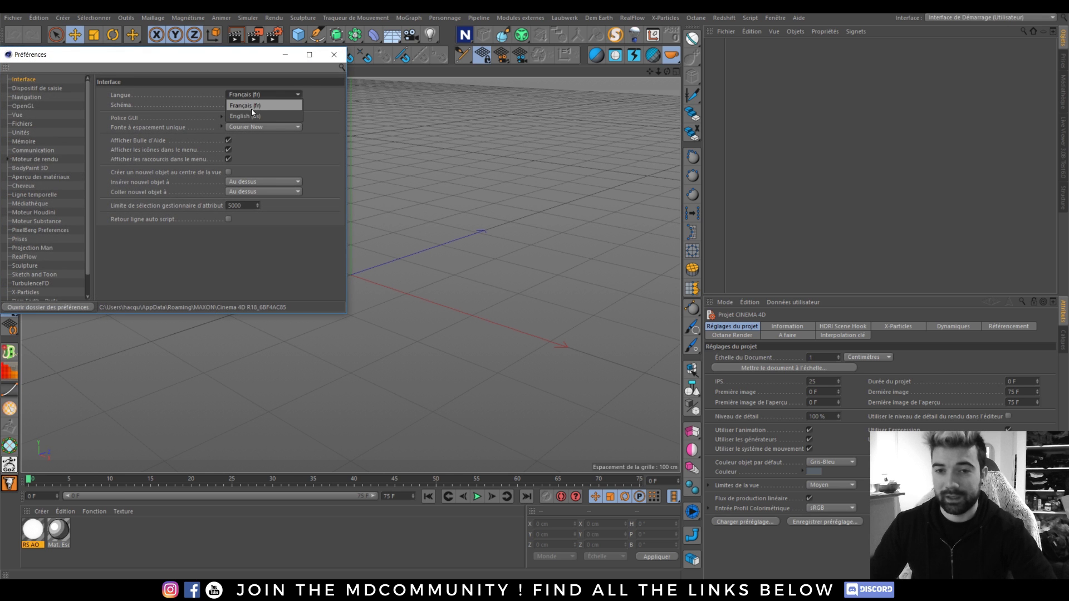
{"action": "left_click", "coordinate": [260, 104]}
{"action": "left_click", "coordinate": [615, 334]}
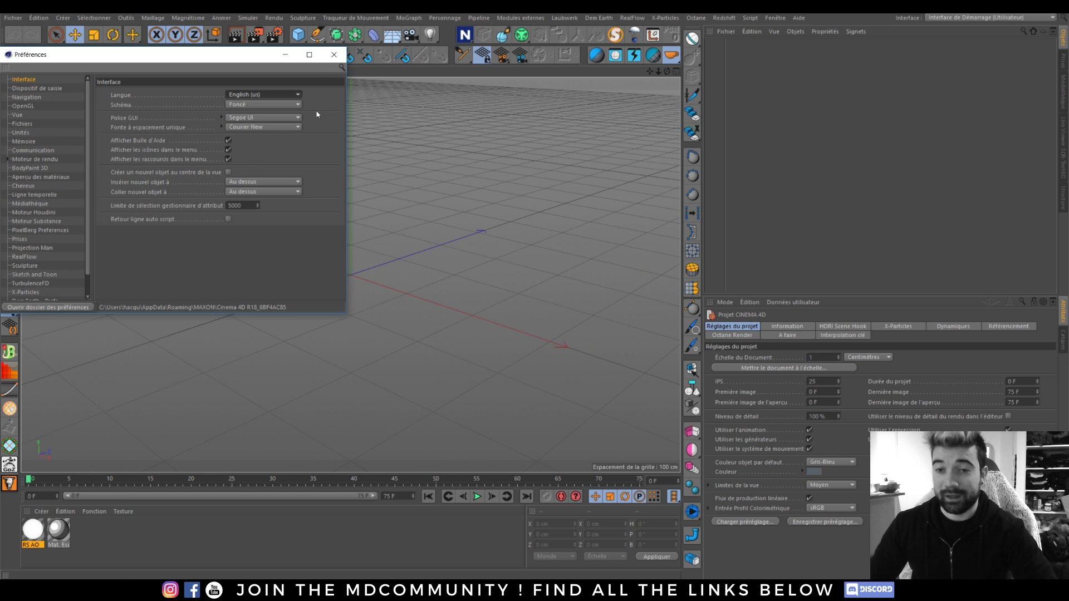
{"action": "left_click", "coordinate": [332, 56]}
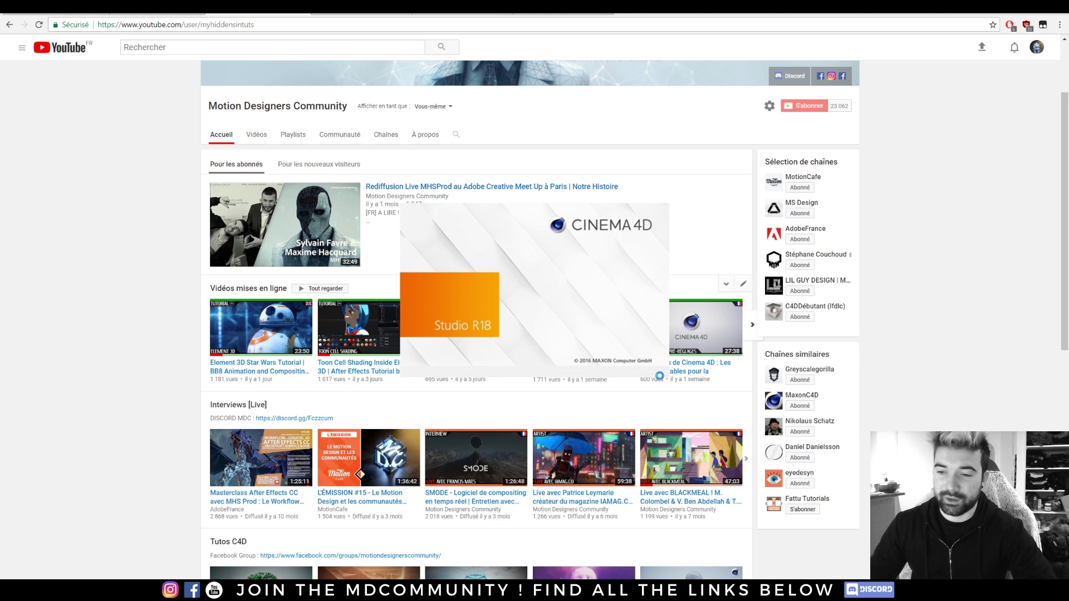
Page the uploads carousel forward and back to the newest videos, then return to Cinema 4D.
{"action": "left_click", "coordinate": [752, 325]}
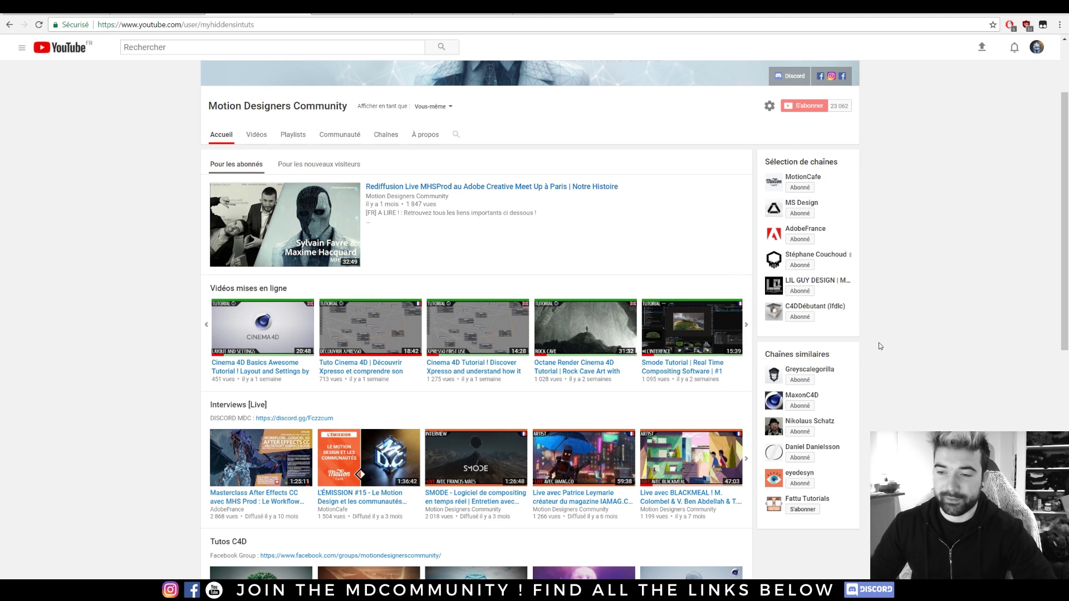
{"action": "left_click", "coordinate": [752, 324]}
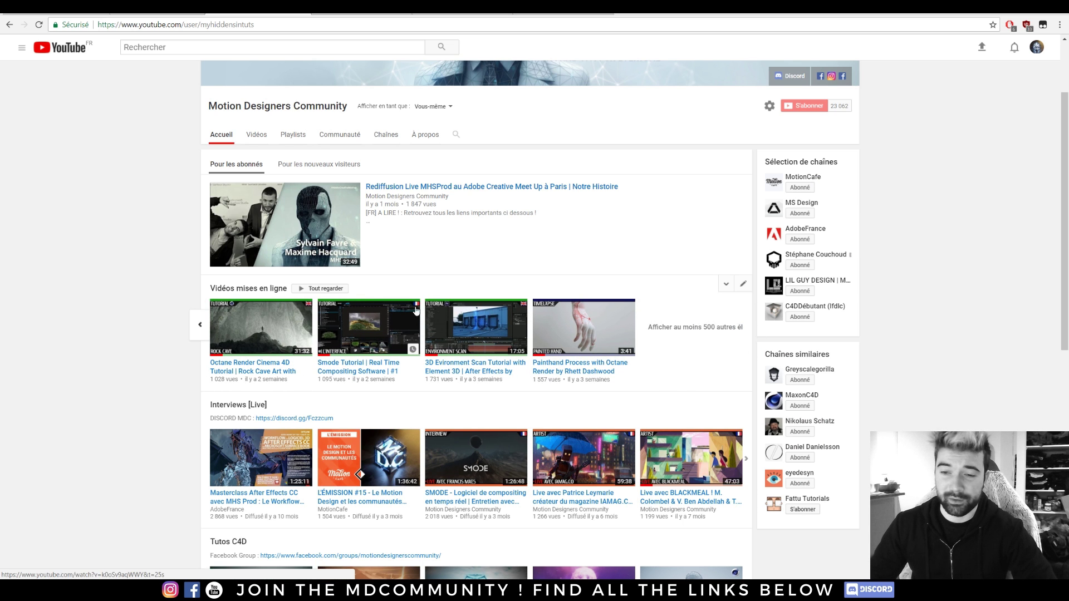
{"action": "left_click", "coordinate": [201, 327]}
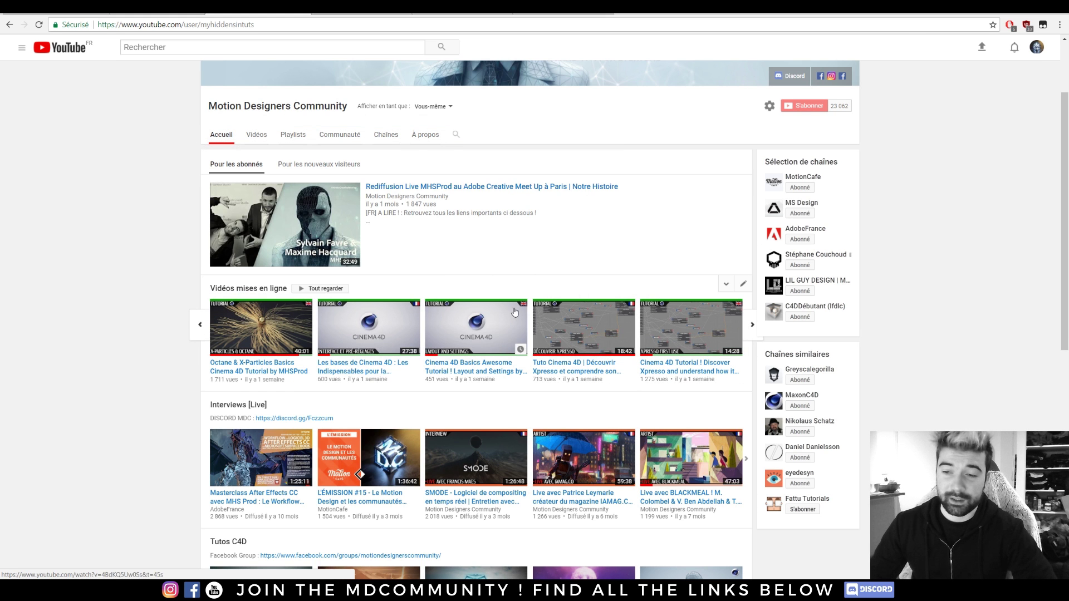
{"action": "left_click", "coordinate": [198, 325]}
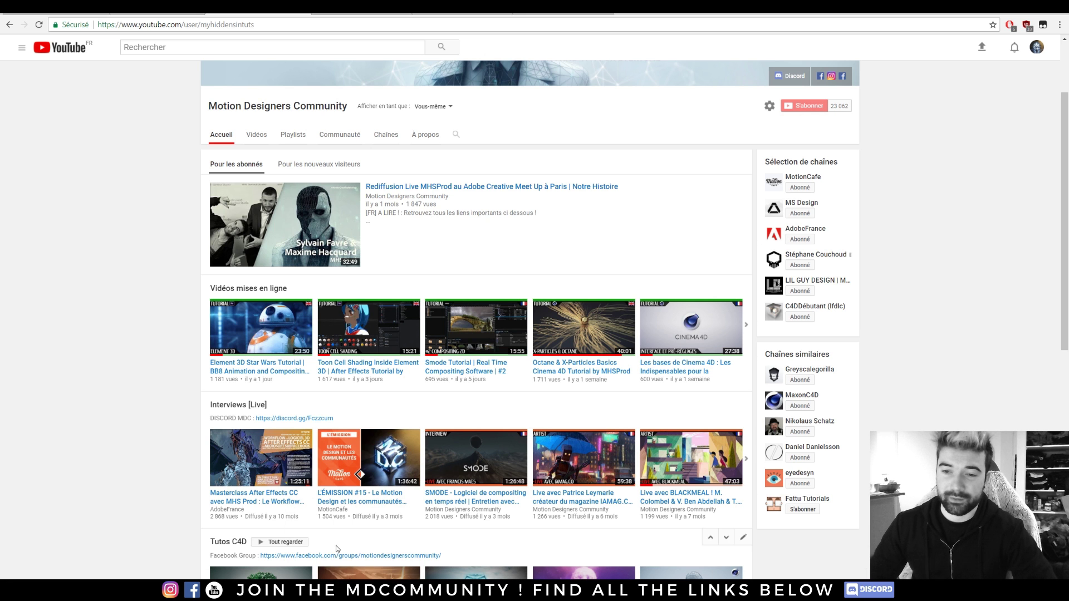
{"action": "key", "text": "alt+Tab"}
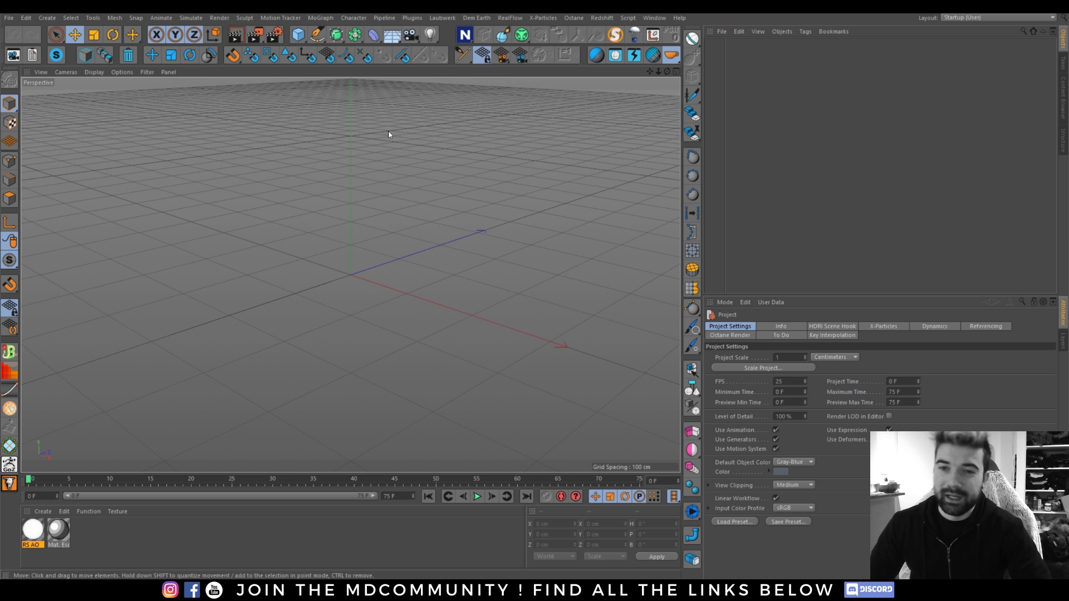
Add a Sphere primitive and set its Segments to 24*4, giving 96.
{"action": "left_click", "coordinate": [298, 34]}
{"action": "left_click", "coordinate": [511, 67]}
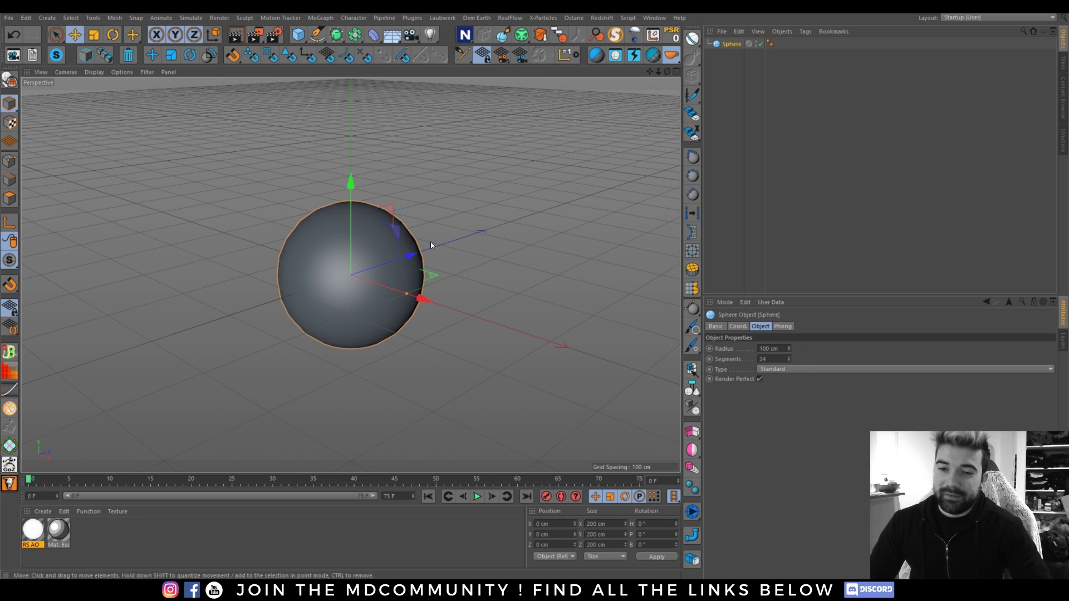
{"action": "left_click", "coordinate": [761, 359]}
{"action": "type", "text": "*4"}
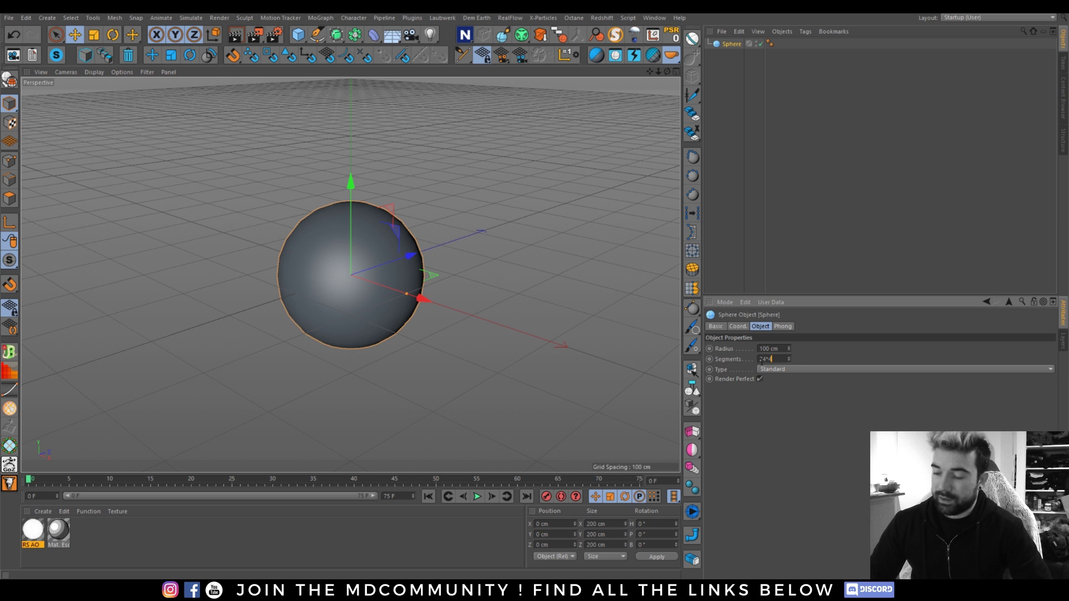
{"action": "key", "text": "Return"}
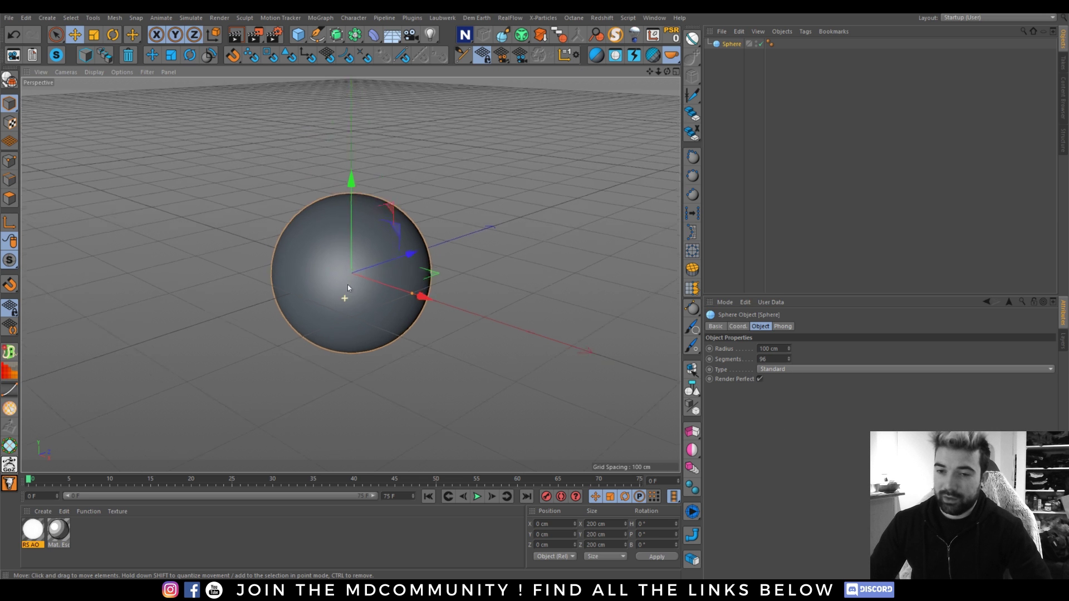
{"action": "scroll", "coordinate": [347, 288], "scroll_direction": "up", "scroll_amount": 4}
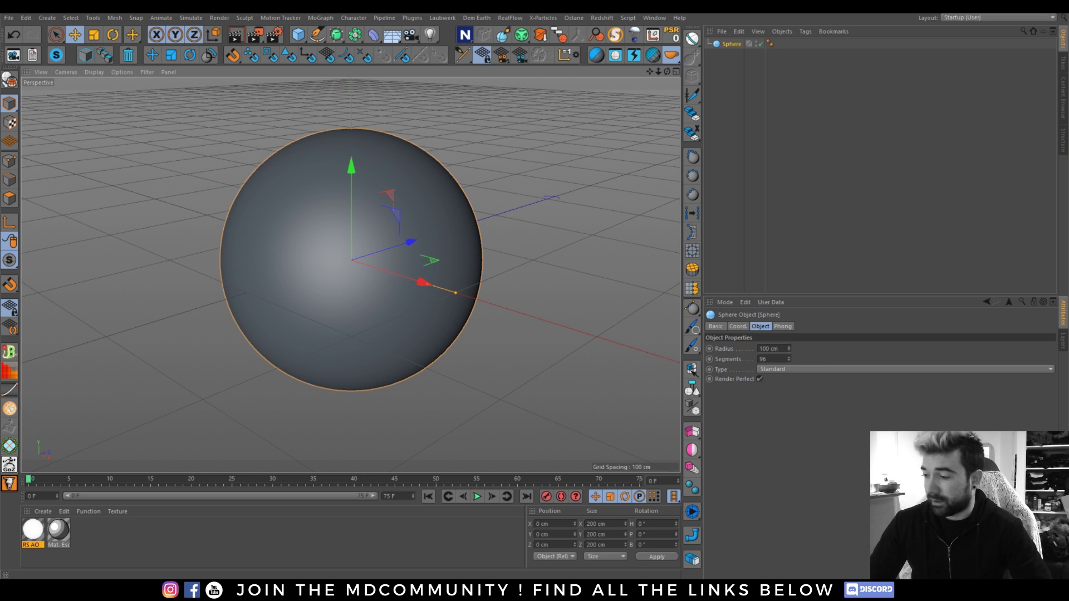
Attach an XPresso tag to the Sphere from its CINEMA 4D Tags menu.
{"action": "right_click", "coordinate": [728, 49]}
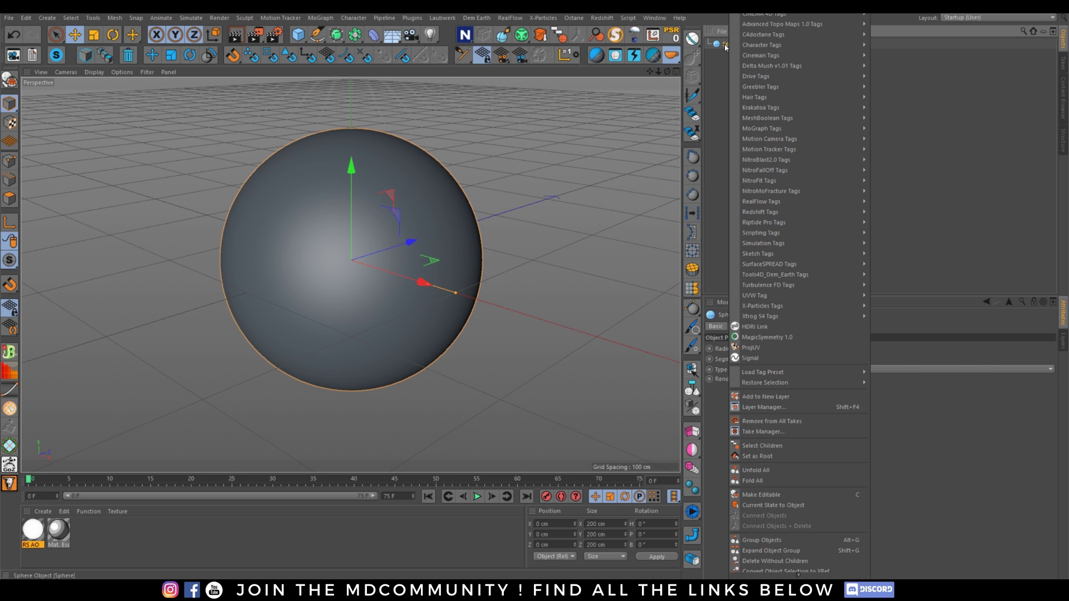
{"action": "mouse_move", "coordinate": [824, 15]}
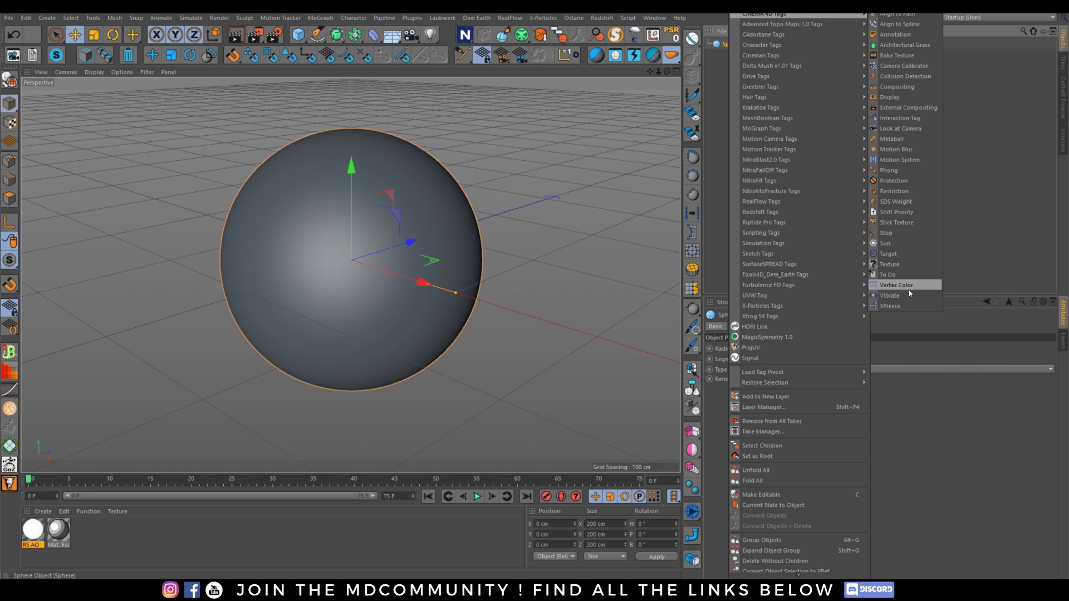
{"action": "left_click", "coordinate": [893, 306]}
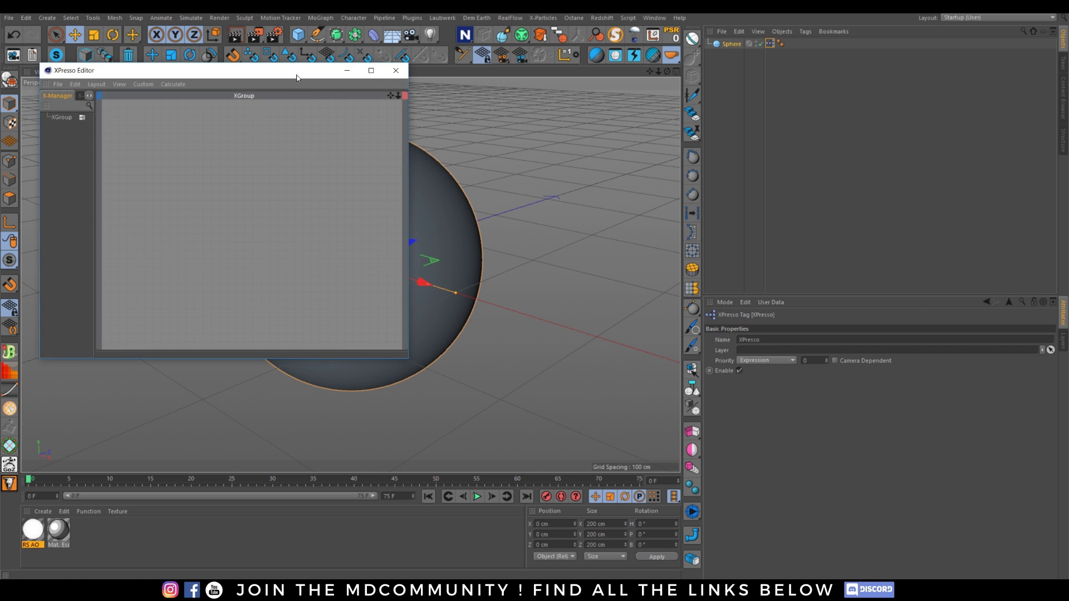
{"action": "left_click_drag", "start_coordinate": [296, 78], "coordinate": [498, 113]}
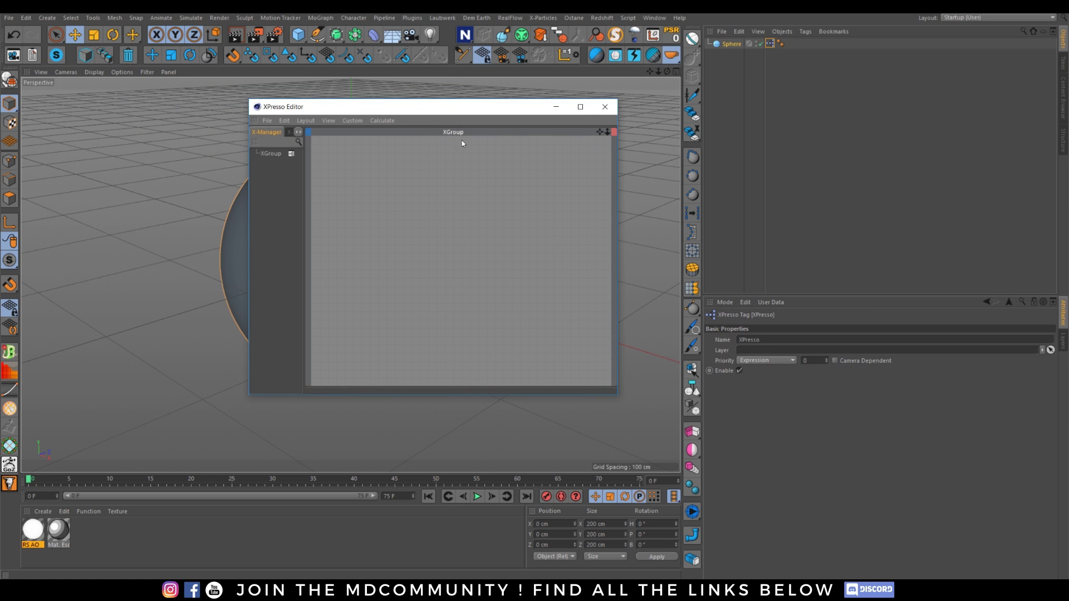
Add a Noise node to the graph via New Node > XPresso > General > Noise.
{"action": "right_click", "coordinate": [339, 192]}
{"action": "mouse_move", "coordinate": [362, 196]}
{"action": "mouse_move", "coordinate": [420, 194]}
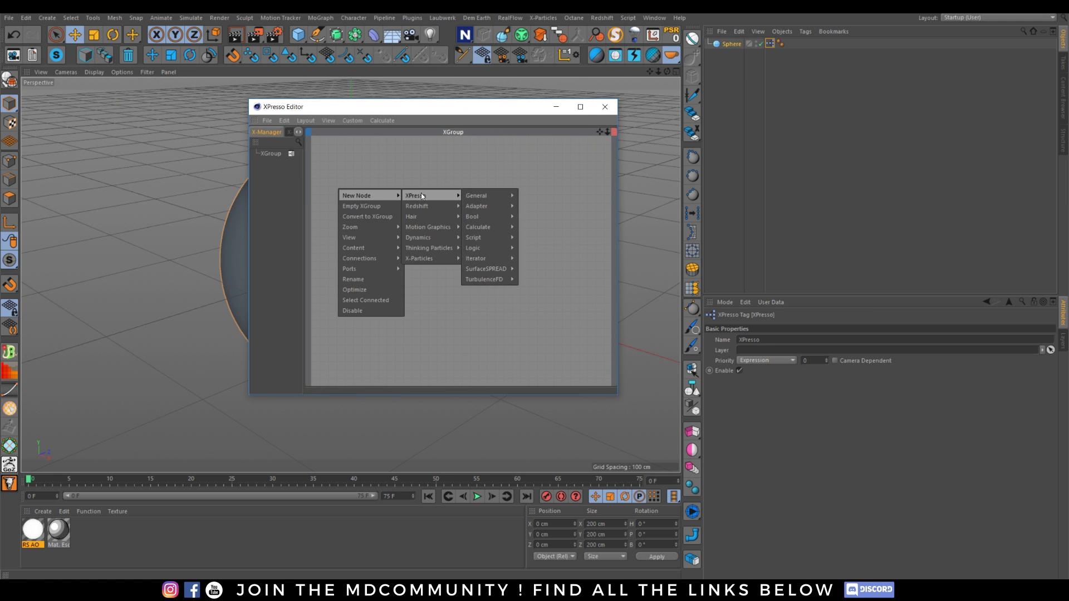
{"action": "mouse_move", "coordinate": [486, 195]}
{"action": "left_click", "coordinate": [357, 181]}
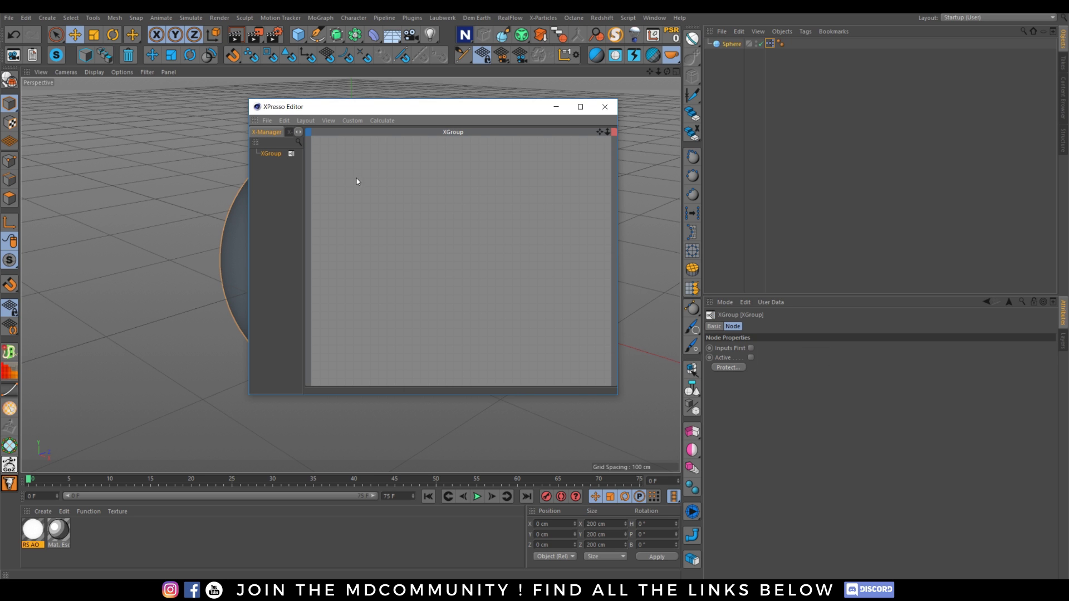
{"action": "right_click", "coordinate": [358, 214]}
{"action": "mouse_move", "coordinate": [379, 218]}
{"action": "mouse_move", "coordinate": [438, 219]}
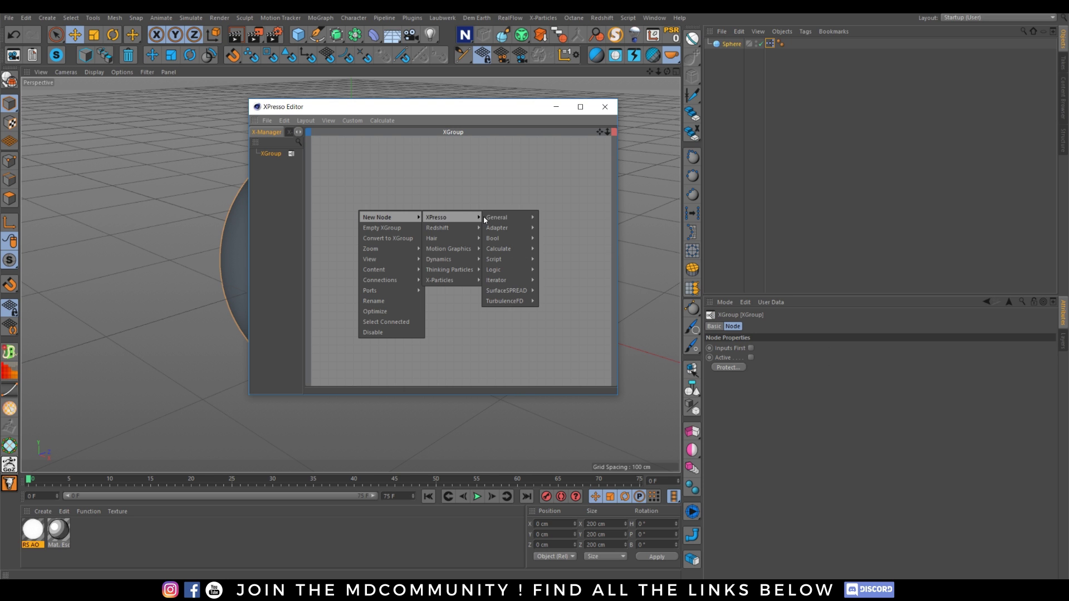
{"action": "mouse_move", "coordinate": [484, 217]}
{"action": "left_click", "coordinate": [548, 321]}
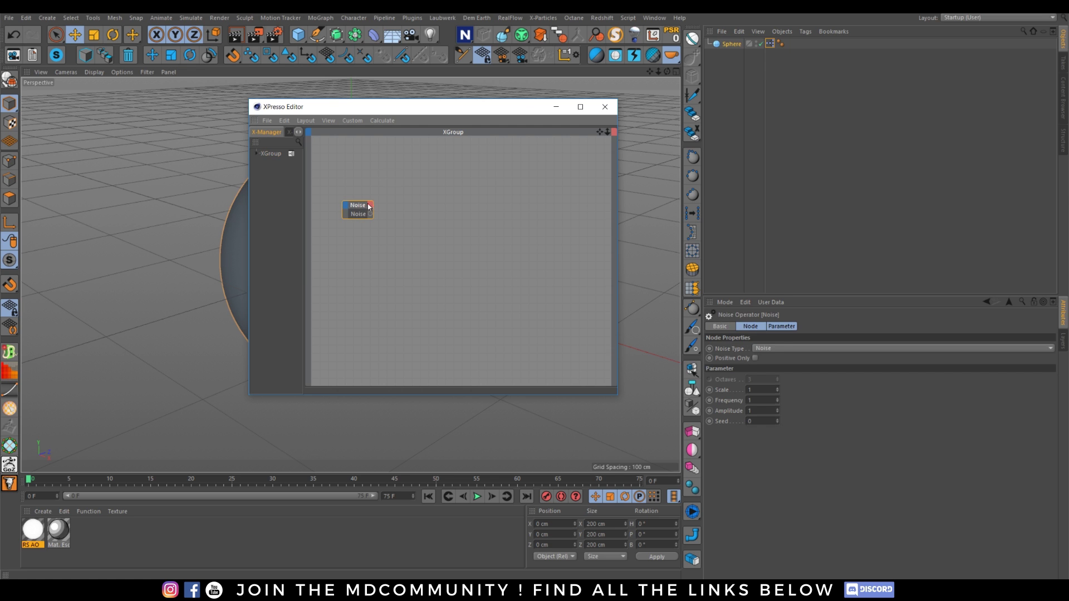
{"action": "left_click_drag", "start_coordinate": [369, 210], "coordinate": [378, 208]}
Try Turbulence but leave Noise Type at Noise, then step through Frequency to Seed.
{"action": "left_click", "coordinate": [785, 349]}
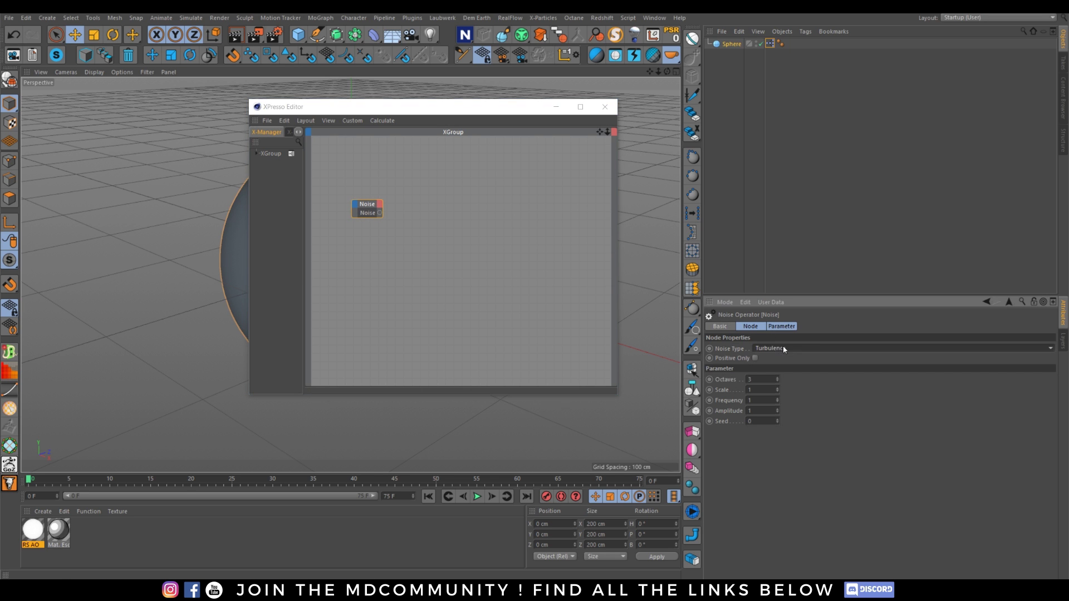
{"action": "left_click", "coordinate": [786, 348]}
{"action": "left_click", "coordinate": [750, 401]}
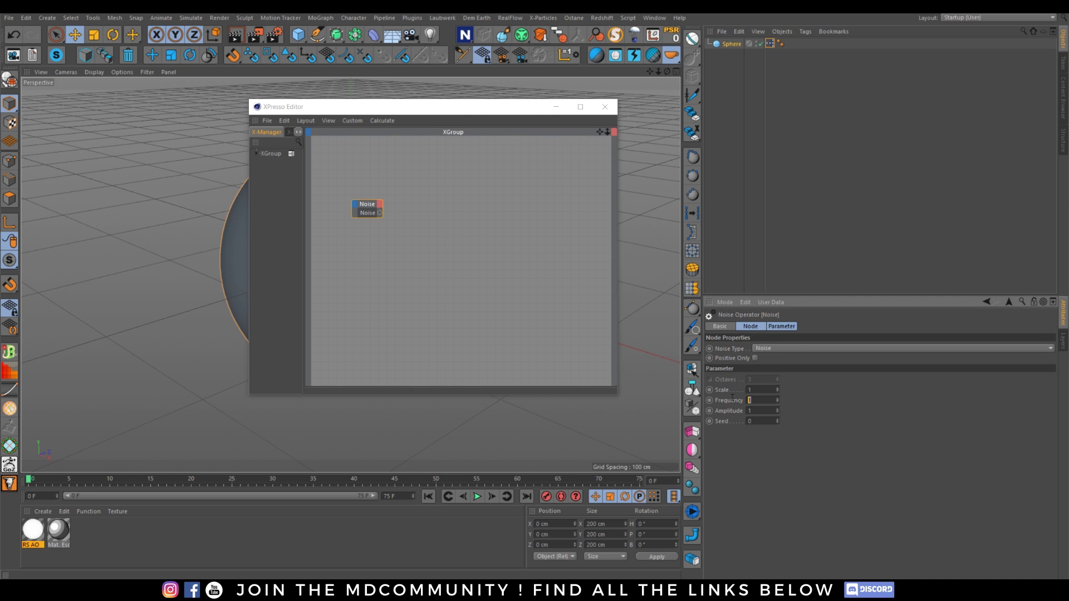
{"action": "left_click", "coordinate": [756, 395]}
{"action": "key", "text": "Tab"}
{"action": "key", "text": "Tab"}
{"action": "key", "text": "Tab"}
Add a Sphere node with a P.Y input and wire the Noise output into its Position.
{"action": "left_click", "coordinate": [729, 45]}
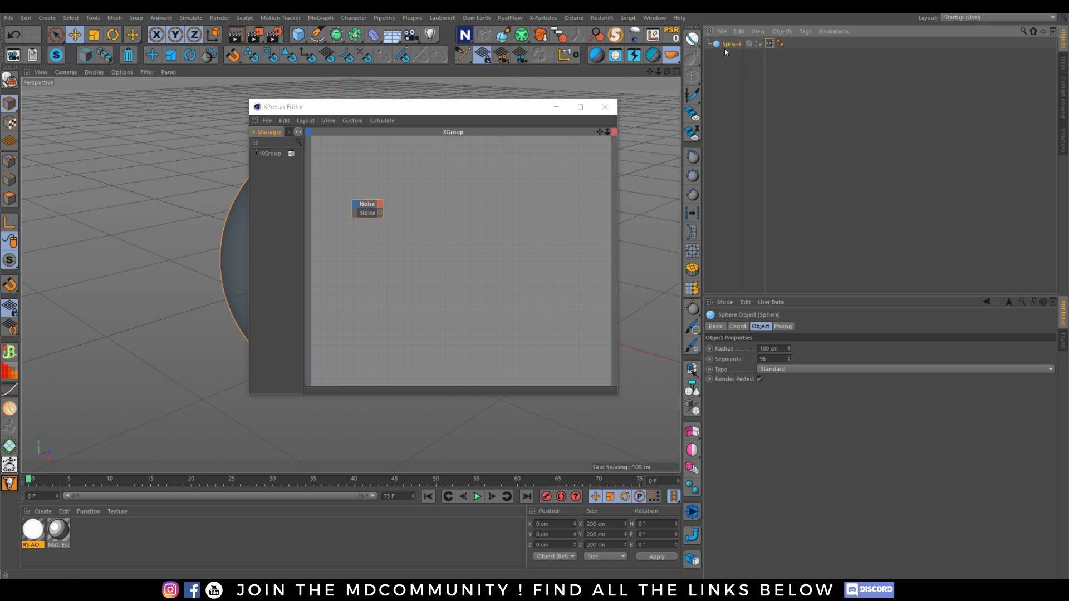
{"action": "left_click_drag", "start_coordinate": [724, 50], "coordinate": [497, 206]}
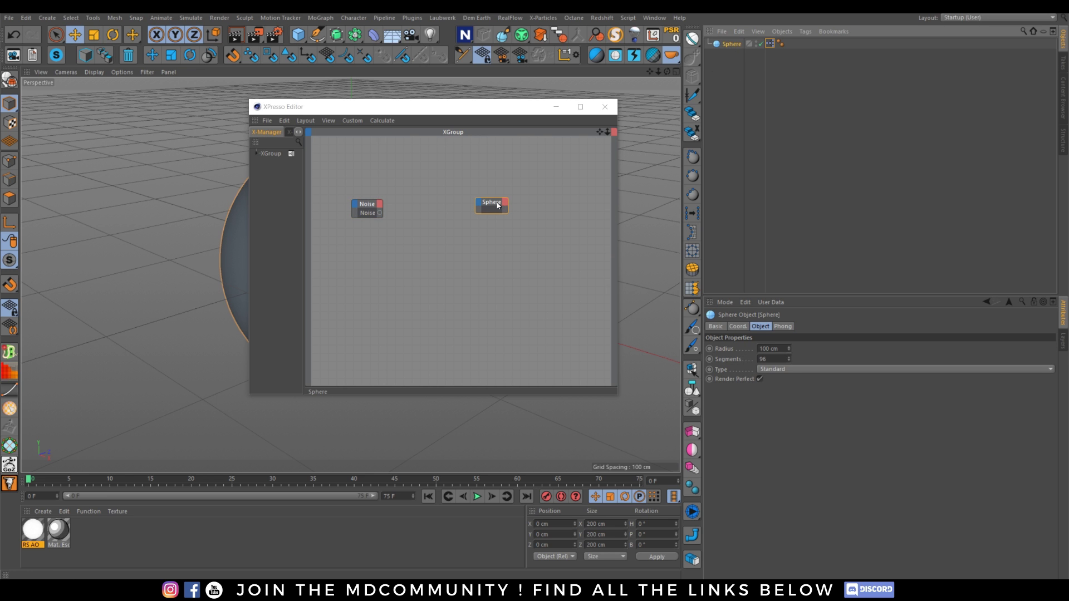
{"action": "left_click", "coordinate": [739, 327]}
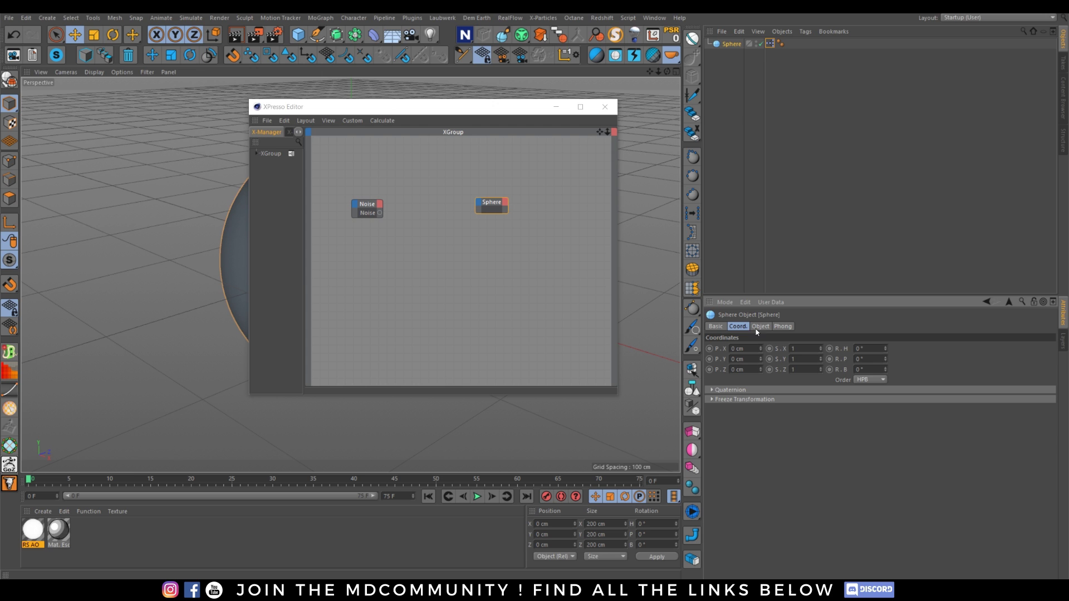
{"action": "left_click_drag", "start_coordinate": [725, 361], "coordinate": [480, 207]}
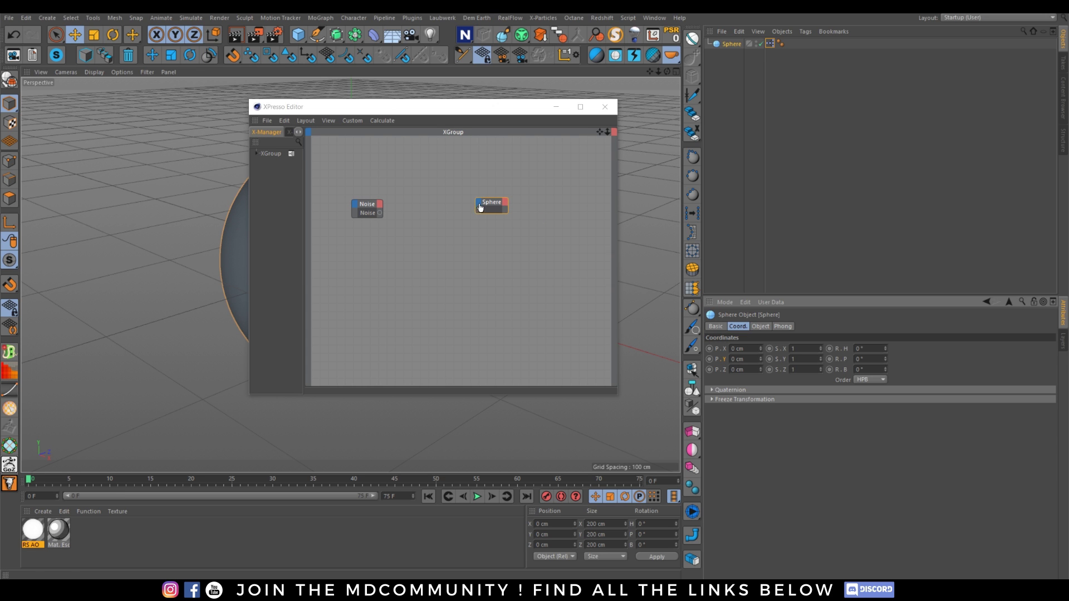
{"action": "left_click", "coordinate": [376, 212]}
{"action": "left_click_drag", "start_coordinate": [379, 212], "coordinate": [478, 210]}
Preview the noise motion, then set the Noise node's Amplitude to 100.
{"action": "left_click_drag", "start_coordinate": [445, 116], "coordinate": [816, 118]}
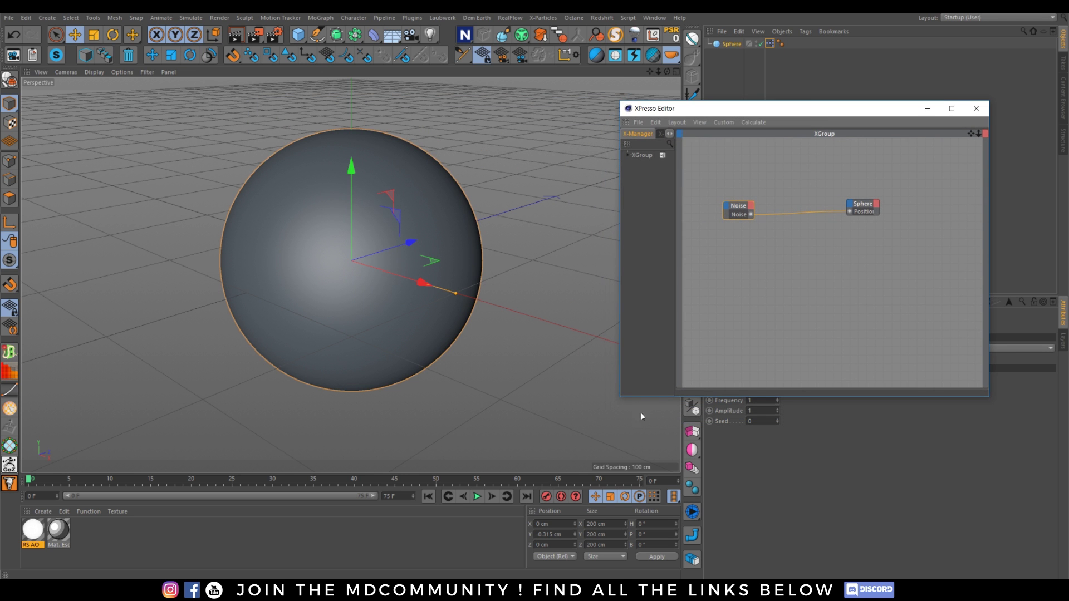
{"action": "left_click", "coordinate": [476, 496]}
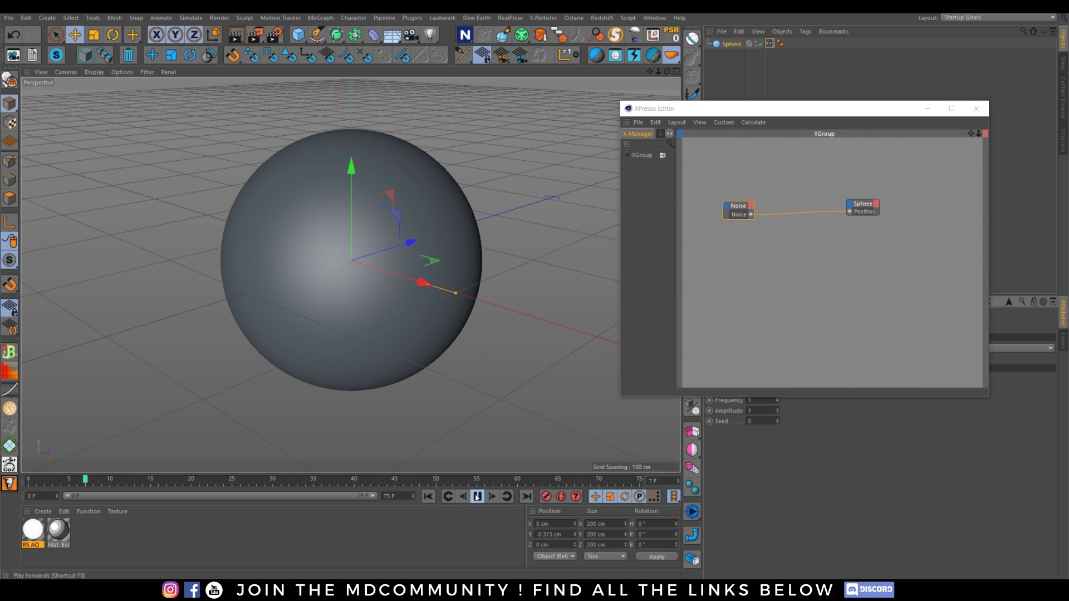
{"action": "left_click", "coordinate": [477, 496]}
{"action": "left_click_drag", "start_coordinate": [762, 108], "coordinate": [451, 88]}
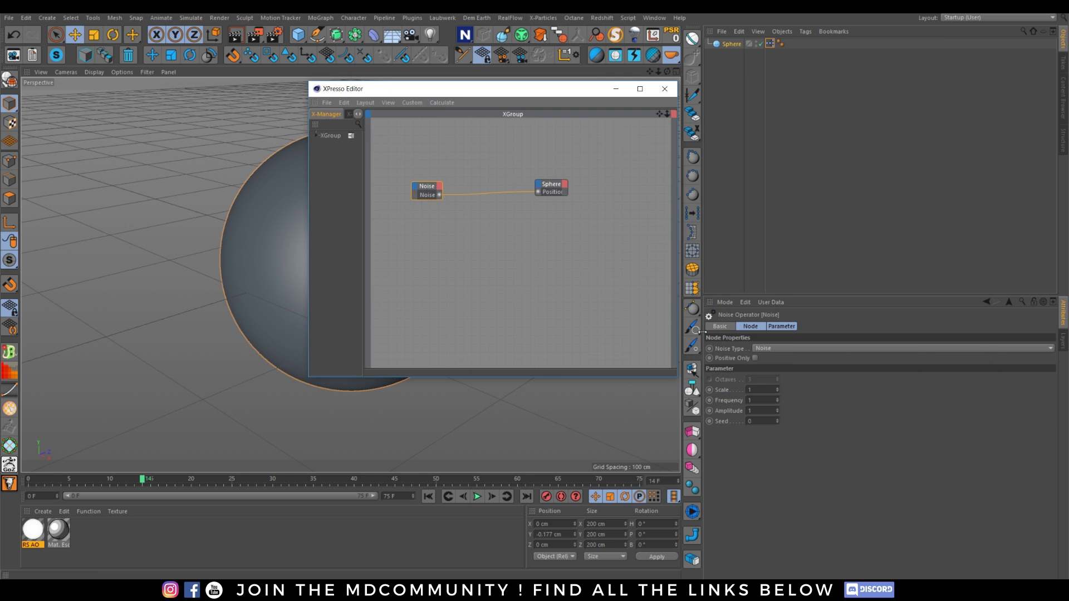
{"action": "left_click", "coordinate": [762, 410]}
{"action": "type", "text": "00"}
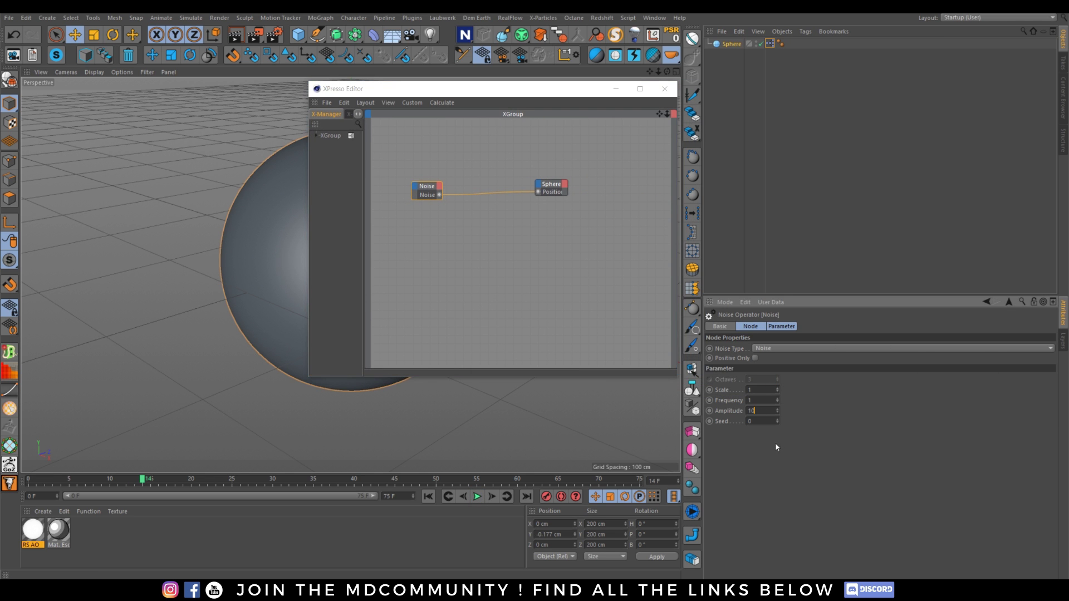
{"action": "key", "text": "Return"}
Replay the animation to watch the sphere bob, then close the XPresso Editor.
{"action": "left_click", "coordinate": [436, 498]}
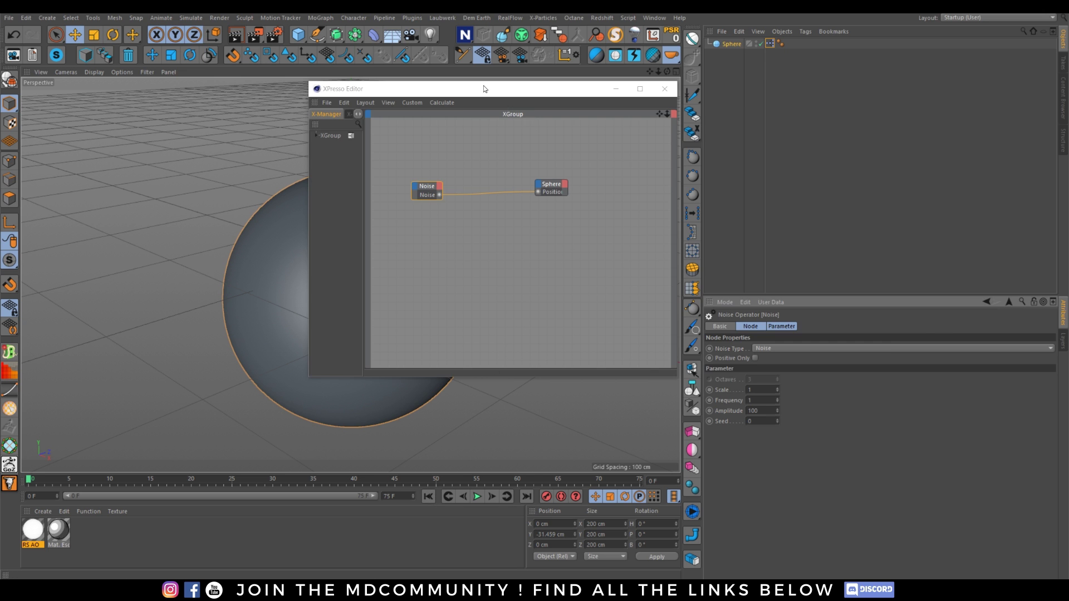
{"action": "left_click_drag", "start_coordinate": [484, 89], "coordinate": [771, 102]}
{"action": "left_click", "coordinate": [477, 497]}
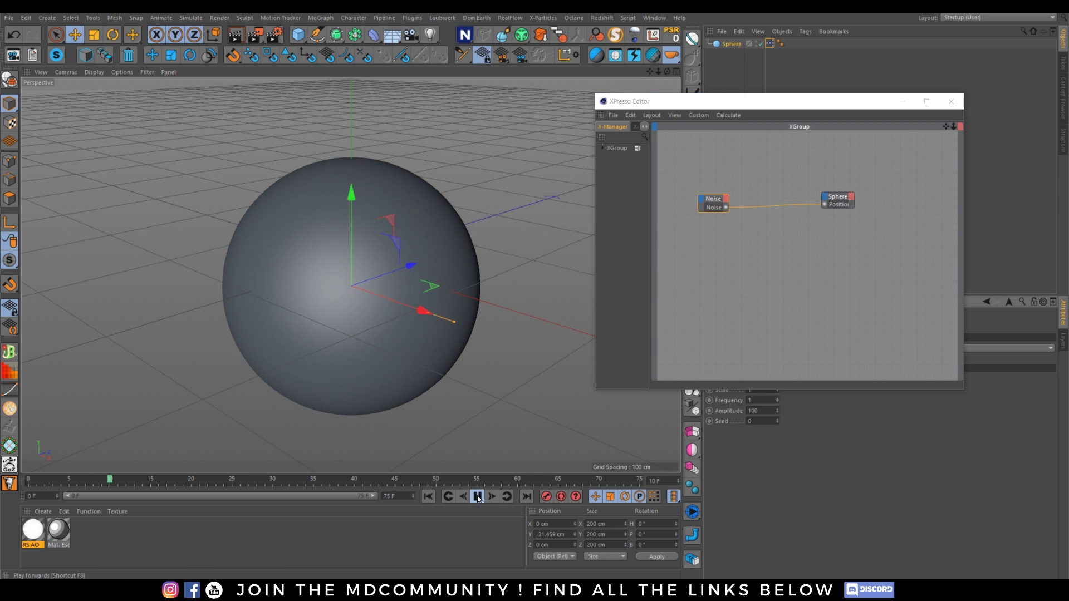
{"action": "left_click", "coordinate": [477, 497]}
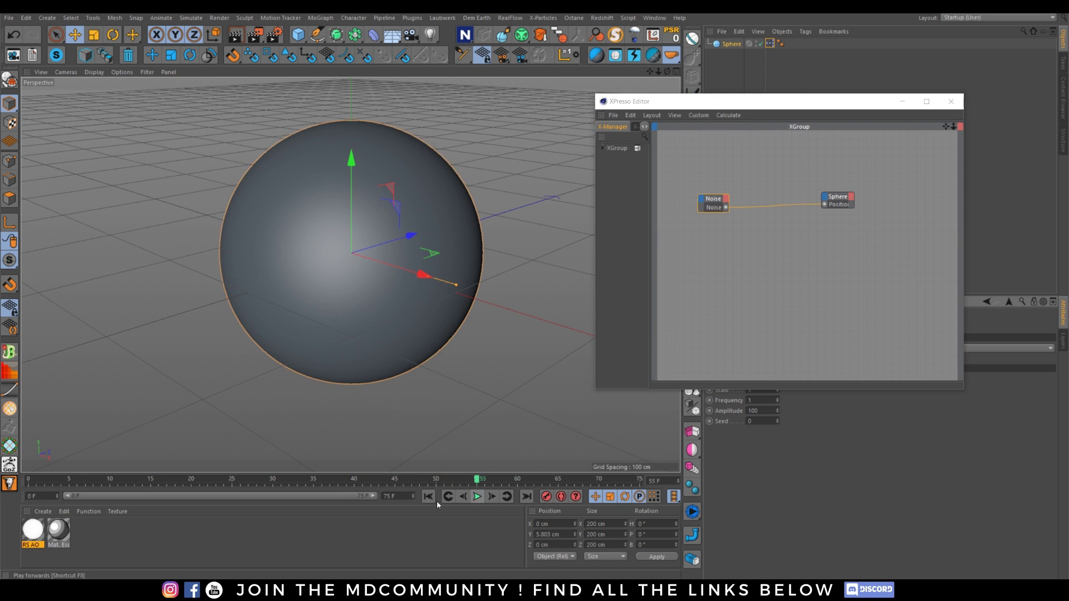
{"action": "left_click", "coordinate": [428, 497]}
{"action": "left_click_drag", "start_coordinate": [777, 102], "coordinate": [420, 102]}
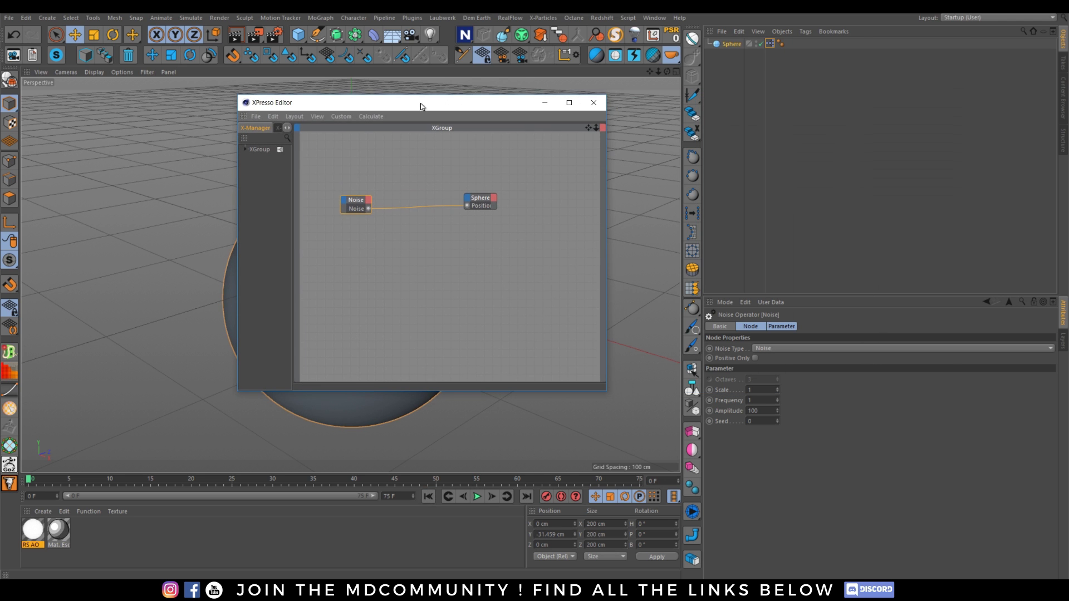
{"action": "left_click", "coordinate": [733, 45]}
{"action": "left_click", "coordinate": [737, 202]}
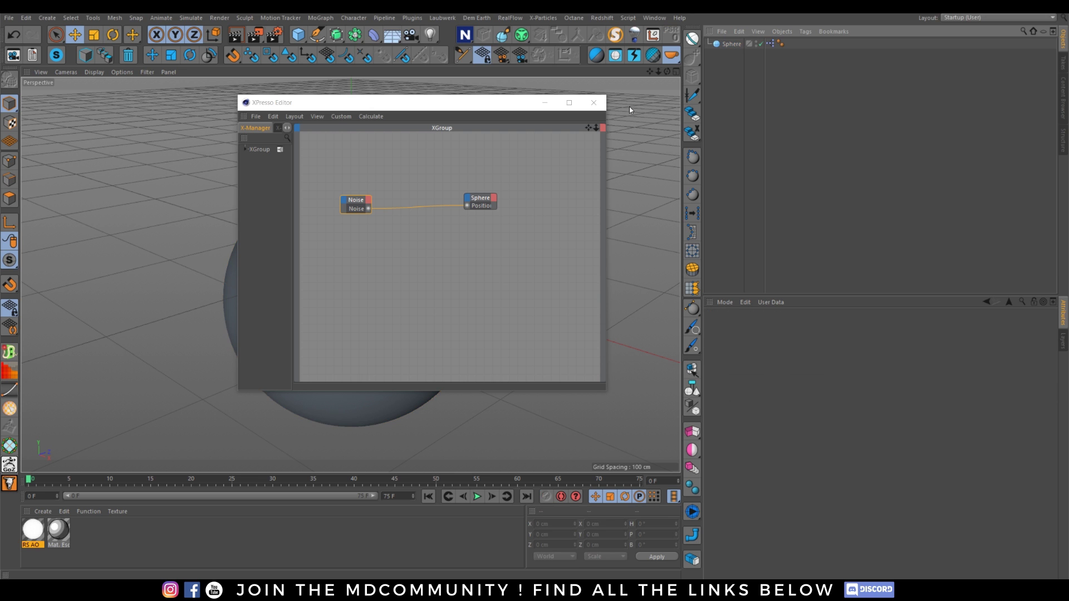
{"action": "left_click", "coordinate": [594, 104]}
{"action": "left_click", "coordinate": [731, 44]}
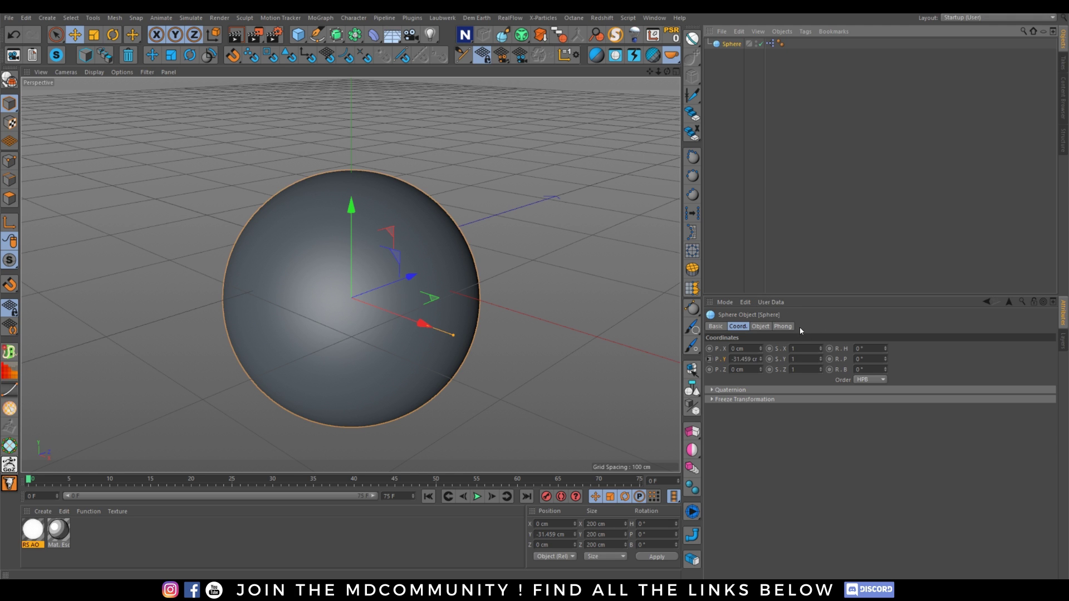
Add a user-data group in Manage User Data, rename it Option, and show its tab.
{"action": "left_click", "coordinate": [770, 302]}
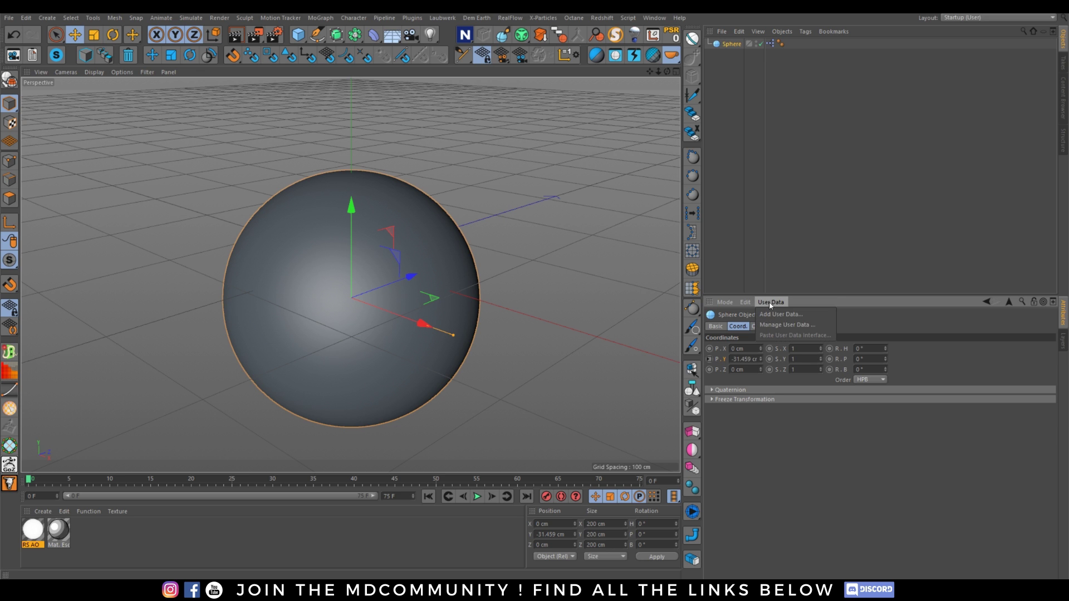
{"action": "left_click", "coordinate": [793, 325]}
{"action": "left_click_drag", "start_coordinate": [653, 178], "coordinate": [509, 140]}
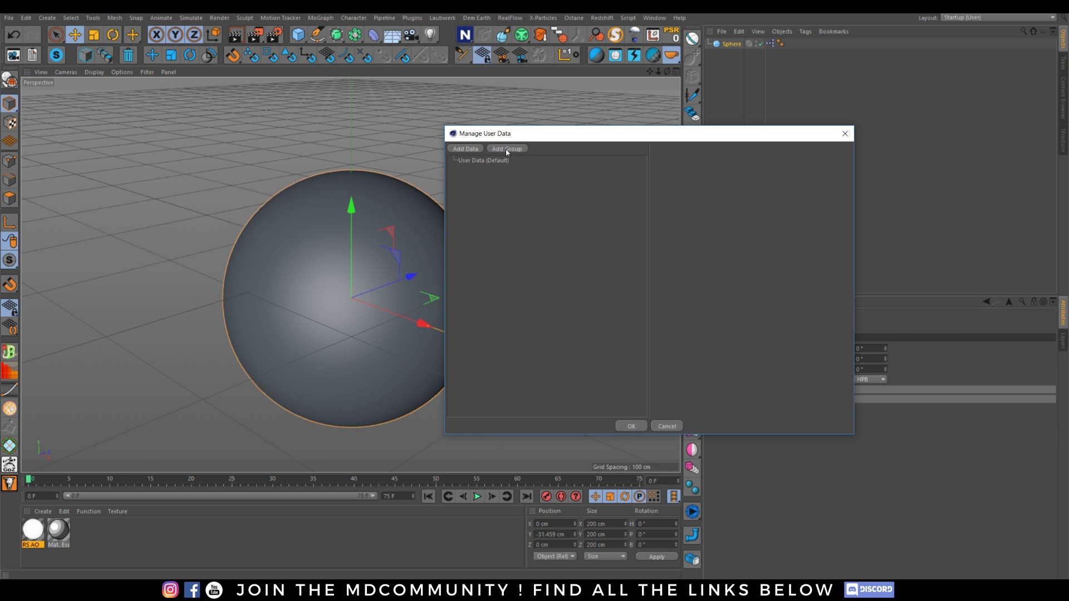
{"action": "left_click", "coordinate": [507, 149]}
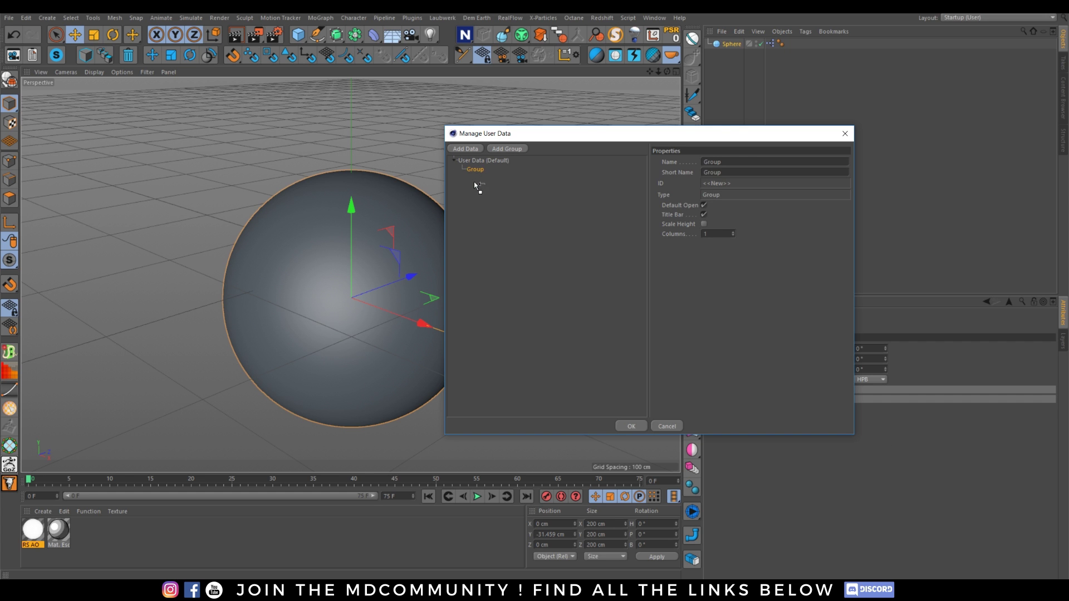
{"action": "left_click_drag", "start_coordinate": [473, 181], "coordinate": [475, 160]}
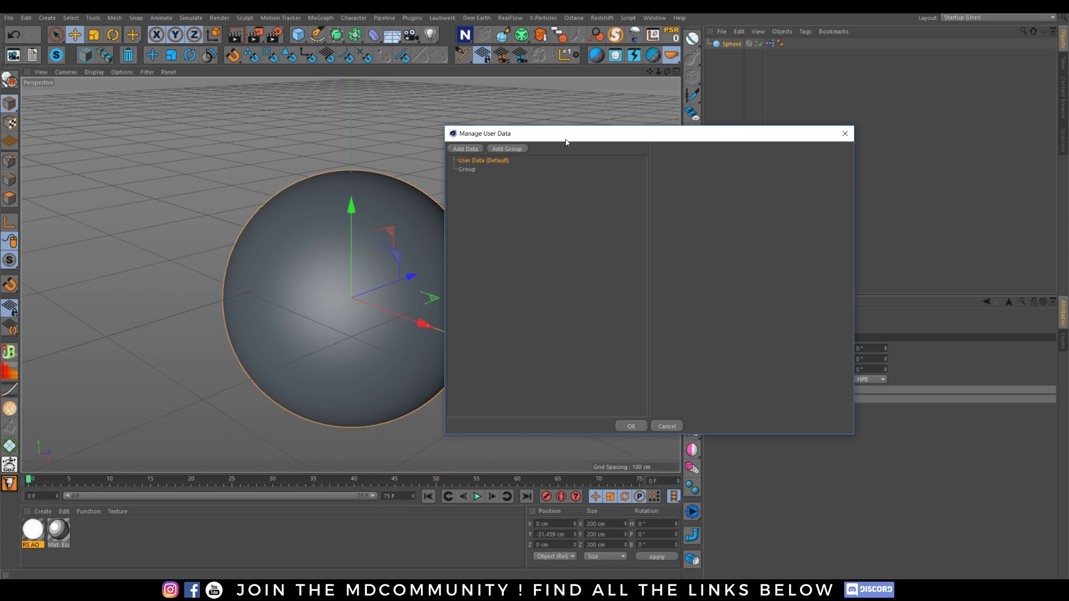
{"action": "left_click_drag", "start_coordinate": [565, 143], "coordinate": [420, 143]}
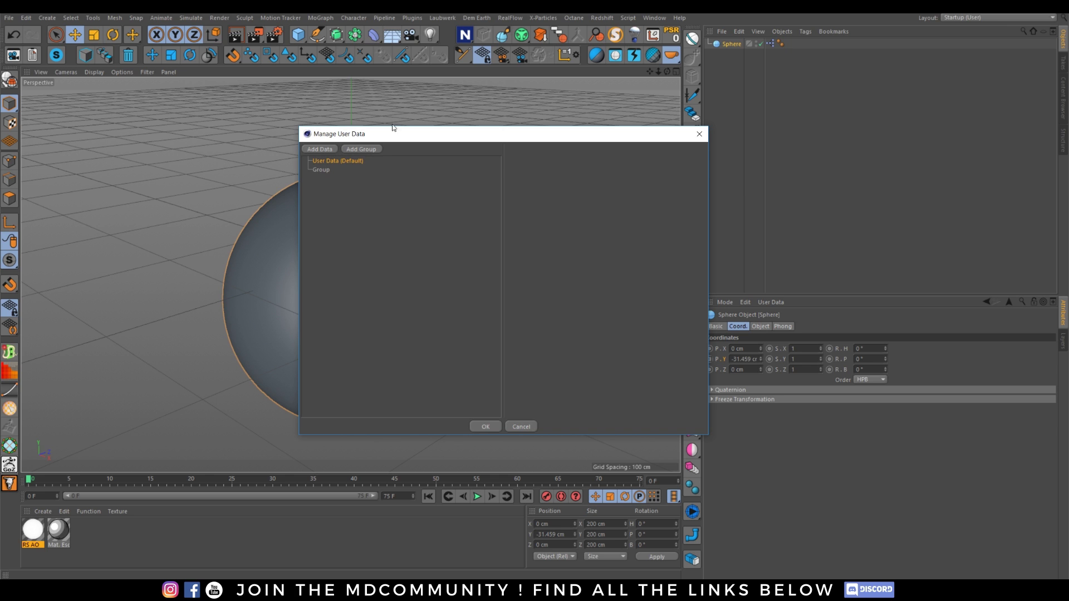
{"action": "left_click", "coordinate": [321, 170]}
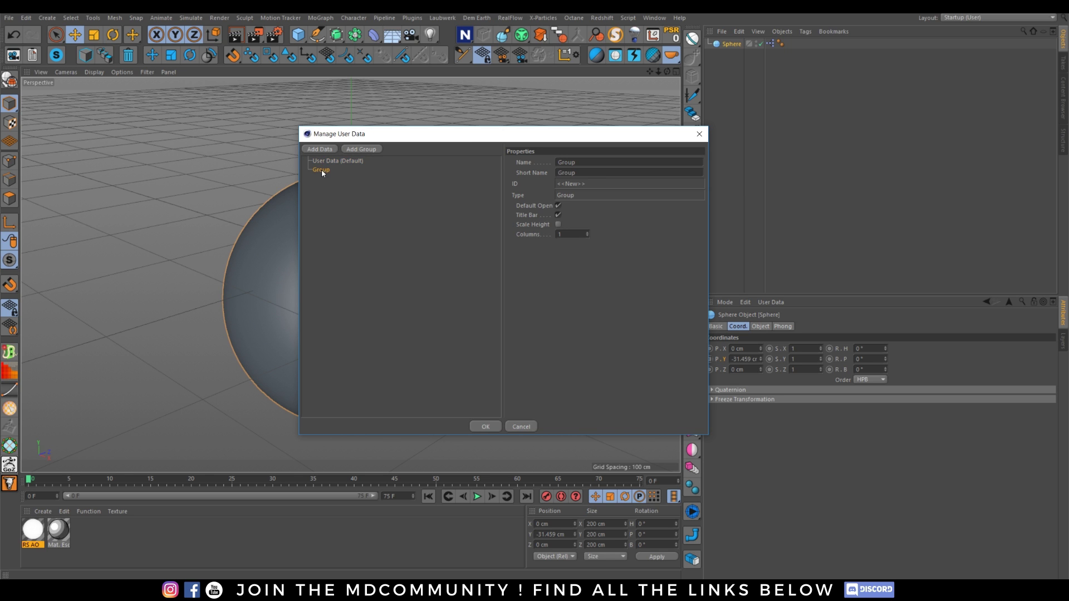
{"action": "double_click", "coordinate": [593, 160]}
{"action": "type", "text": "Option"}
{"action": "left_click", "coordinate": [485, 427]}
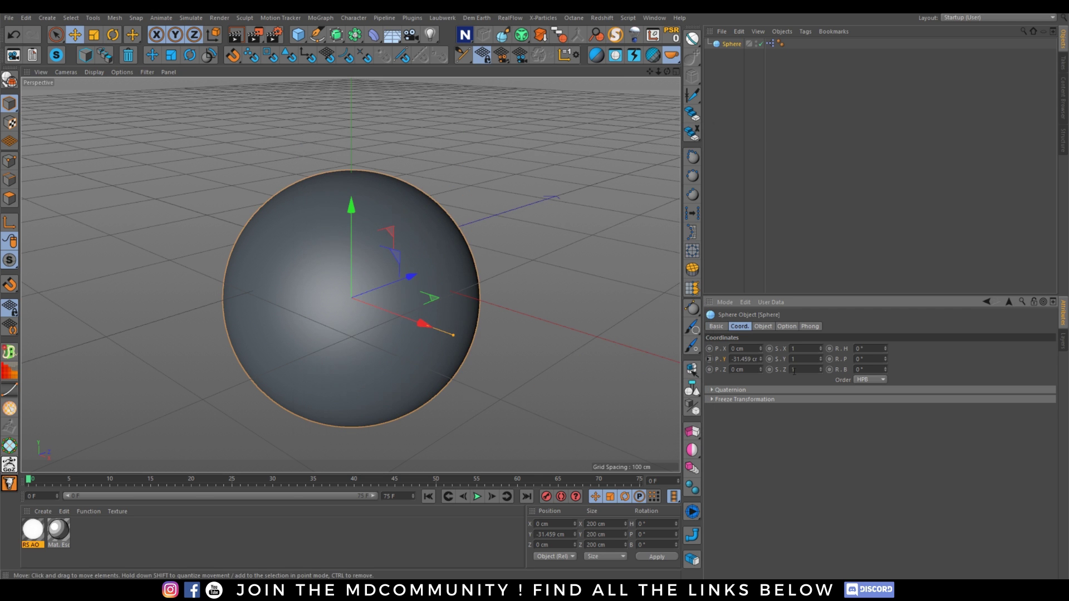
{"action": "left_click", "coordinate": [795, 328]}
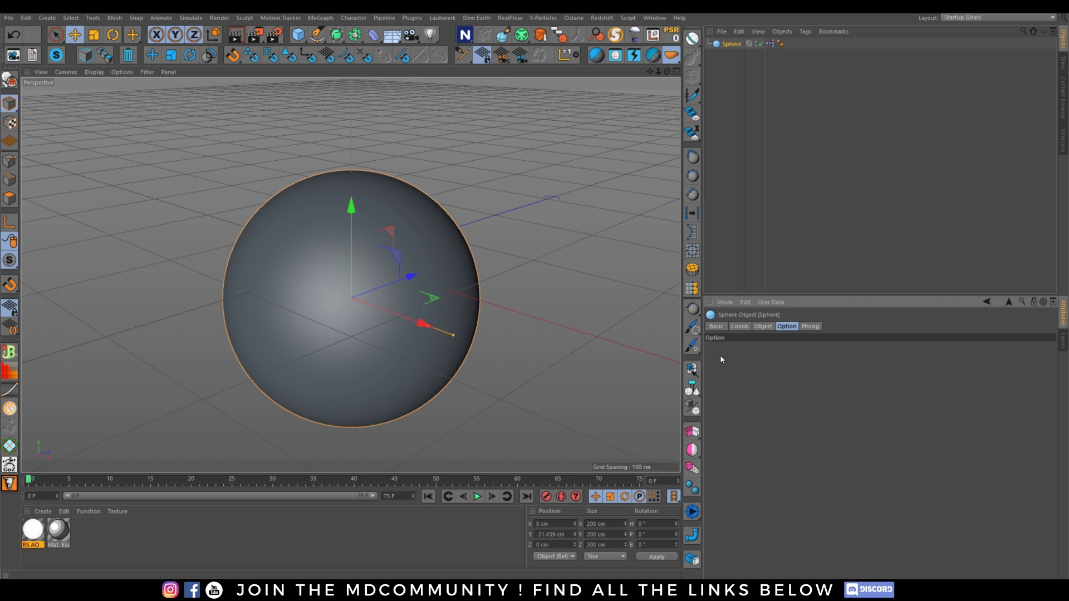
Copy the user-data interface of the Noise node's Scale, Frequency, Amplitude and Seed parameters.
{"action": "double_click", "coordinate": [770, 44]}
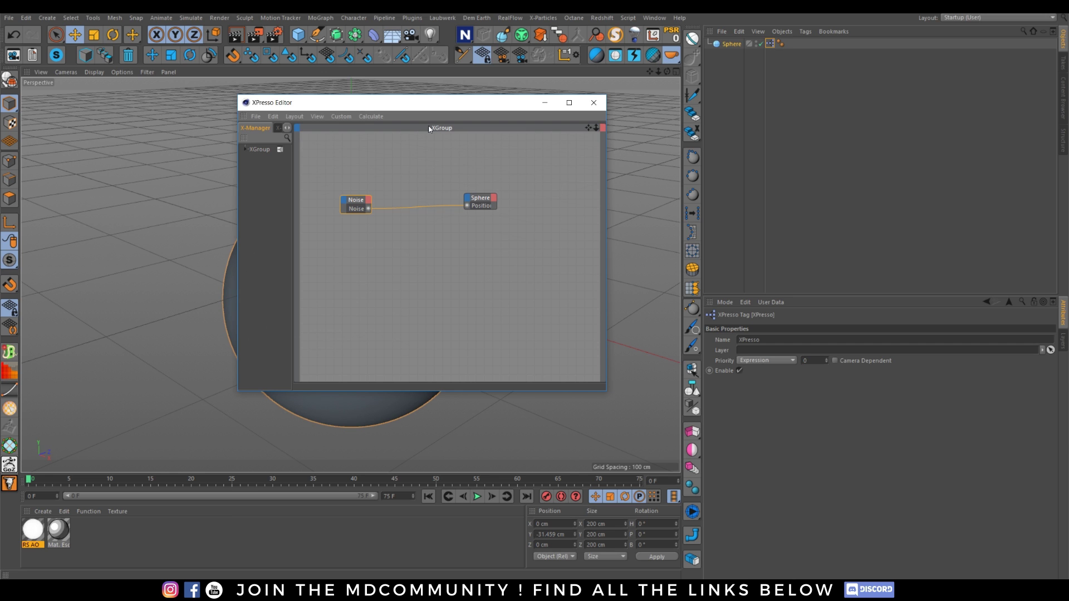
{"action": "left_click", "coordinate": [355, 205]}
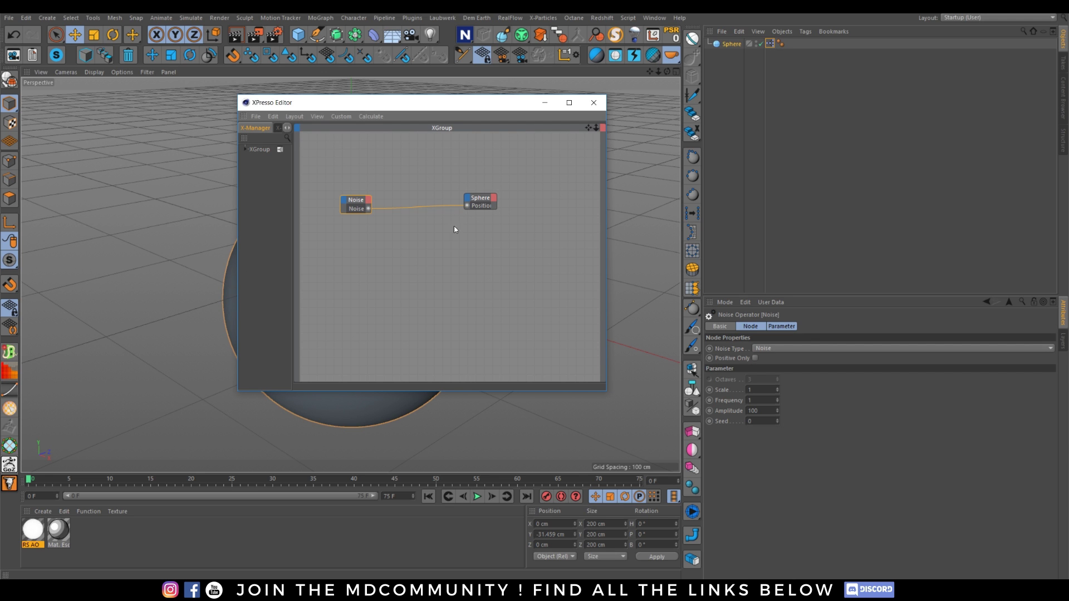
{"action": "left_click", "coordinate": [725, 393]}
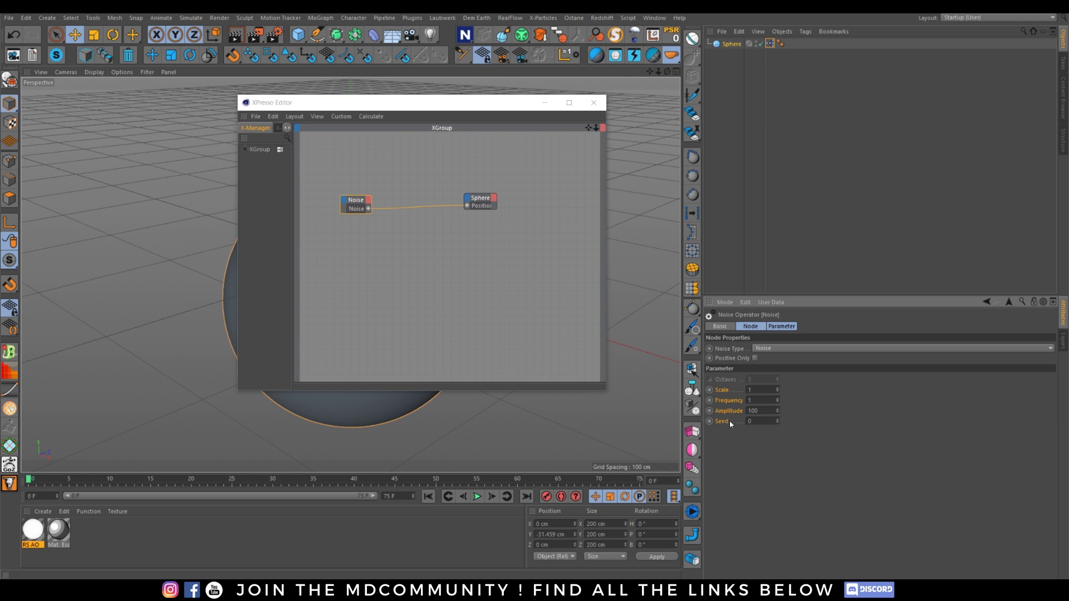
{"action": "right_click", "coordinate": [723, 391]}
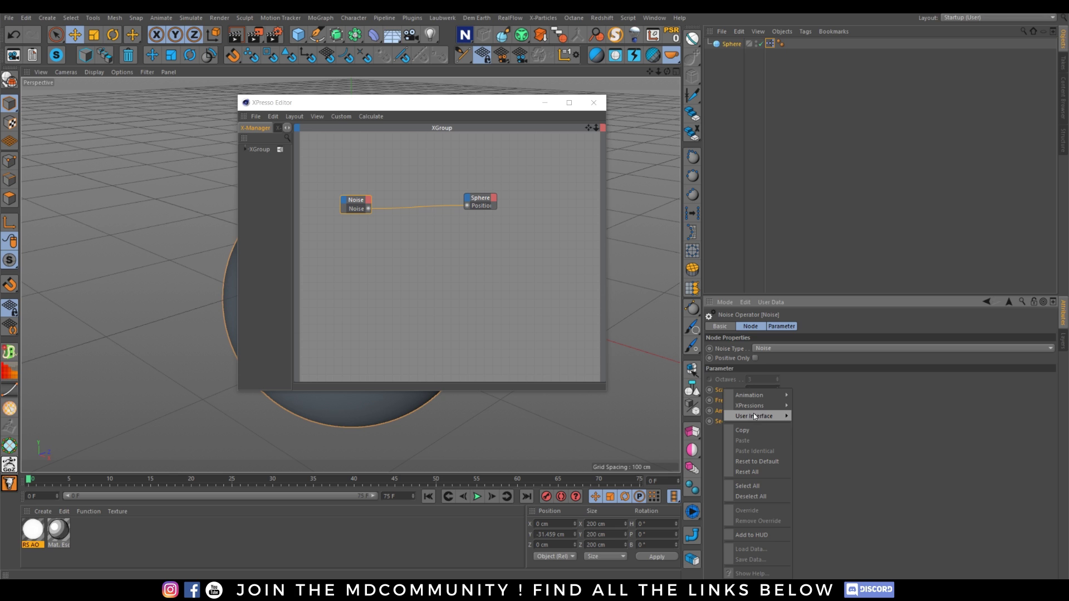
{"action": "mouse_move", "coordinate": [757, 417]}
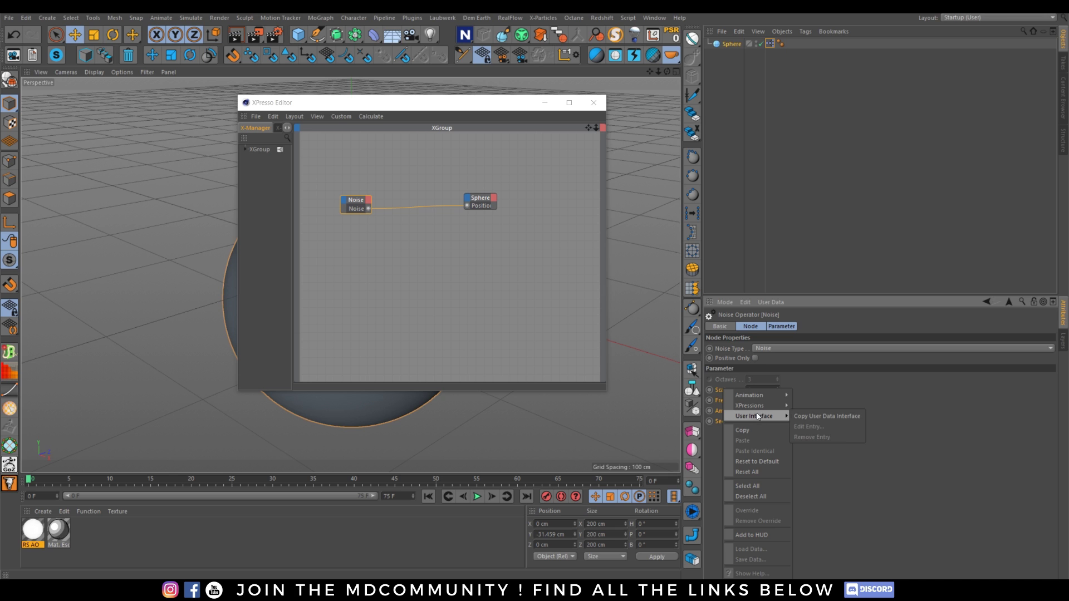
{"action": "left_click", "coordinate": [832, 418]}
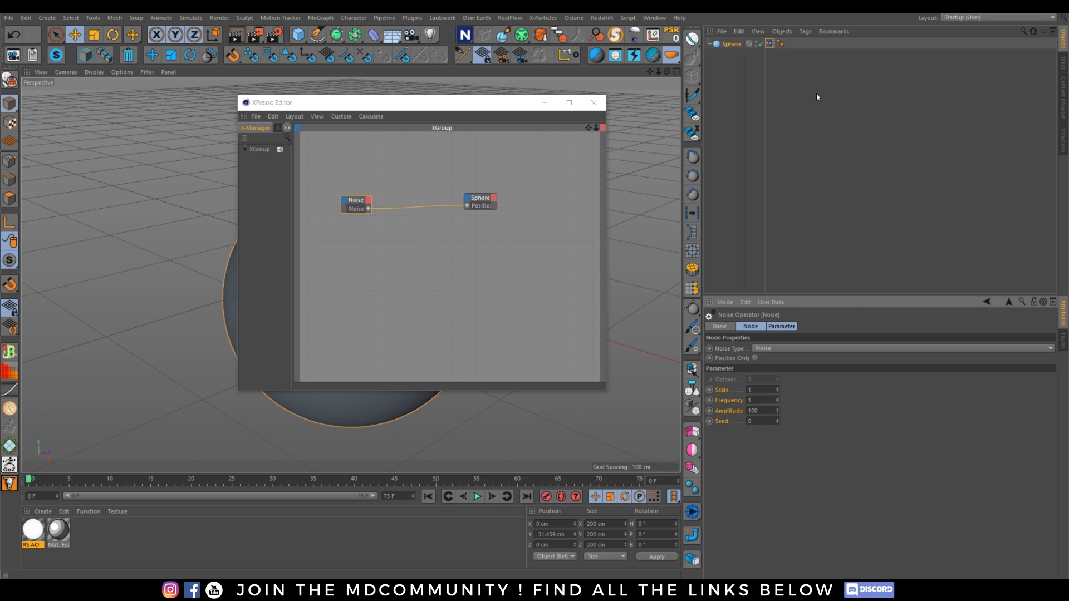
Paste the four Noise parameters into the sphere's user data and move them under Option.
{"action": "left_click", "coordinate": [731, 44]}
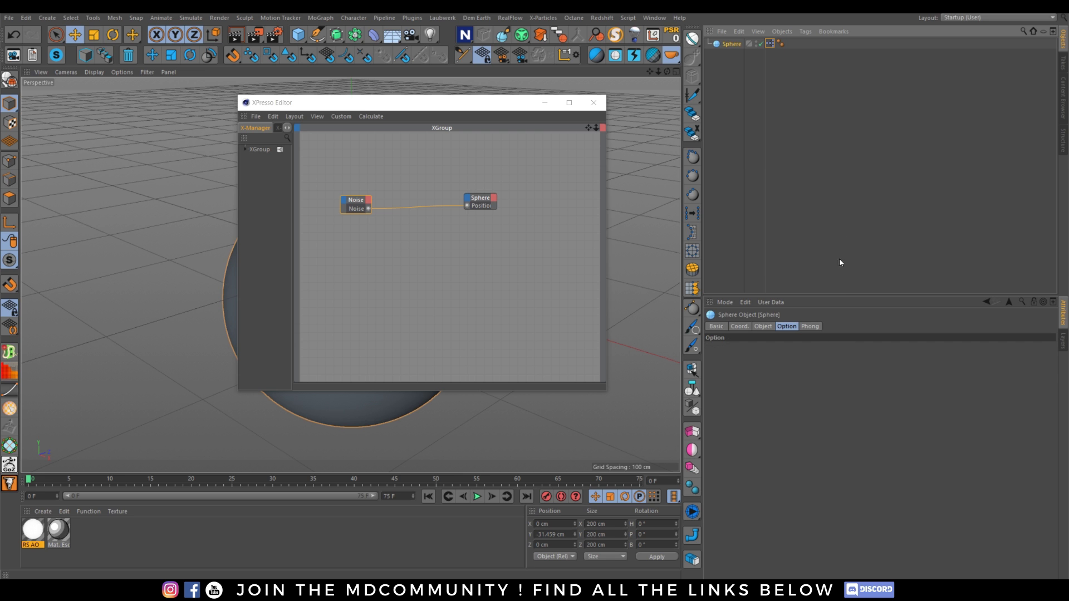
{"action": "left_click", "coordinate": [773, 302]}
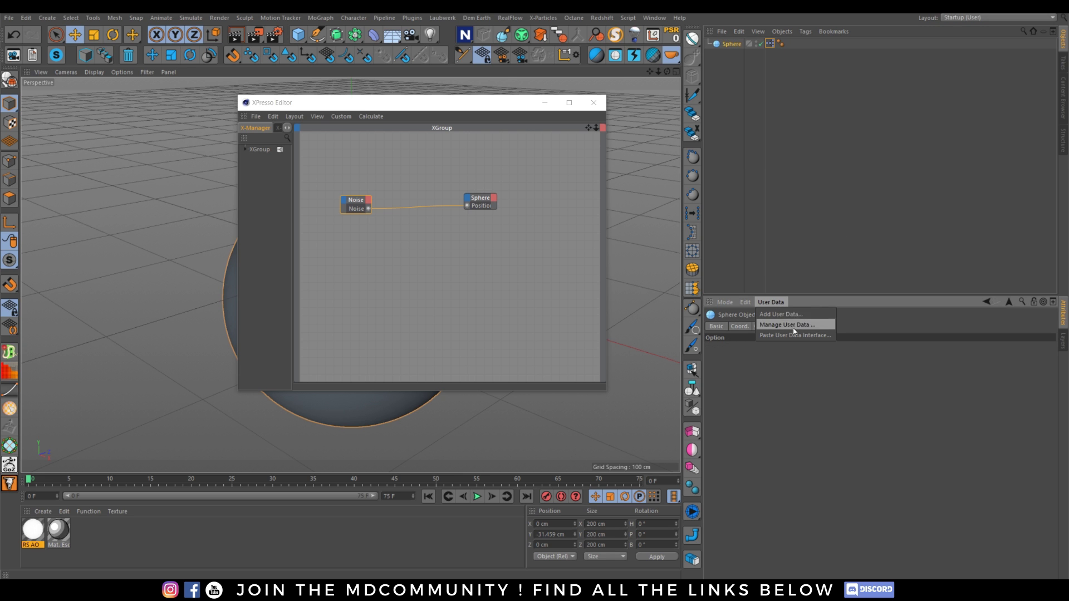
{"action": "left_click", "coordinate": [781, 336]}
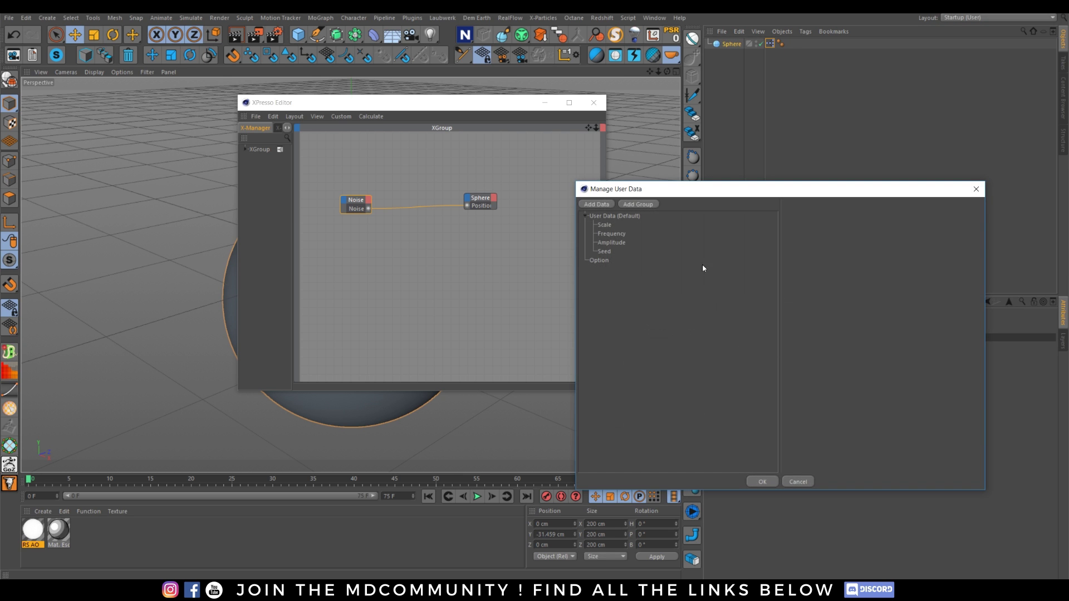
{"action": "left_click", "coordinate": [606, 226]}
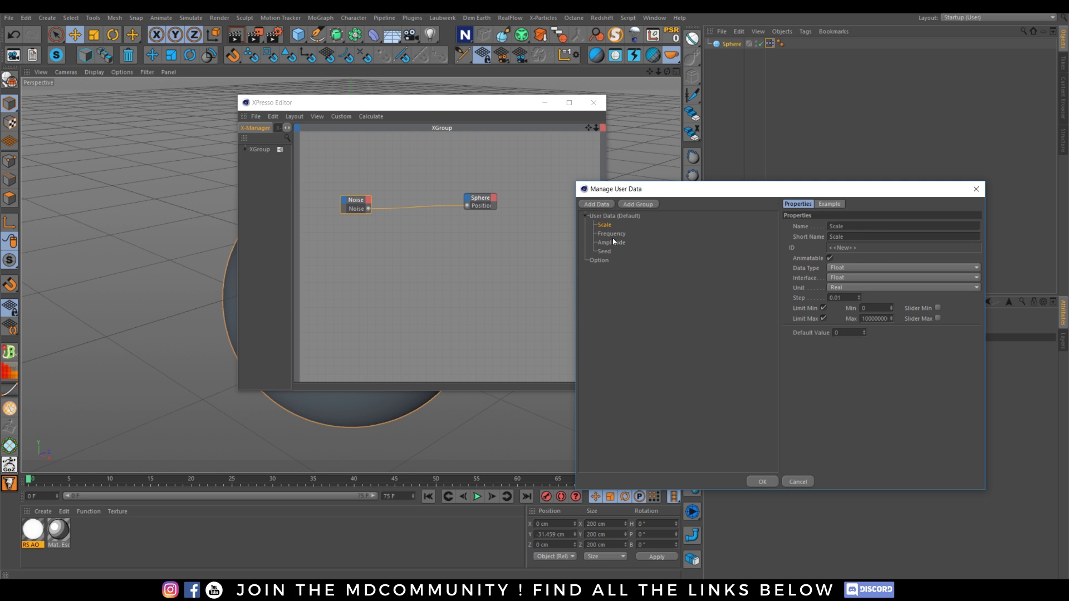
{"action": "left_click", "coordinate": [606, 252], "text": "shift"}
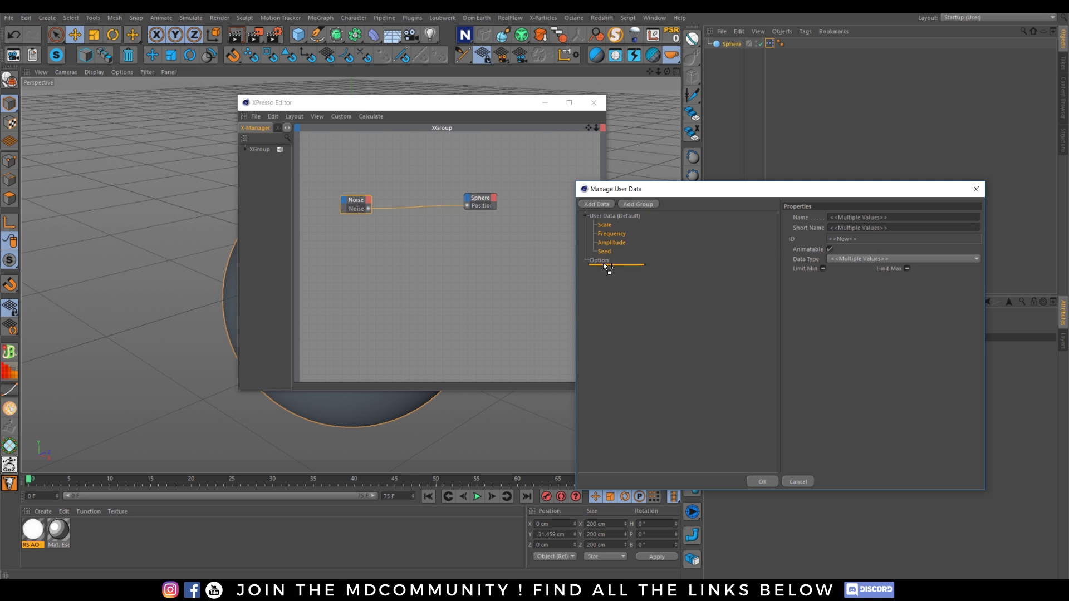
{"action": "left_click_drag", "start_coordinate": [603, 262], "coordinate": [600, 259]}
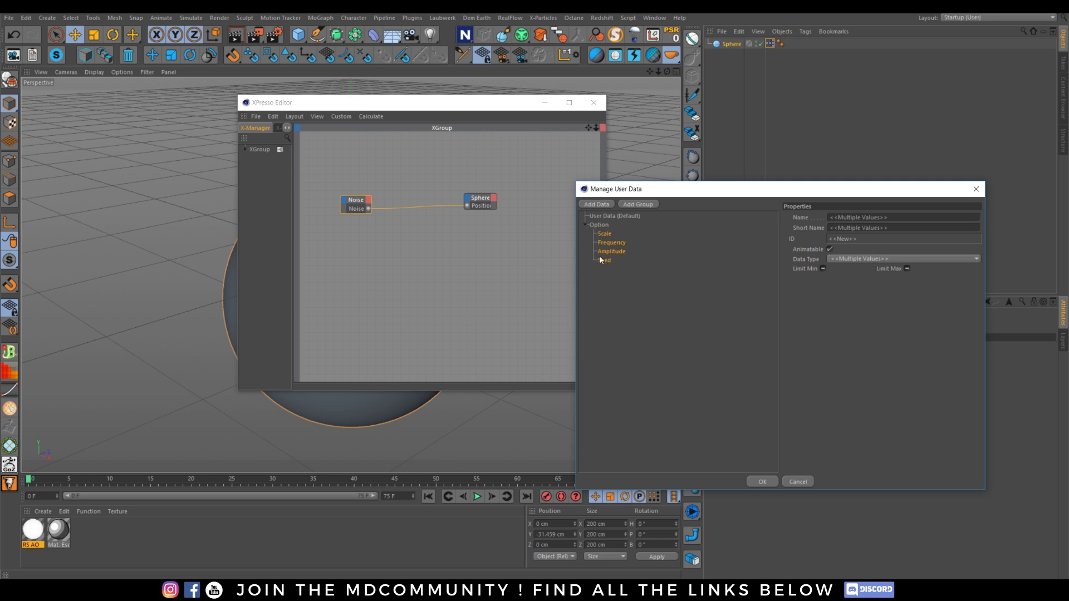
{"action": "left_click", "coordinate": [633, 235]}
Review the pasted Scale, Amplitude and Seed entries and confirm the new user data.
{"action": "left_click_drag", "start_coordinate": [678, 193], "coordinate": [405, 218]}
{"action": "left_click", "coordinate": [329, 259]}
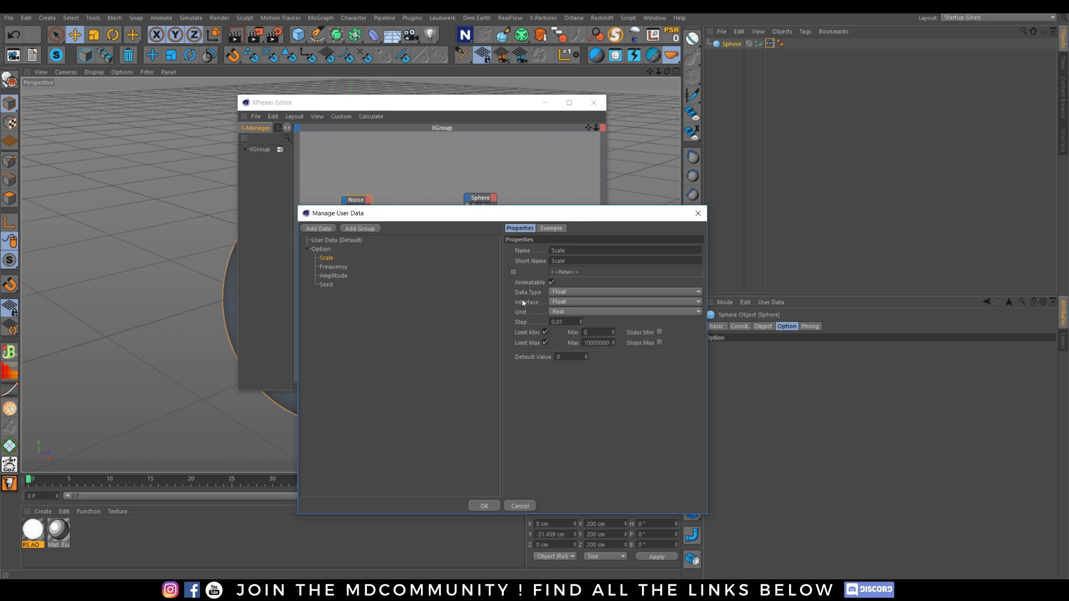
{"action": "left_click", "coordinate": [329, 275]}
{"action": "left_click", "coordinate": [327, 284]}
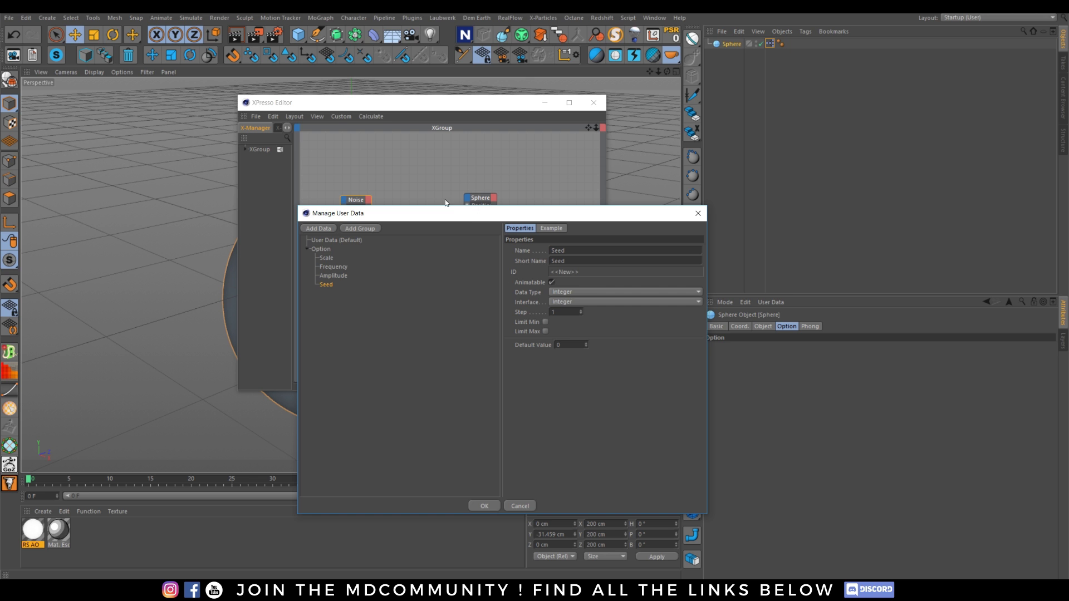
{"action": "left_click_drag", "start_coordinate": [432, 214], "coordinate": [439, 273]}
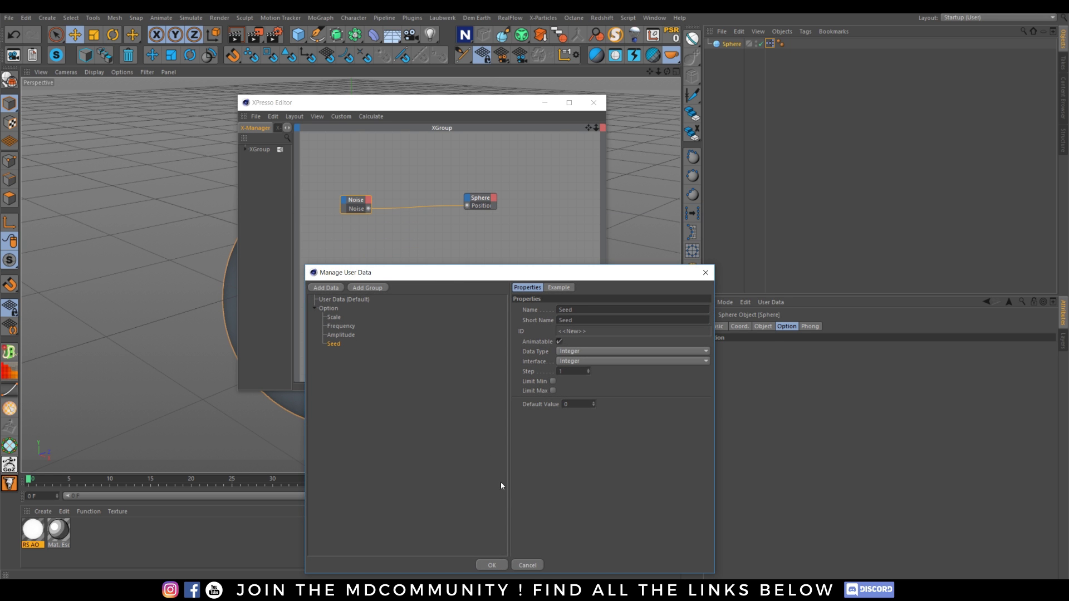
{"action": "left_click", "coordinate": [491, 564]}
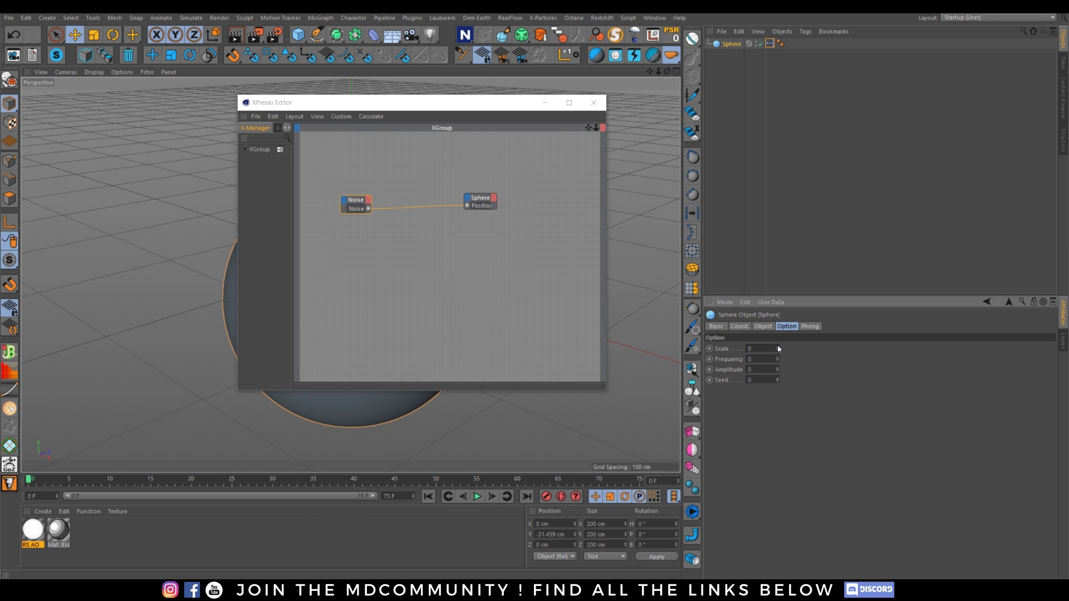
Add the sphere as an XPresso node with Scale, Frequency, Amplitude and Seed output ports.
{"action": "left_click", "coordinate": [728, 118]}
{"action": "left_click", "coordinate": [732, 44]}
{"action": "left_click_drag", "start_coordinate": [477, 204], "coordinate": [517, 219]}
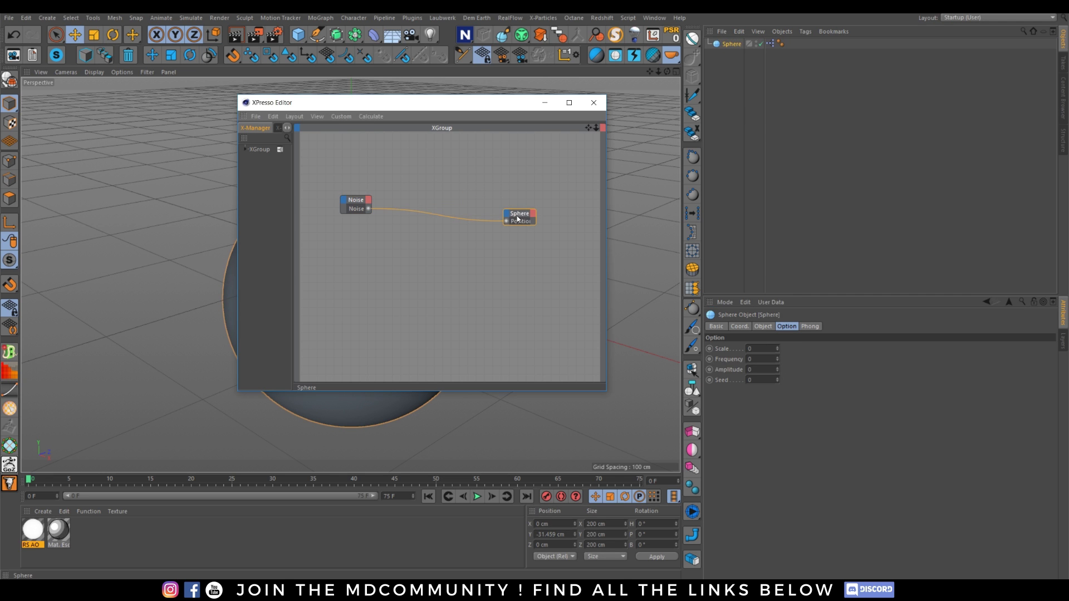
{"action": "left_click", "coordinate": [356, 201]}
{"action": "left_click_drag", "start_coordinate": [356, 201], "coordinate": [412, 209]}
{"action": "left_click_drag", "start_coordinate": [727, 49], "coordinate": [350, 274]}
{"action": "left_click", "coordinate": [771, 209]}
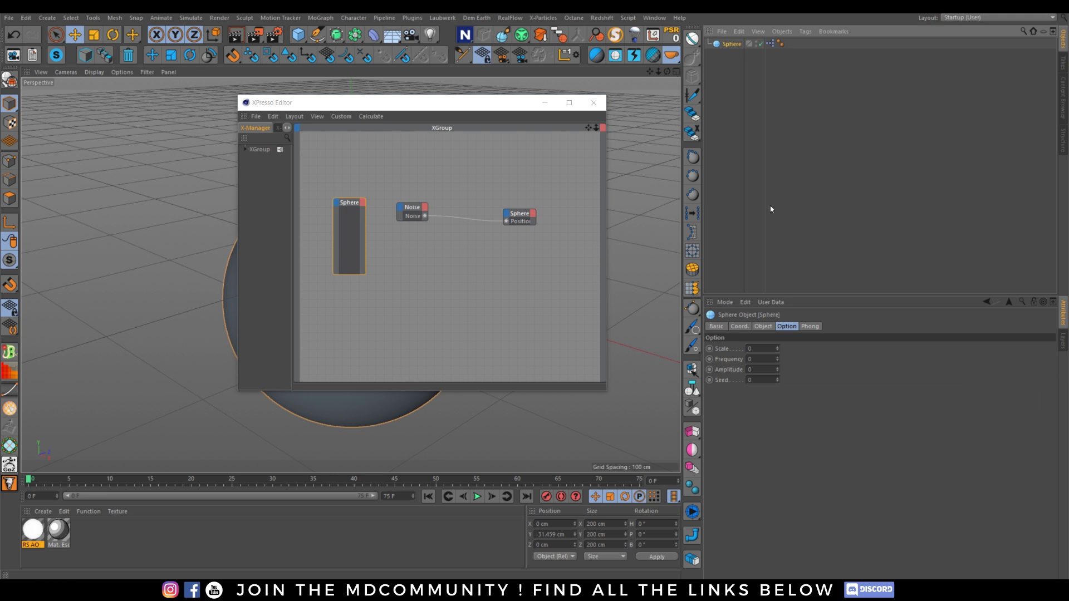
{"action": "left_click_drag", "start_coordinate": [723, 349], "coordinate": [356, 240]}
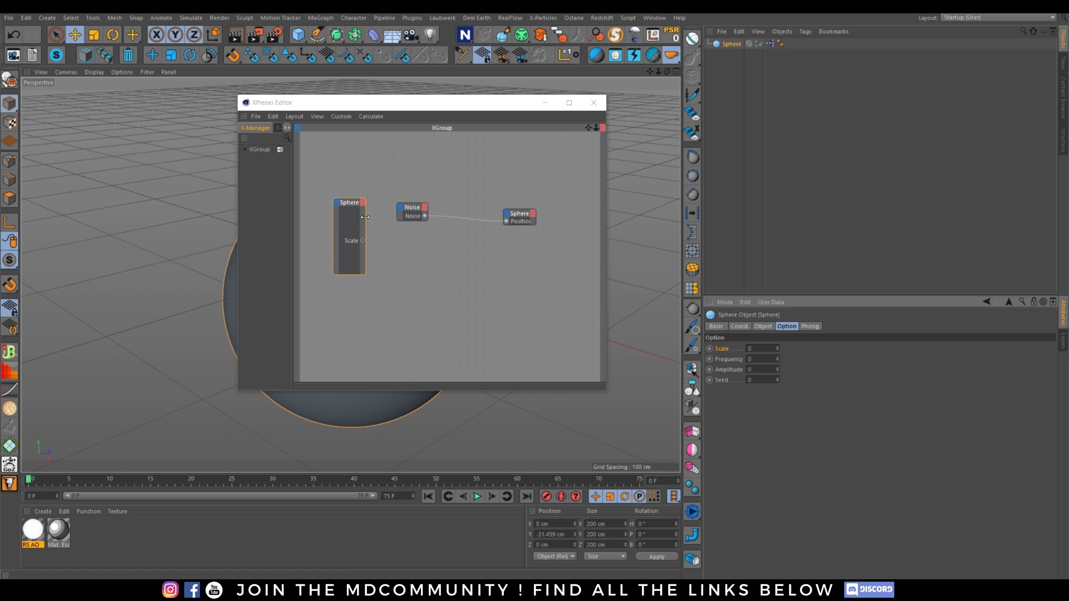
{"action": "left_click_drag", "start_coordinate": [718, 359], "coordinate": [359, 253]}
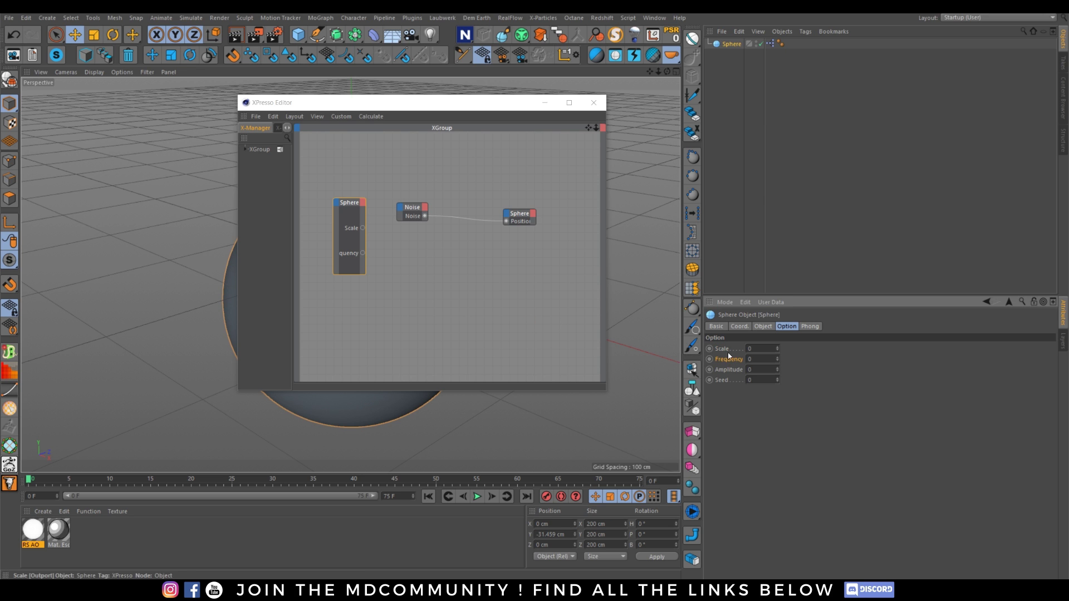
{"action": "left_click_drag", "start_coordinate": [727, 370], "coordinate": [361, 262]}
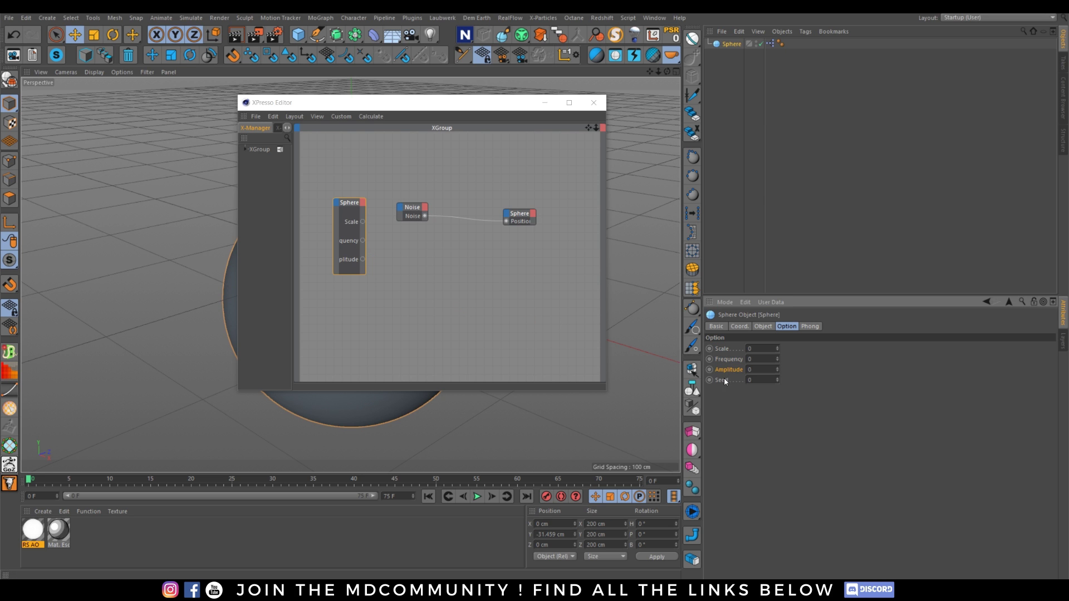
{"action": "left_click_drag", "start_coordinate": [722, 379], "coordinate": [310, 246]}
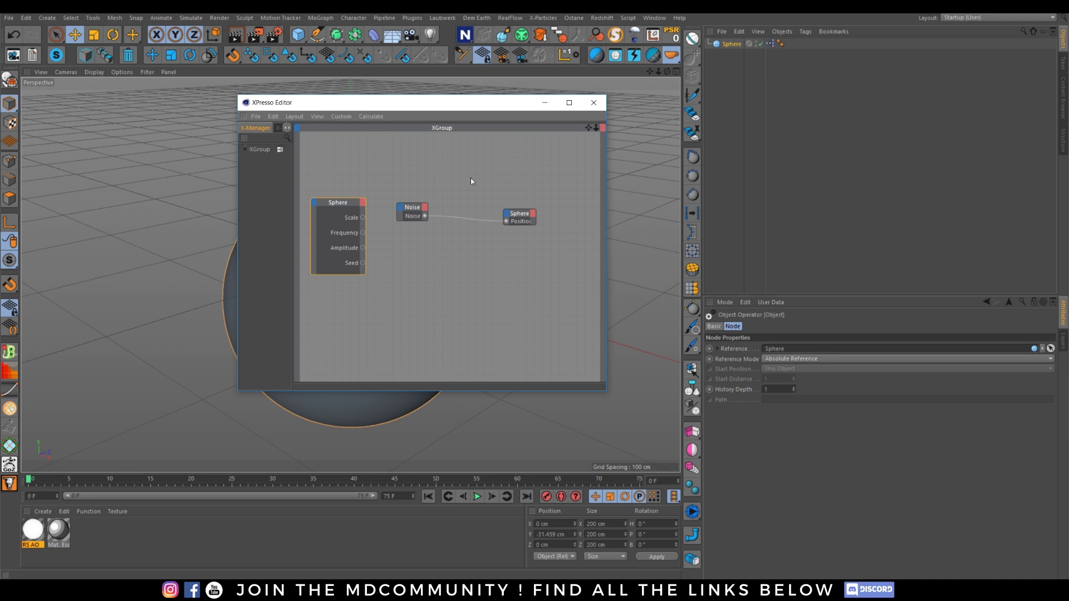
Give the Noise node Frequency, Amplitude and Seed inputs and wire the sphere's outputs into them.
{"action": "left_click", "coordinate": [400, 207]}
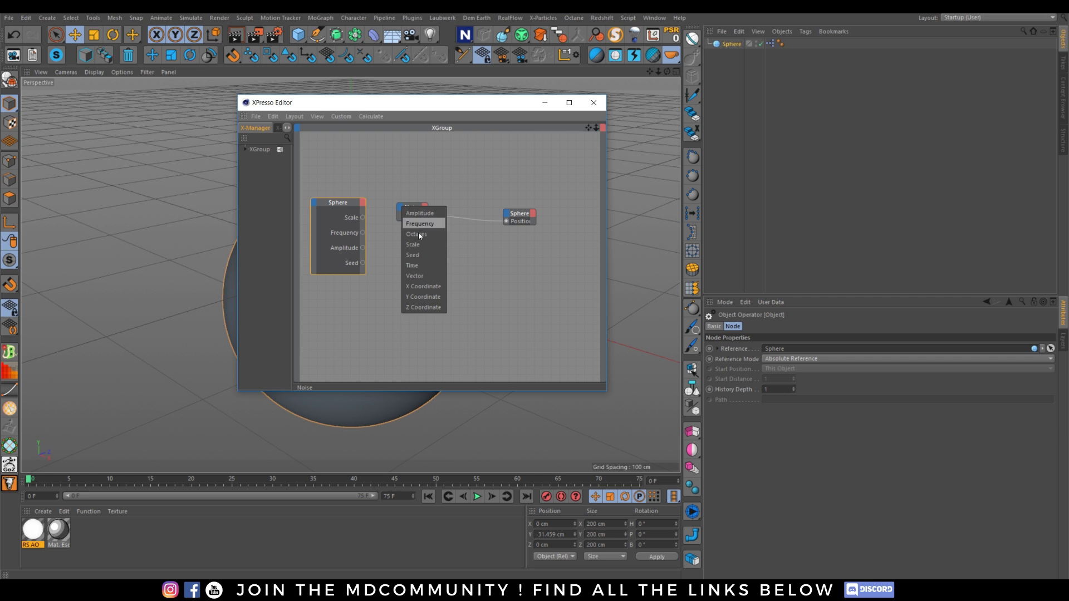
{"action": "left_click", "coordinate": [405, 209]}
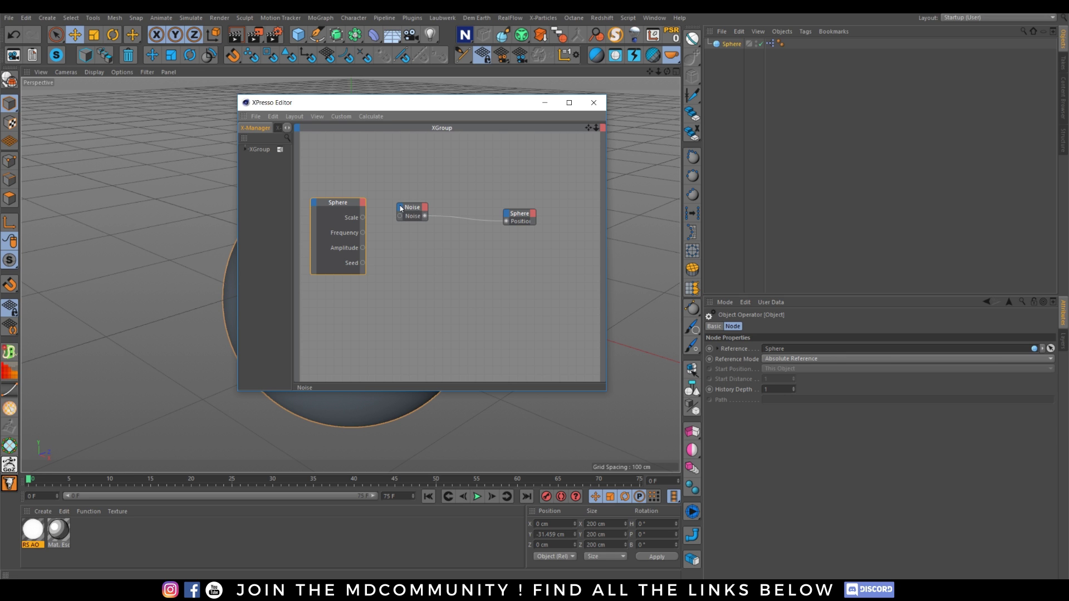
{"action": "left_click", "coordinate": [400, 209]}
{"action": "left_click", "coordinate": [419, 224]}
{"action": "left_click", "coordinate": [402, 208]}
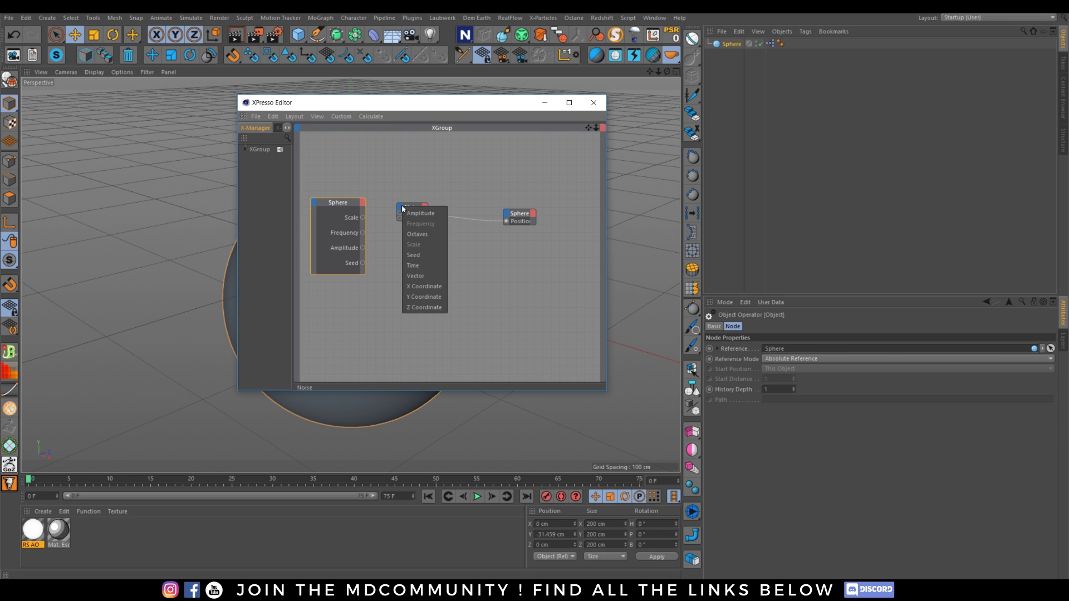
{"action": "left_click", "coordinate": [422, 215]}
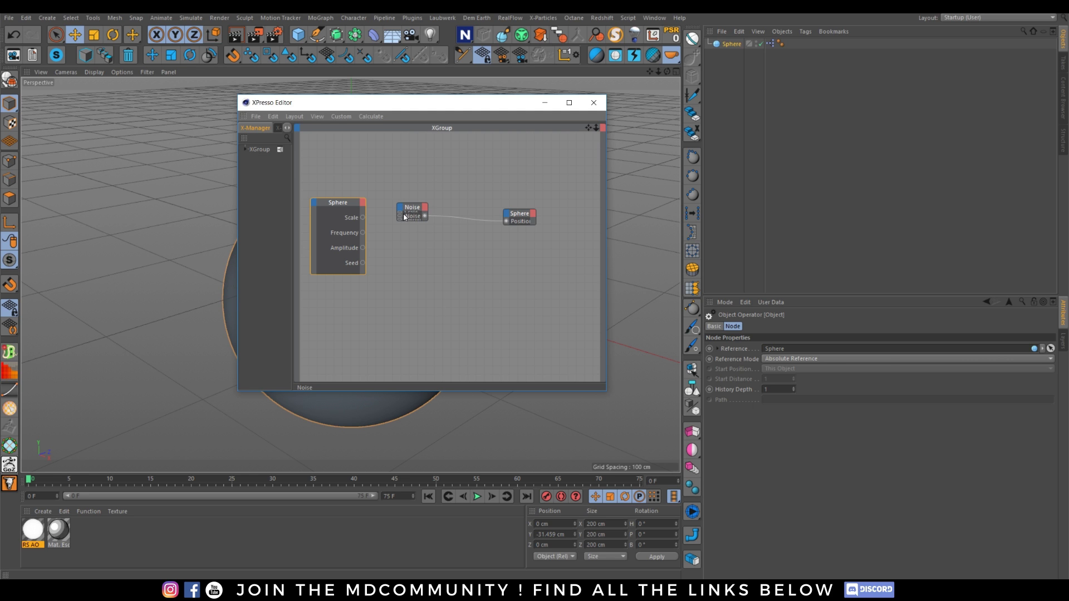
{"action": "left_click", "coordinate": [401, 210]}
{"action": "left_click", "coordinate": [419, 258]}
{"action": "left_click_drag", "start_coordinate": [408, 223], "coordinate": [457, 266]}
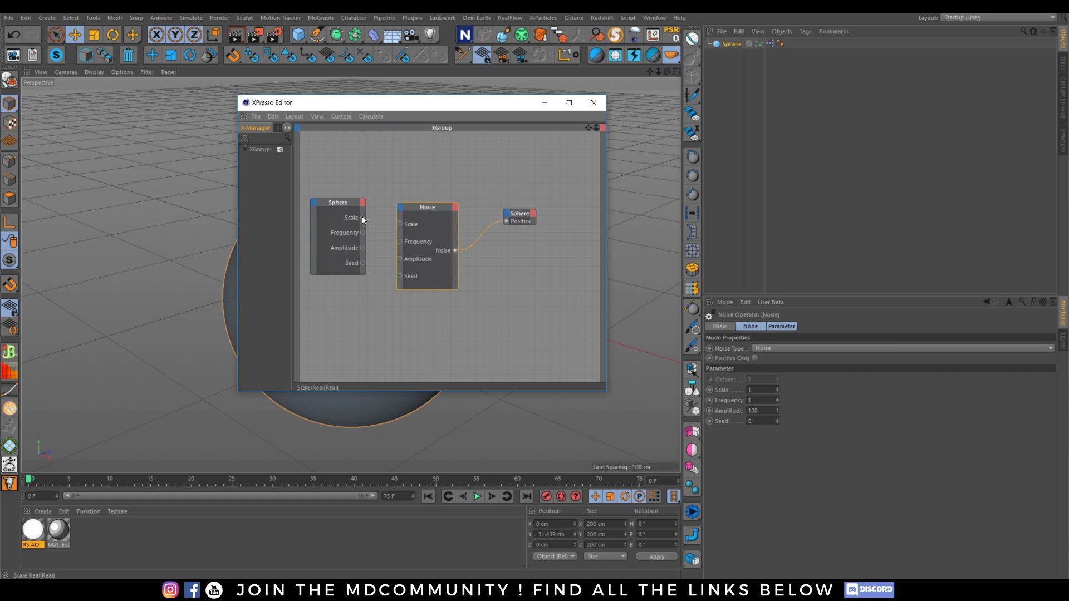
{"action": "left_click_drag", "start_coordinate": [398, 226], "coordinate": [400, 276]}
{"action": "left_click", "coordinate": [362, 268]}
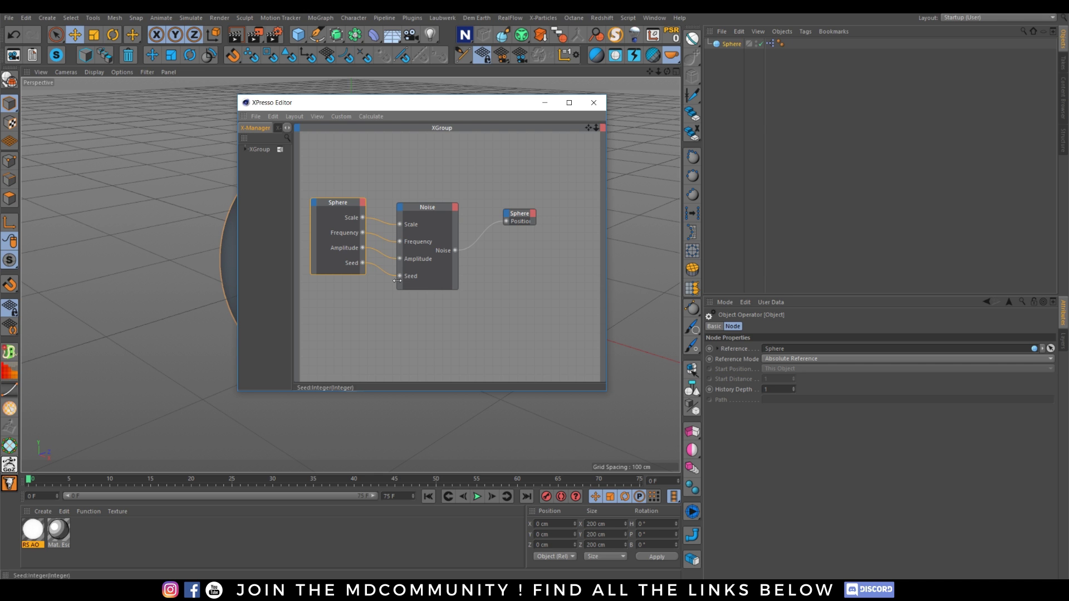
Preview the animation briefly and close the XPresso graph.
{"action": "left_click_drag", "start_coordinate": [366, 95], "coordinate": [743, 104]}
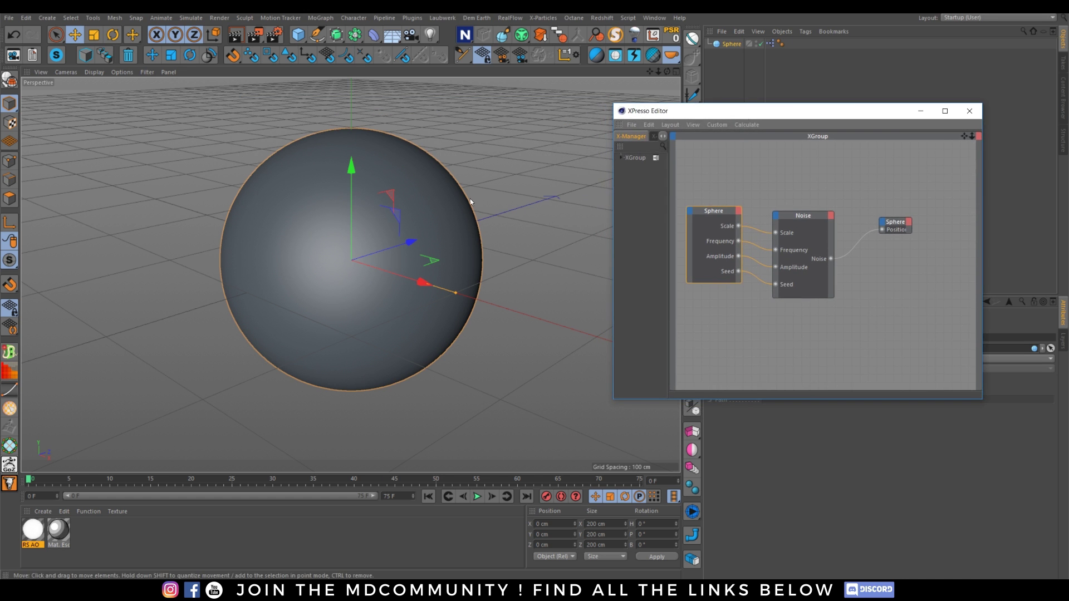
{"action": "left_click", "coordinate": [477, 496]}
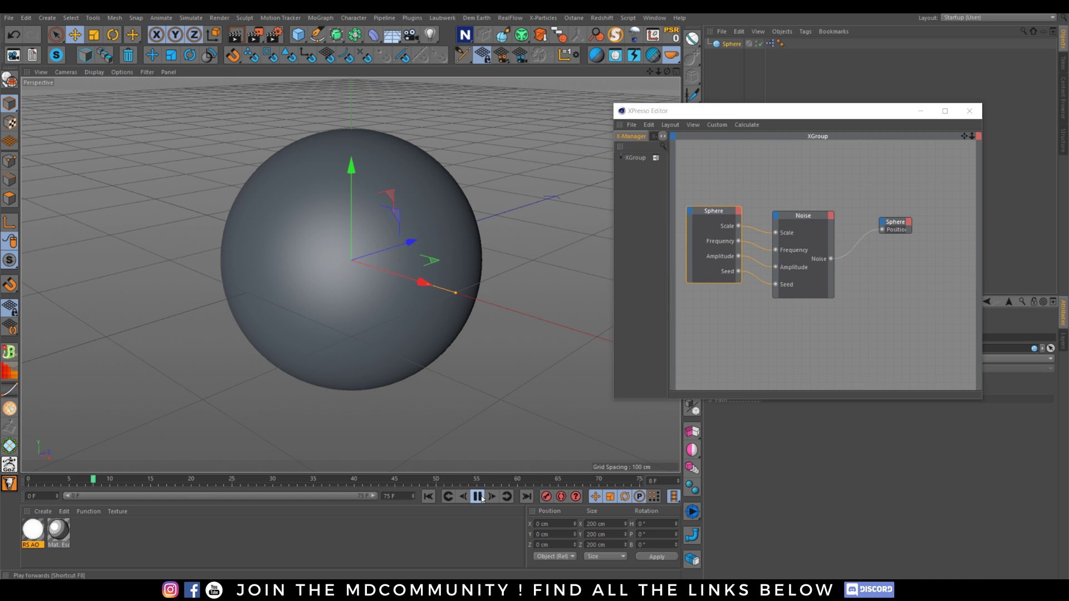
{"action": "left_click", "coordinate": [477, 496]}
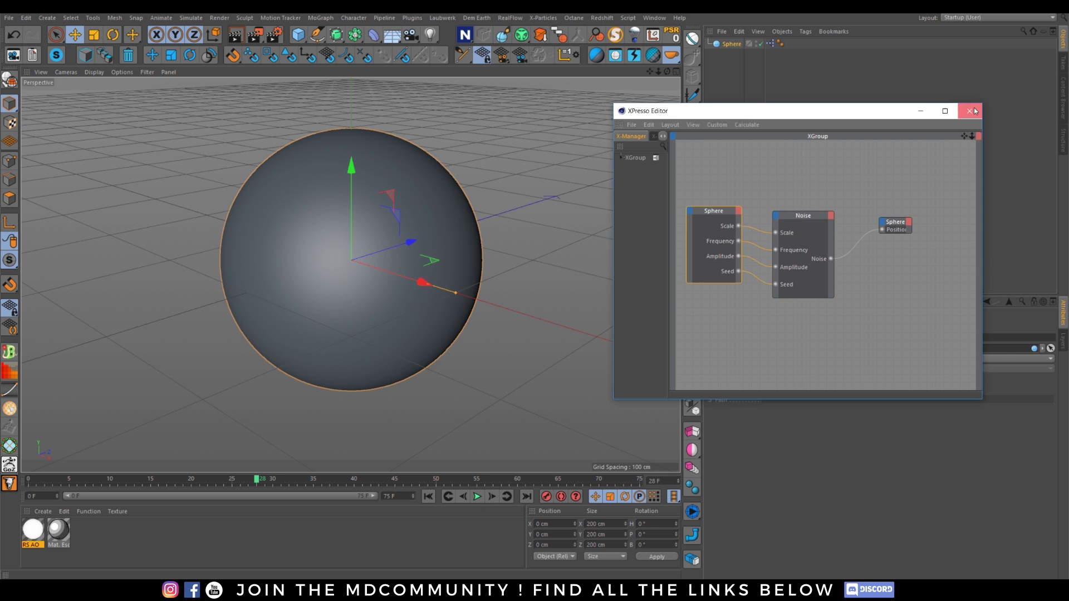
{"action": "left_click", "coordinate": [969, 111]}
Enter Scale 1 and Frequency 2 in the sphere's Option user data.
{"action": "left_click", "coordinate": [732, 44]}
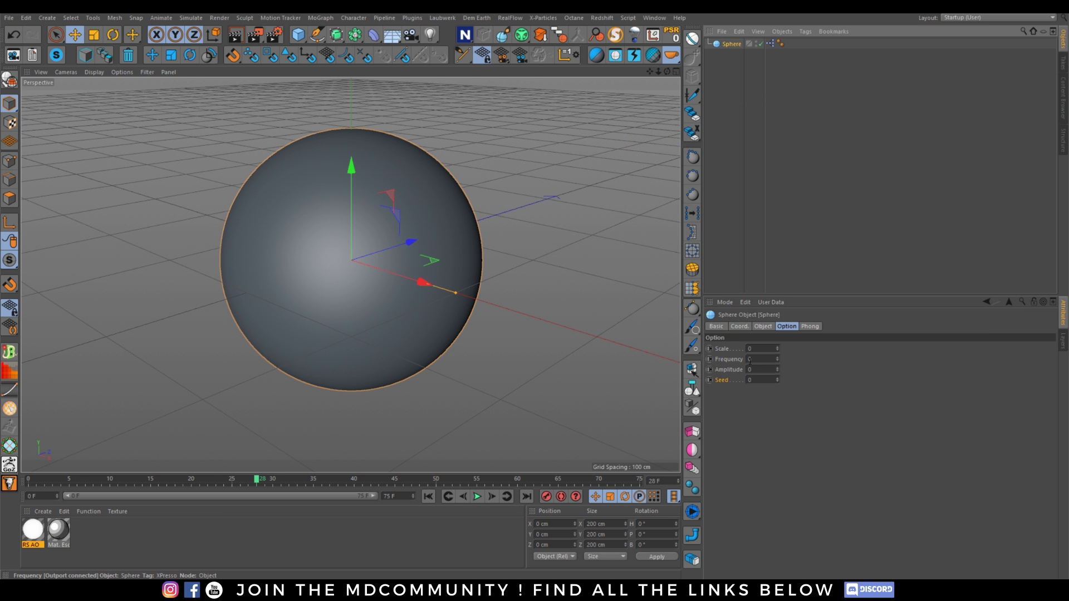
{"action": "left_click", "coordinate": [762, 358]}
{"action": "type", "text": "1"}
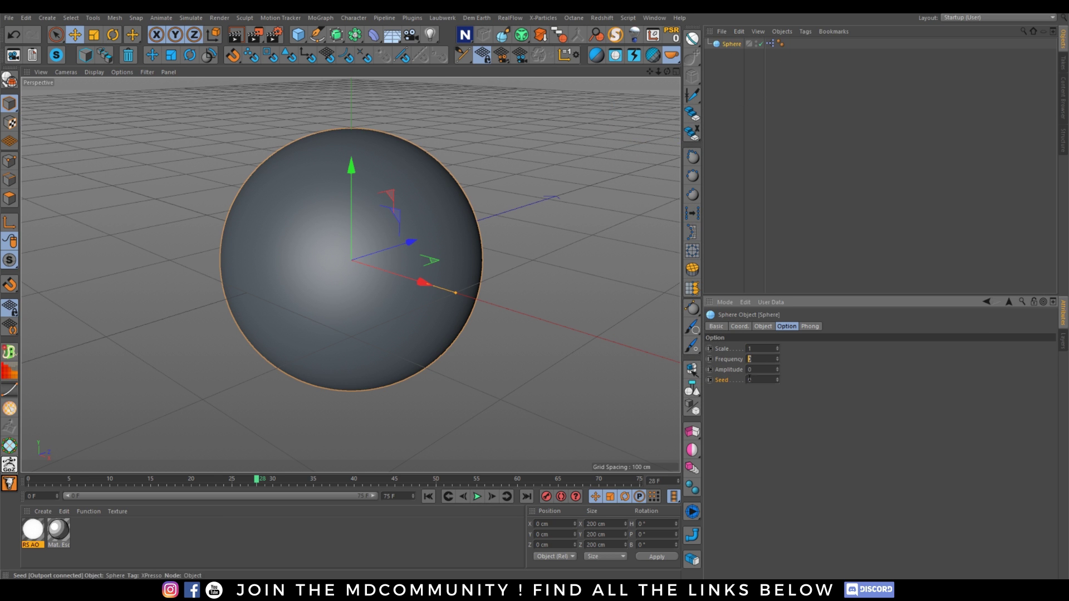
{"action": "key", "text": "BackSpace"}
{"action": "type", "text": "2"}
{"action": "key", "text": "Tab"}
{"action": "type", "text": "10"}
{"action": "key", "text": "Return"}
Set Amplitude to 50 while the animation plays, then stop and rewind to frame 0.
{"action": "left_click", "coordinate": [477, 495]}
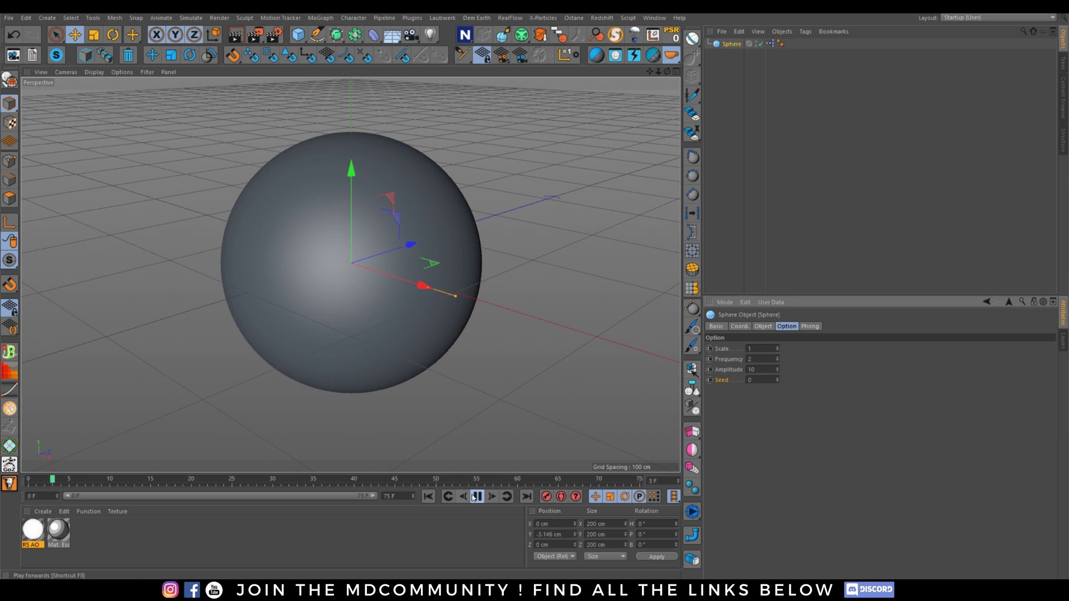
{"action": "double_click", "coordinate": [760, 370]}
{"action": "type", "text": "50"}
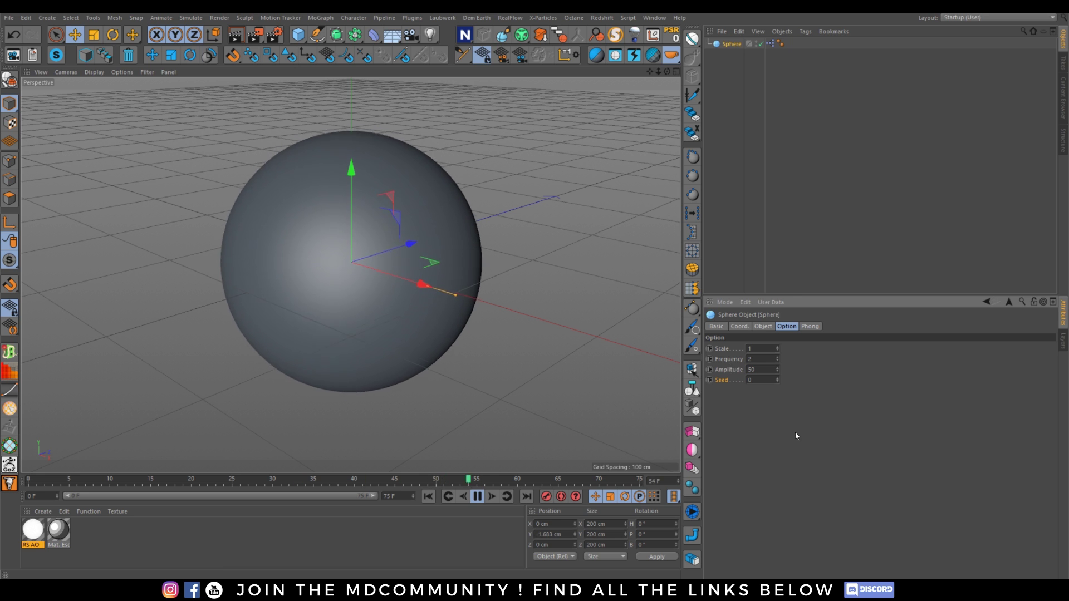
{"action": "key", "text": "Return"}
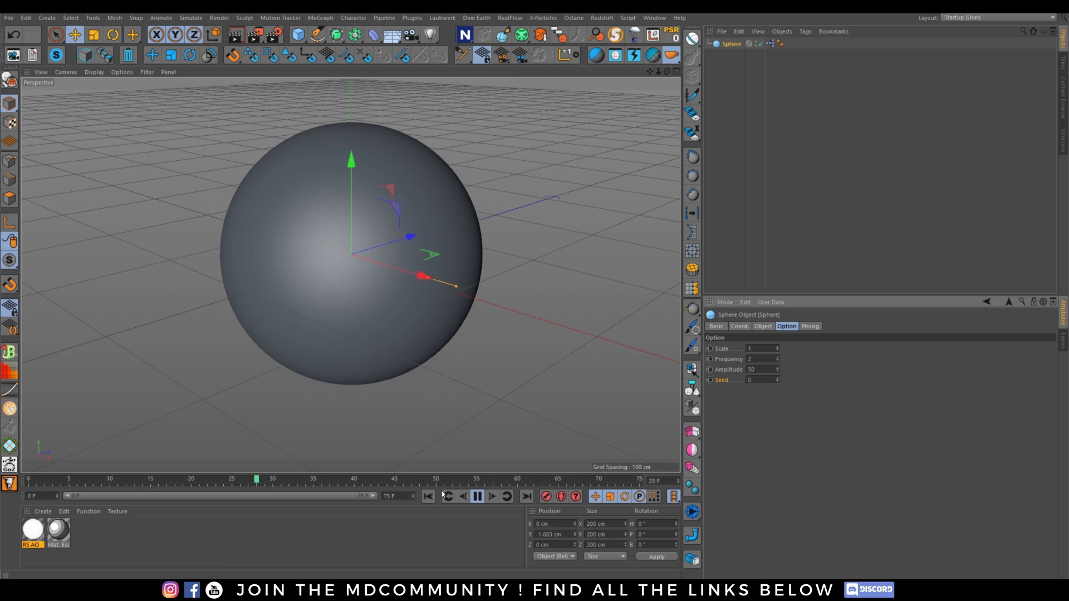
{"action": "left_click", "coordinate": [478, 496]}
{"action": "left_click", "coordinate": [432, 497]}
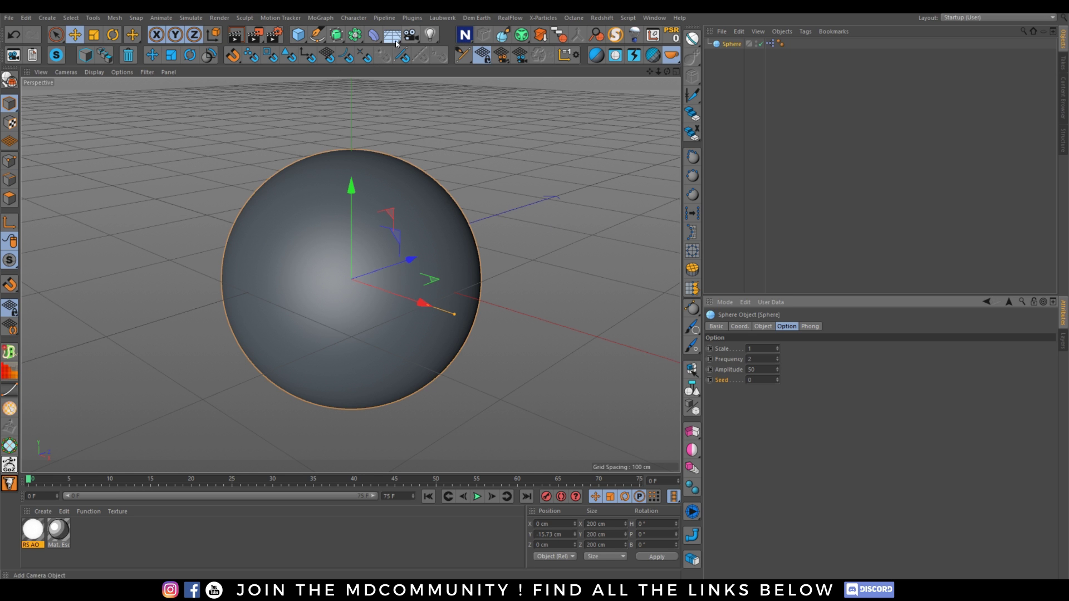
Add a Bulge deformer as a child of the Sphere.
{"action": "left_click", "coordinate": [373, 35]}
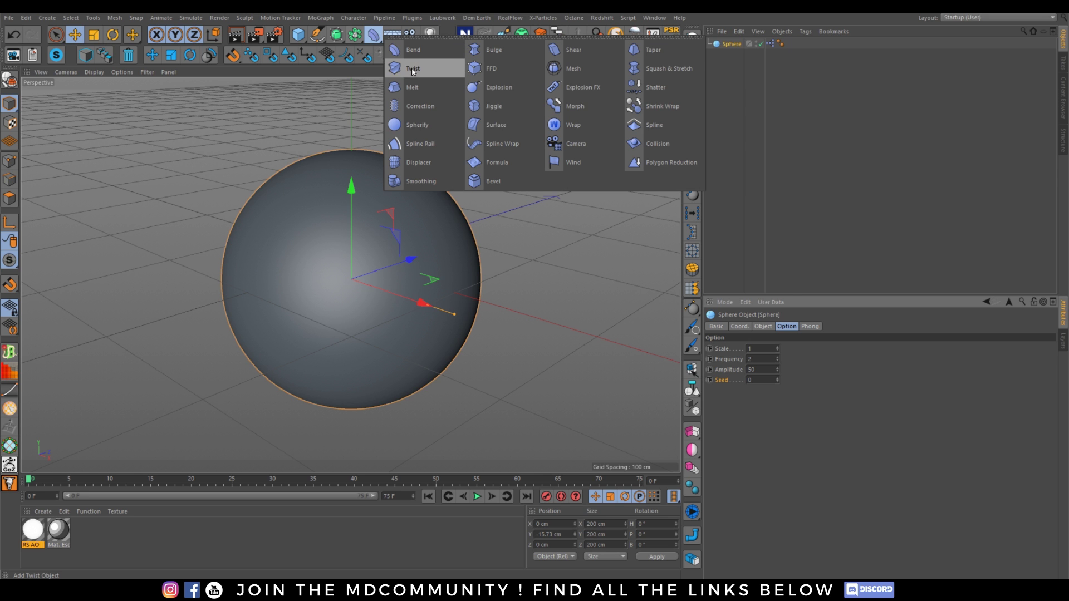
{"action": "left_click", "coordinate": [495, 50]}
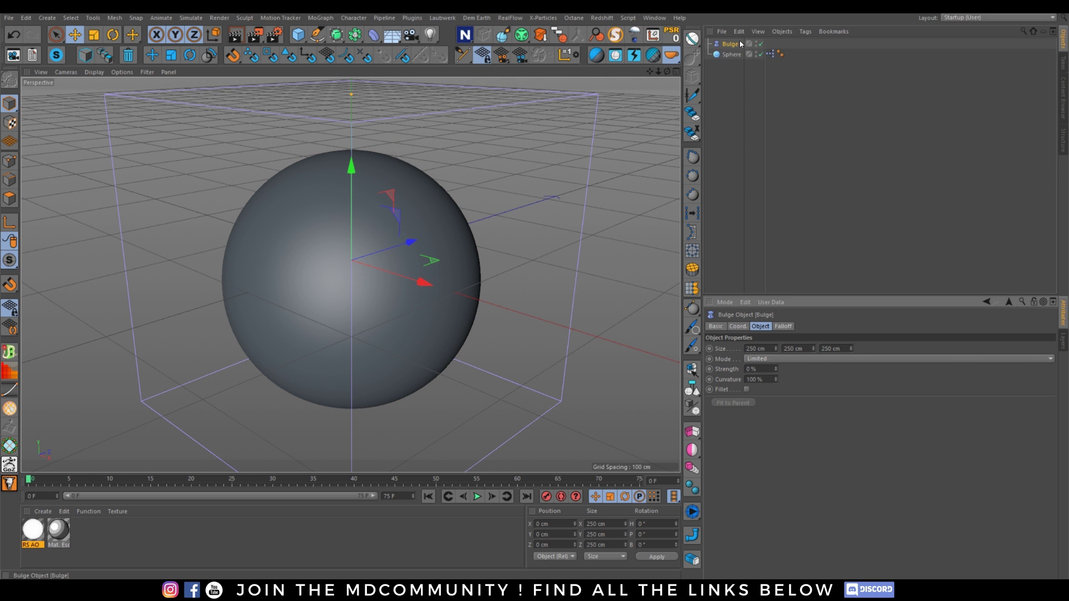
{"action": "left_click_drag", "start_coordinate": [736, 43], "coordinate": [738, 55]}
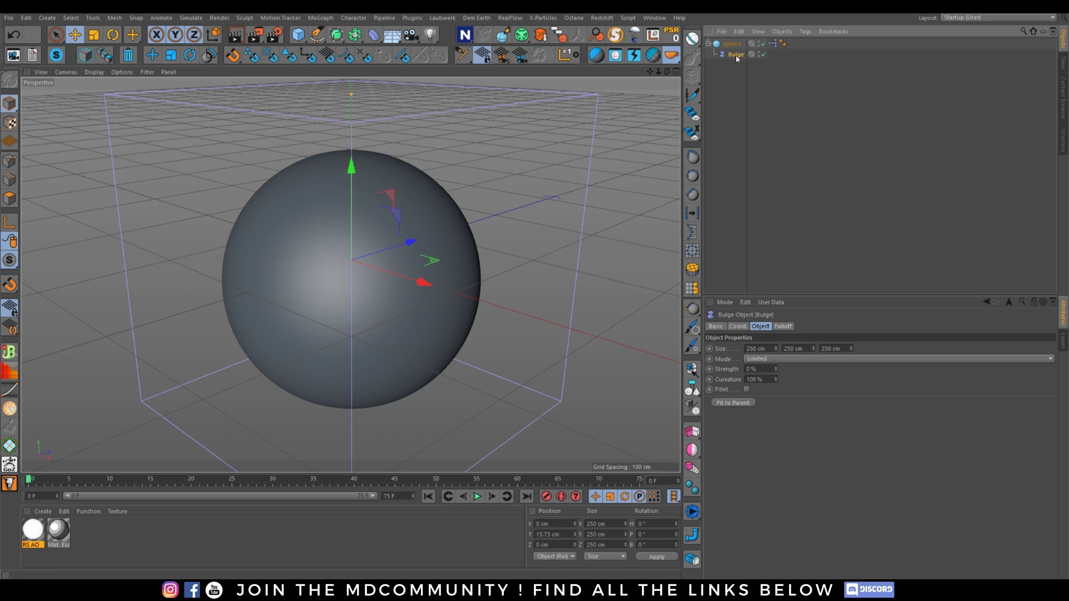
Fit the Bulge to its parent, set Strength to 0%, and reopen the sphere's XPresso graph.
{"action": "left_click", "coordinate": [732, 407]}
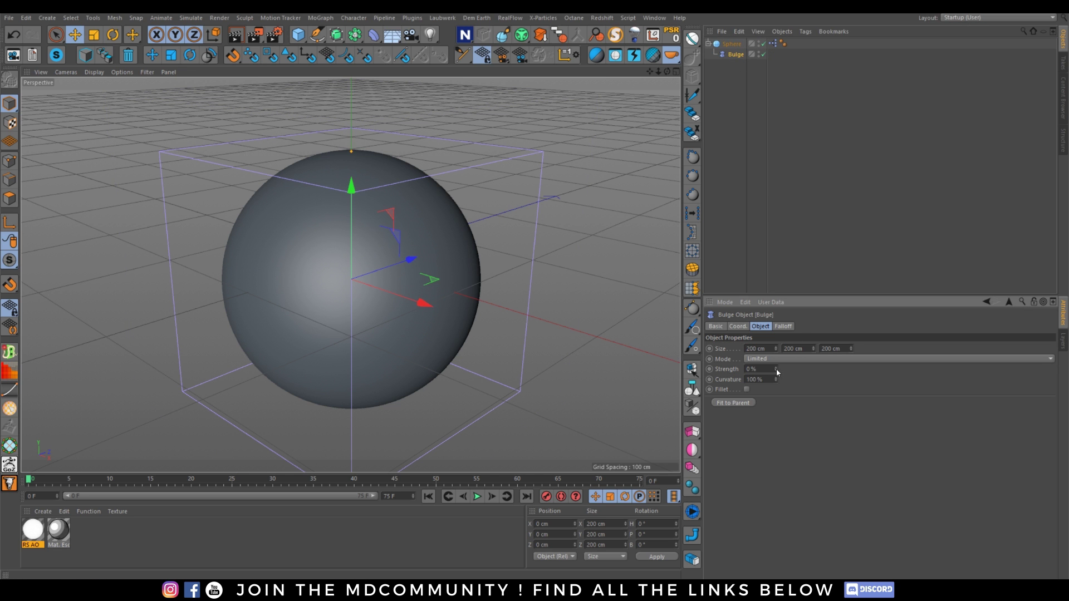
{"action": "mouse_move", "coordinate": [777, 373]}
{"action": "left_mouse_down"}
{"action": "mouse_move", "coordinate": [802, 373]}
{"action": "mouse_move", "coordinate": [757, 372]}
{"action": "mouse_move", "coordinate": [793, 372]}
{"action": "left_mouse_up"}
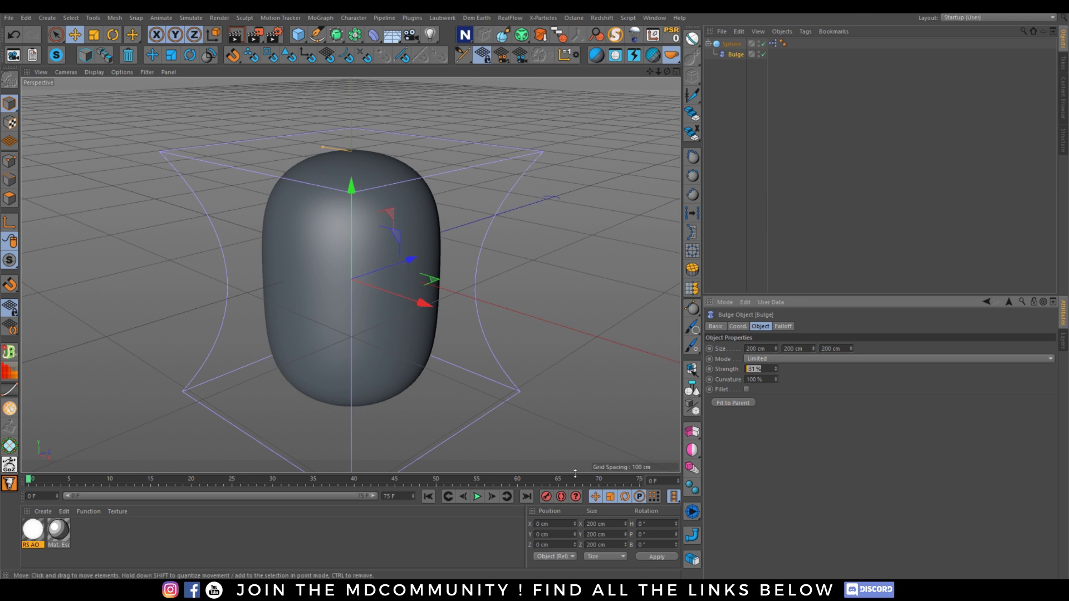
{"action": "type", "text": "0"}
{"action": "key", "text": "Return"}
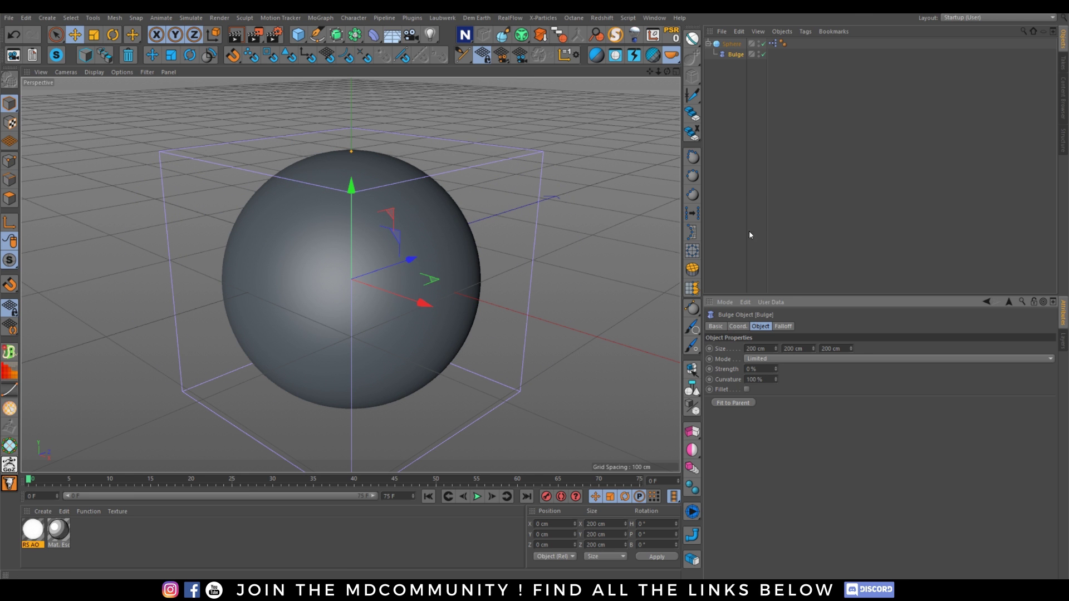
{"action": "double_click", "coordinate": [772, 42]}
{"action": "left_click_drag", "start_coordinate": [747, 115], "coordinate": [223, 87]}
Replace the sphere Position node with a Bulge node, wiring Noise into Bulge Strength.
{"action": "left_click", "coordinate": [377, 199]}
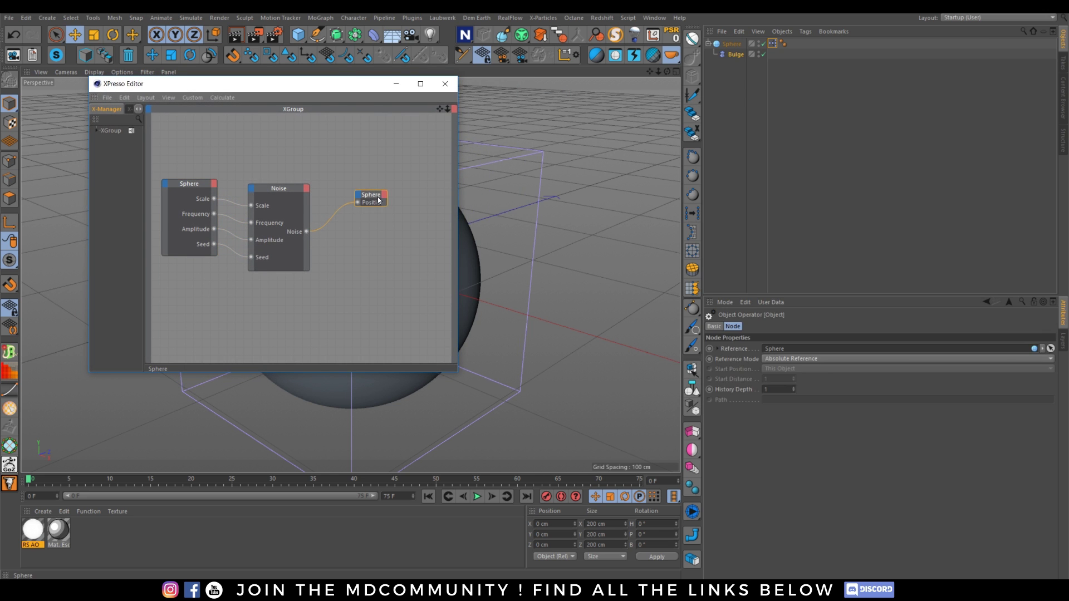
{"action": "key", "text": "Delete"}
{"action": "left_click_drag", "start_coordinate": [351, 190], "coordinate": [368, 203]}
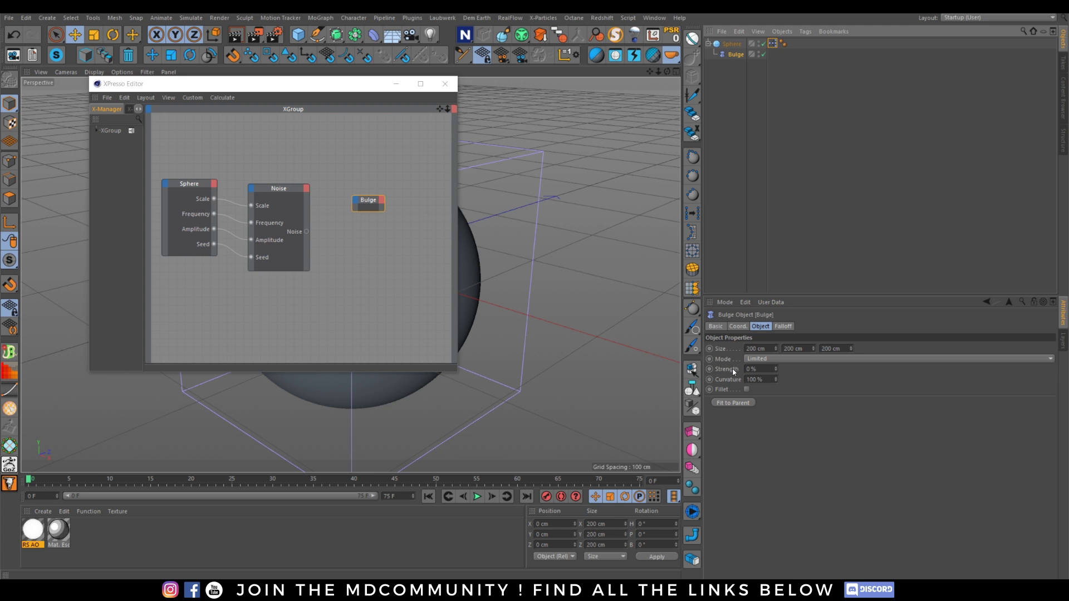
{"action": "left_click_drag", "start_coordinate": [725, 375], "coordinate": [359, 204]}
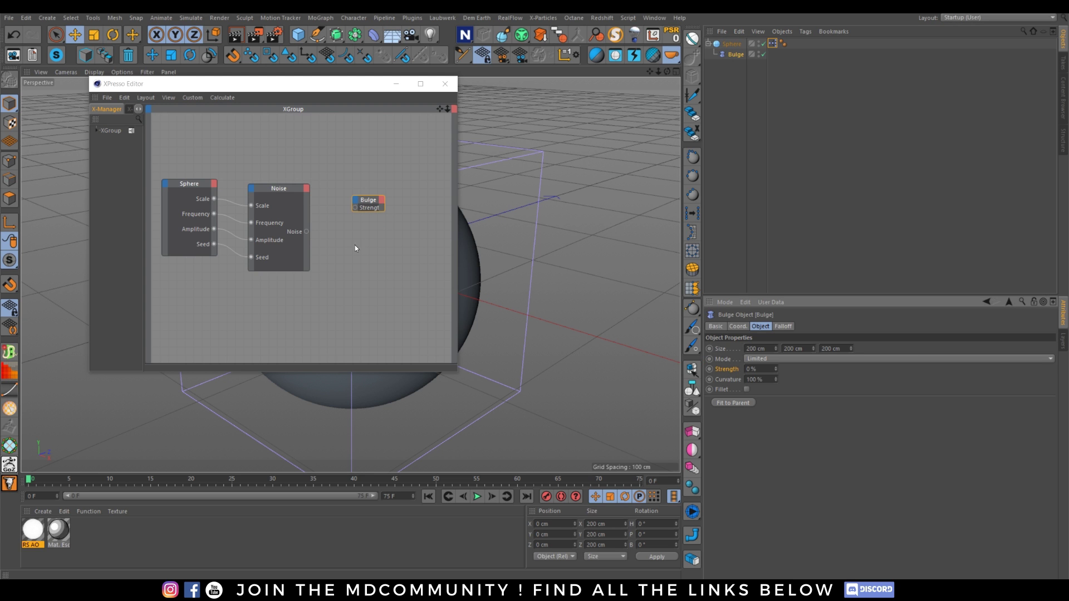
{"action": "left_click_drag", "start_coordinate": [306, 231], "coordinate": [354, 208]}
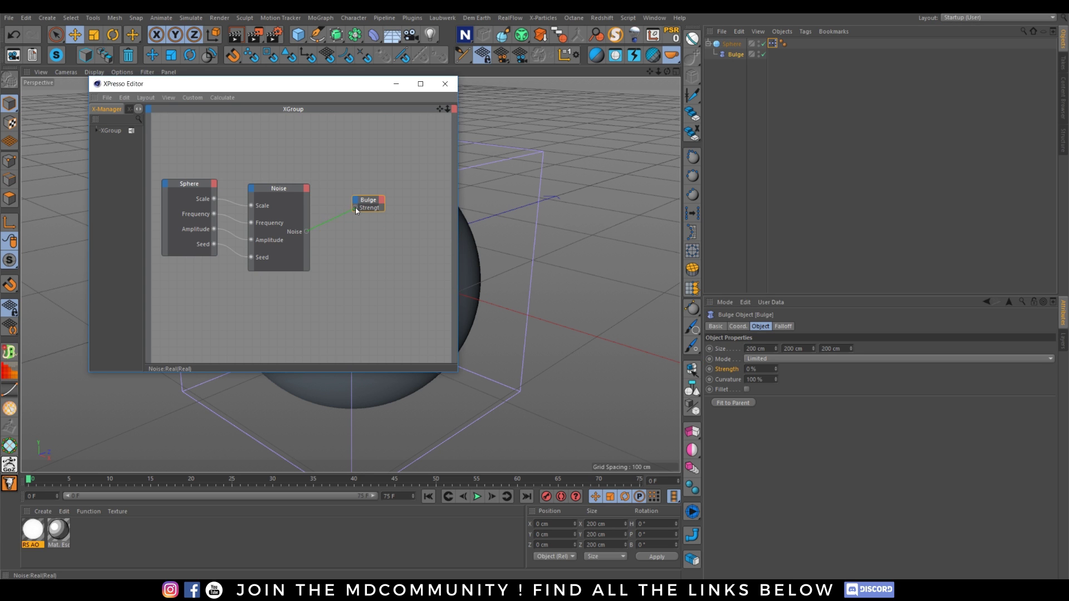
{"action": "left_click", "coordinate": [365, 201]}
{"action": "left_click", "coordinate": [445, 83]}
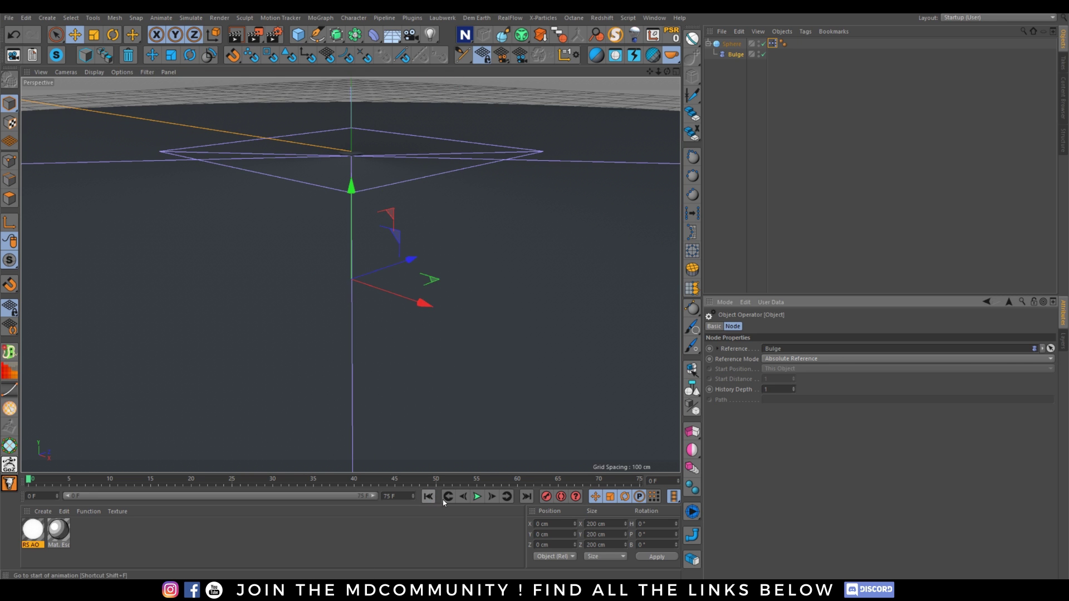
Play the animation to preview the bulge, checking the Bulge and sphere settings.
{"action": "key", "text": "F8"}
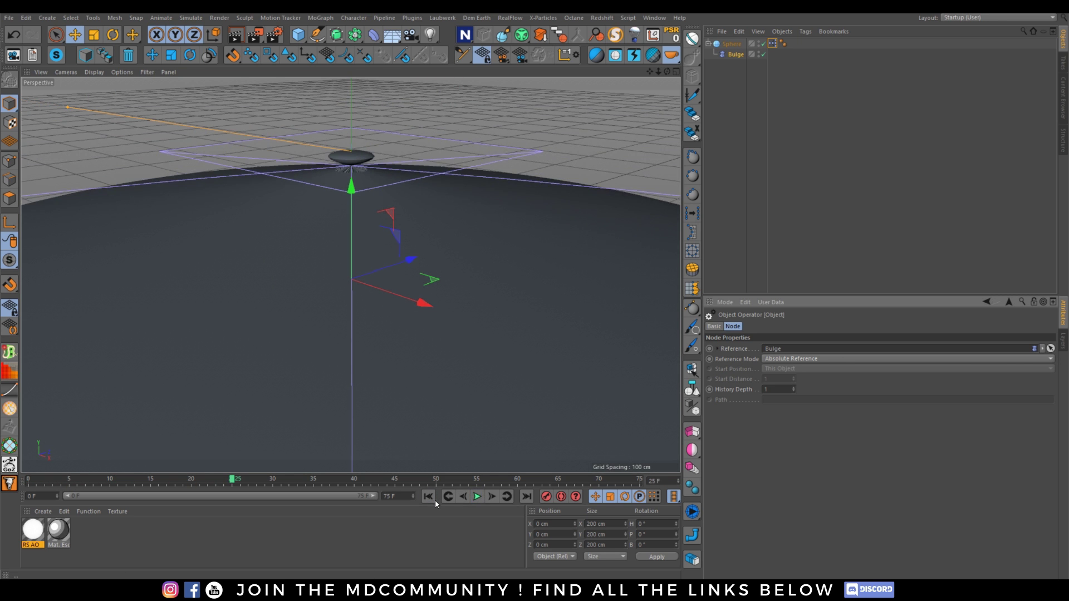
{"action": "left_click", "coordinate": [429, 496]}
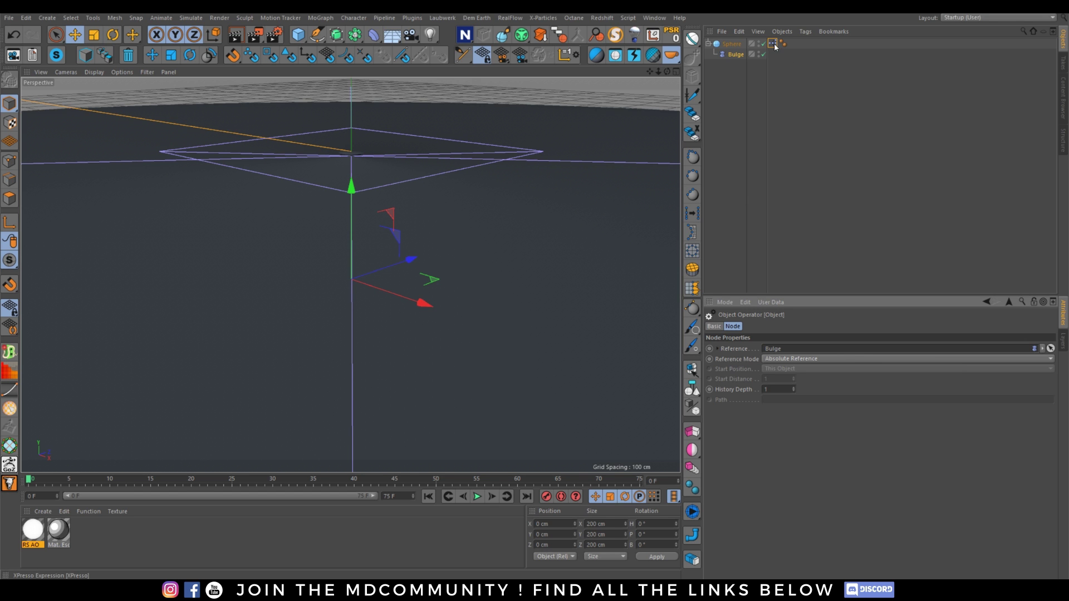
{"action": "left_click", "coordinate": [740, 53]}
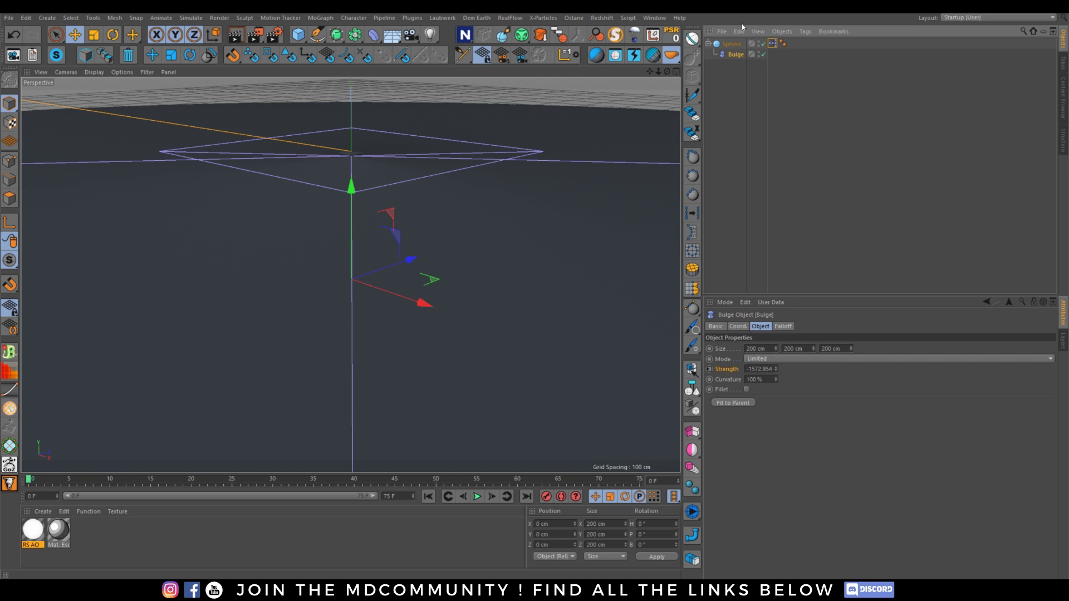
{"action": "left_click", "coordinate": [731, 44]}
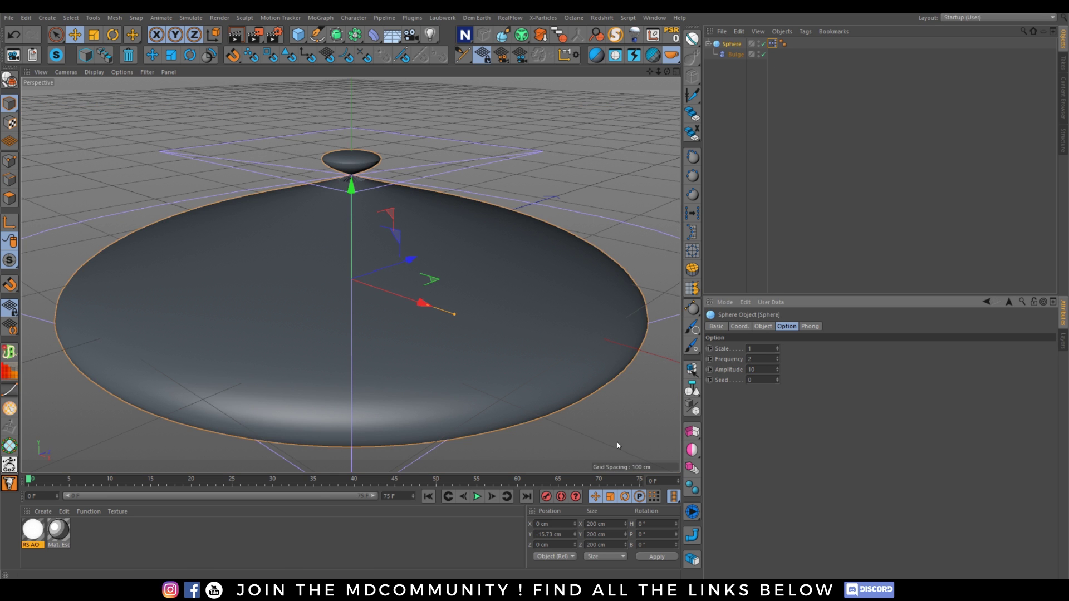
{"action": "left_click", "coordinate": [478, 497]}
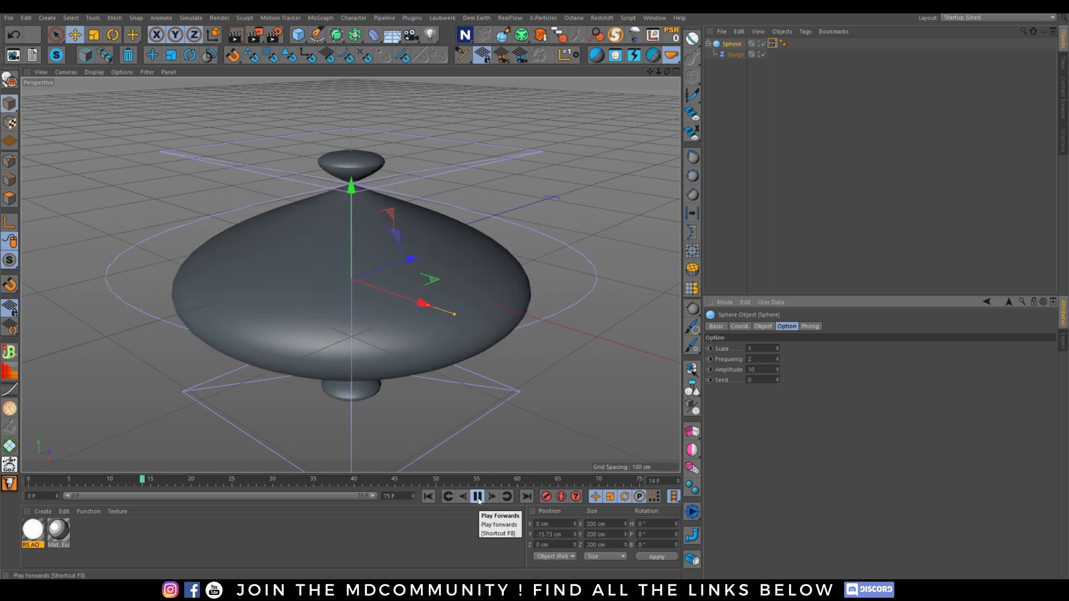
{"action": "left_click", "coordinate": [478, 498]}
Lower the sphere's Amplitude to 0.1, preview the gentler pulse, and reopen the XPresso graph.
{"action": "double_click", "coordinate": [752, 370]}
{"action": "type", "text": "2"}
{"action": "key", "text": "Return"}
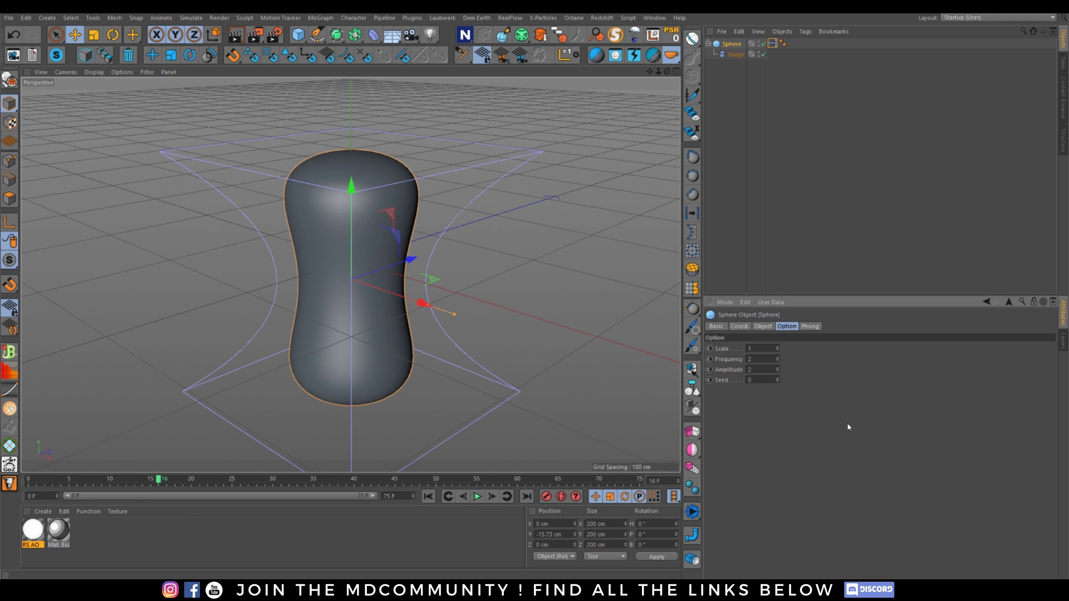
{"action": "type", "text": "0.1"}
{"action": "key", "text": "Return"}
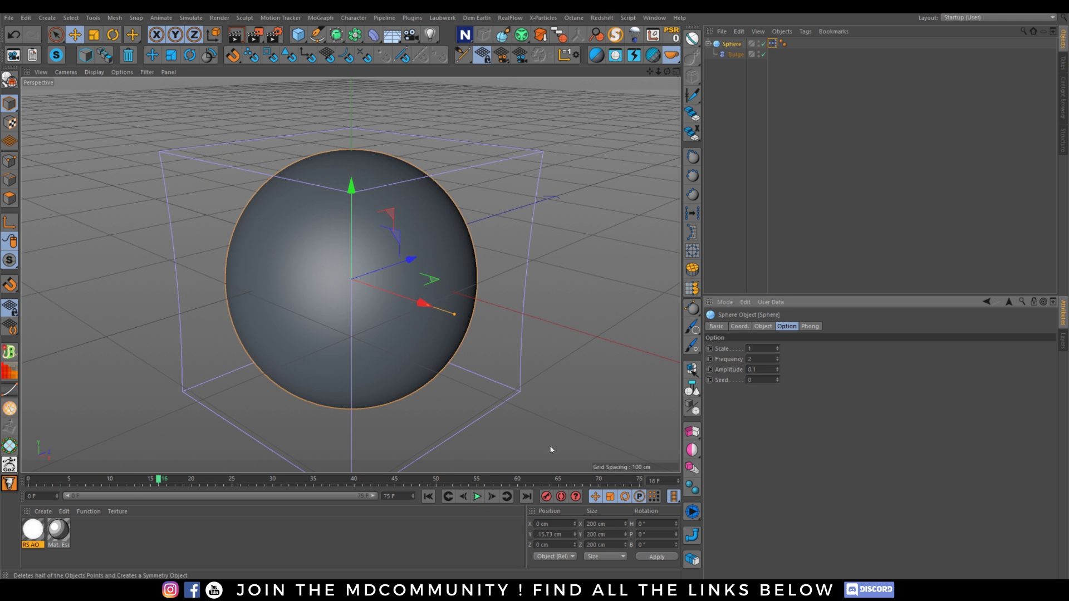
{"action": "left_click", "coordinate": [428, 496]}
{"action": "left_click", "coordinate": [477, 497]}
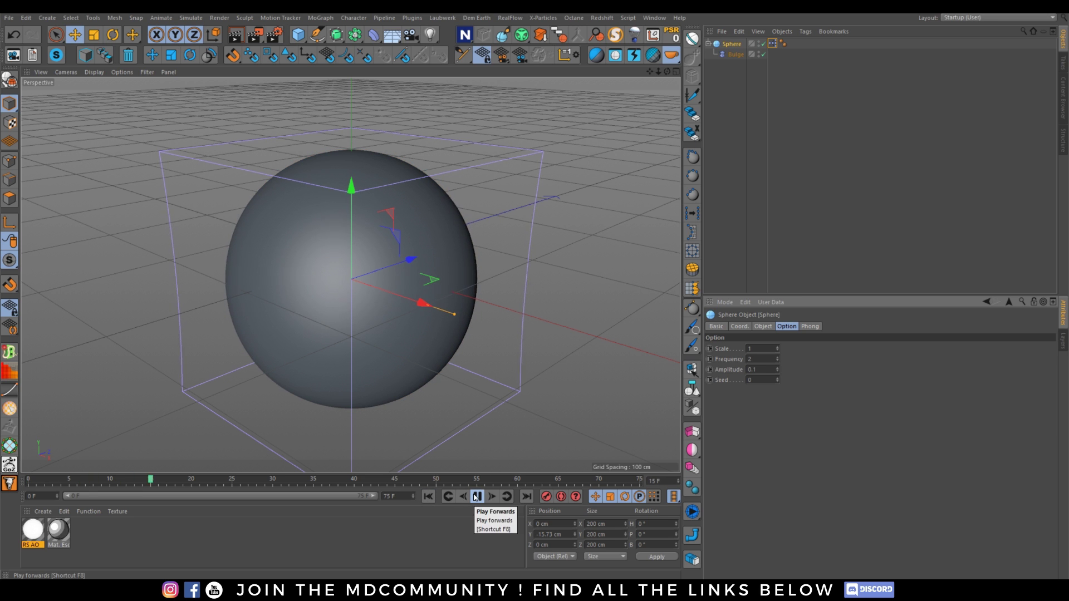
{"action": "left_click", "coordinate": [477, 497]}
{"action": "double_click", "coordinate": [752, 370]}
{"action": "key", "text": "Return"}
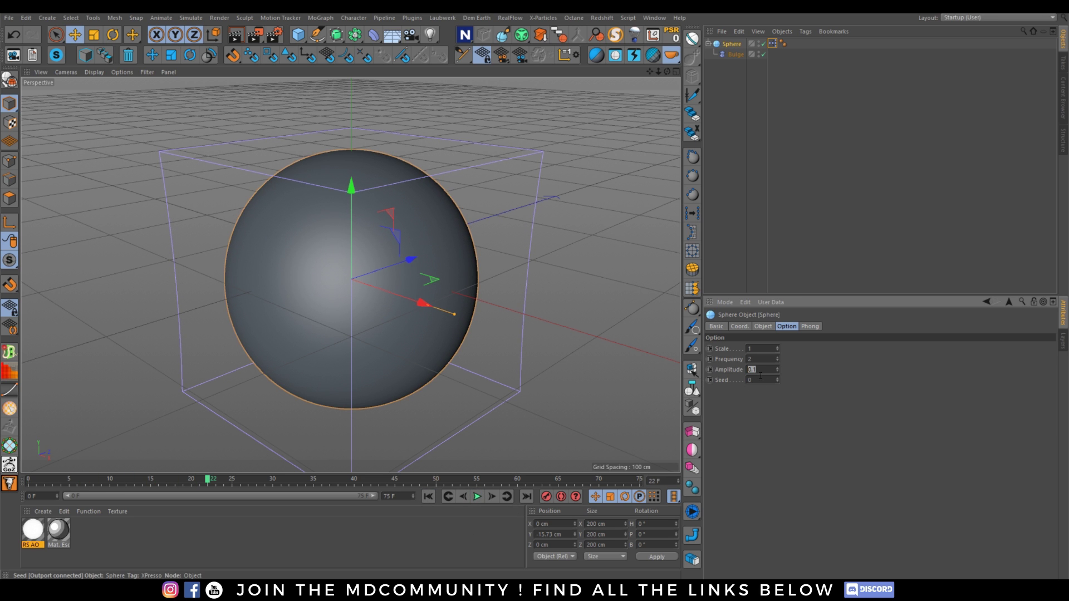
{"action": "double_click", "coordinate": [772, 43]}
Add a Range Mapper node to the XPresso graph from the Calculate nodes.
{"action": "left_click_drag", "start_coordinate": [365, 204], "coordinate": [400, 213]}
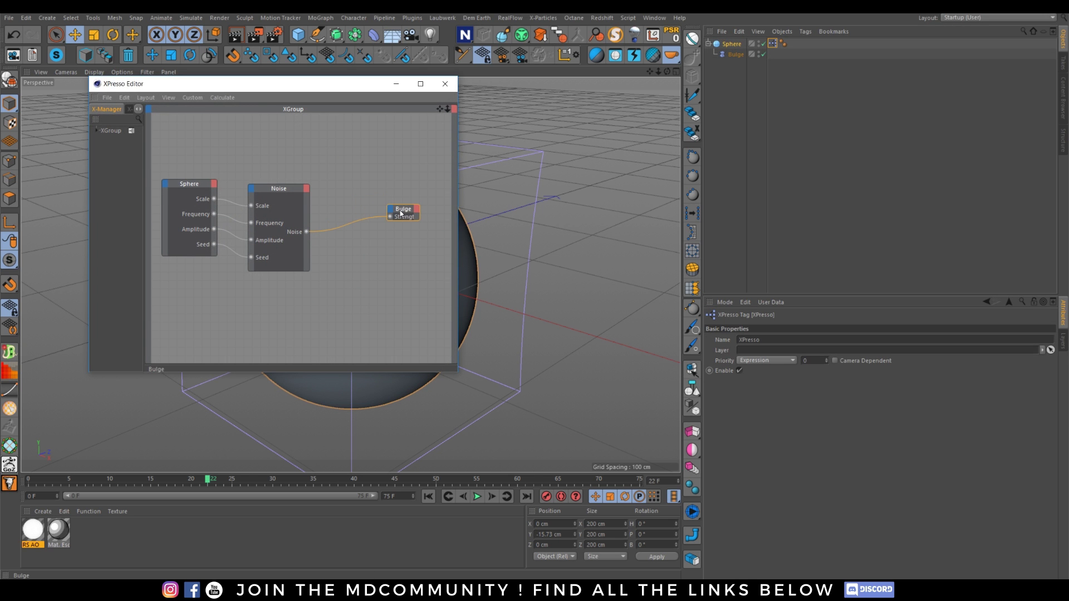
{"action": "right_click", "coordinate": [352, 253]}
{"action": "mouse_move", "coordinate": [375, 258]}
{"action": "mouse_move", "coordinate": [432, 263]}
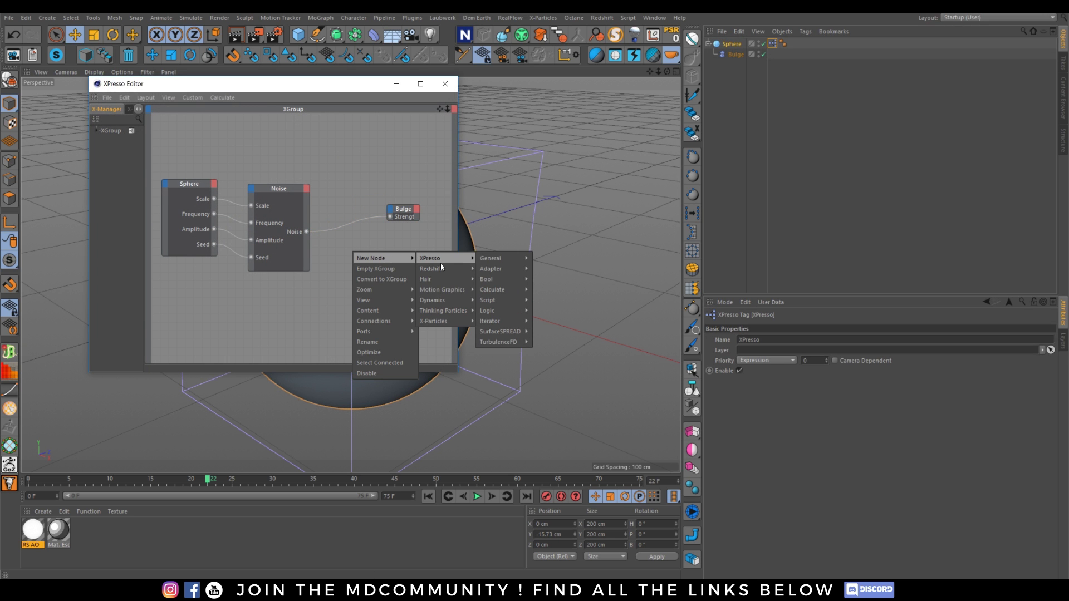
{"action": "mouse_move", "coordinate": [509, 290]}
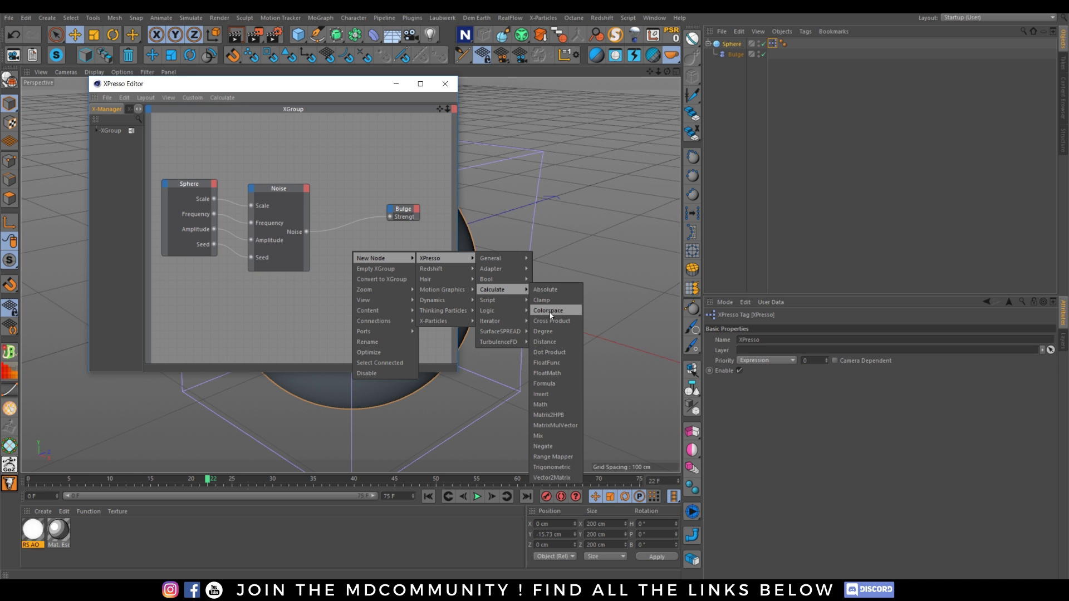
{"action": "left_click", "coordinate": [552, 457]}
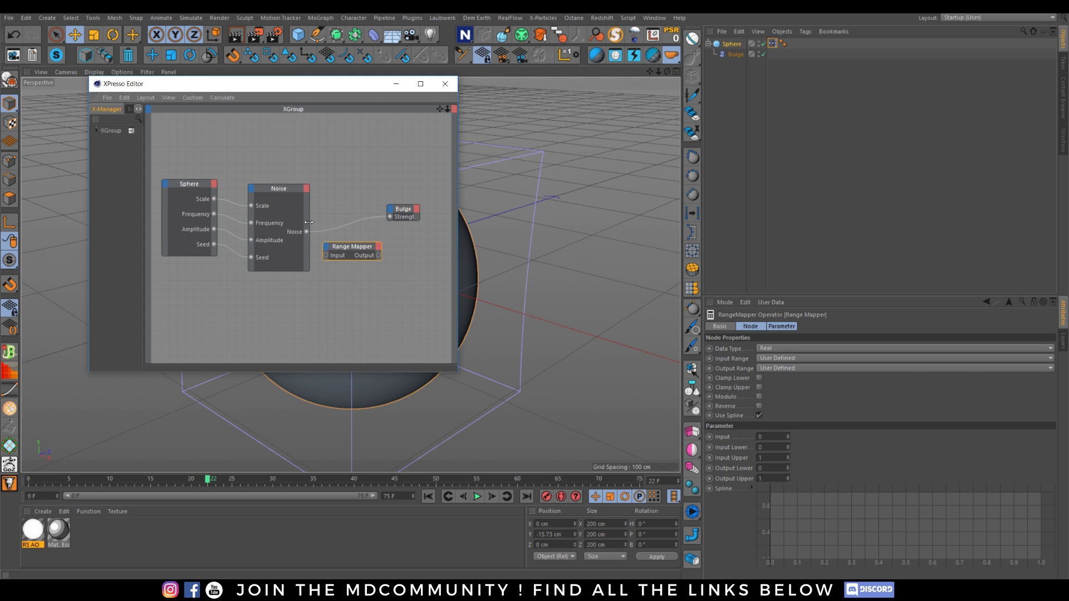
Wire Noise through the Range Mapper into Bulge Strength and set Output Upper to 0.1.
{"action": "left_click_drag", "start_coordinate": [306, 231], "coordinate": [326, 255]}
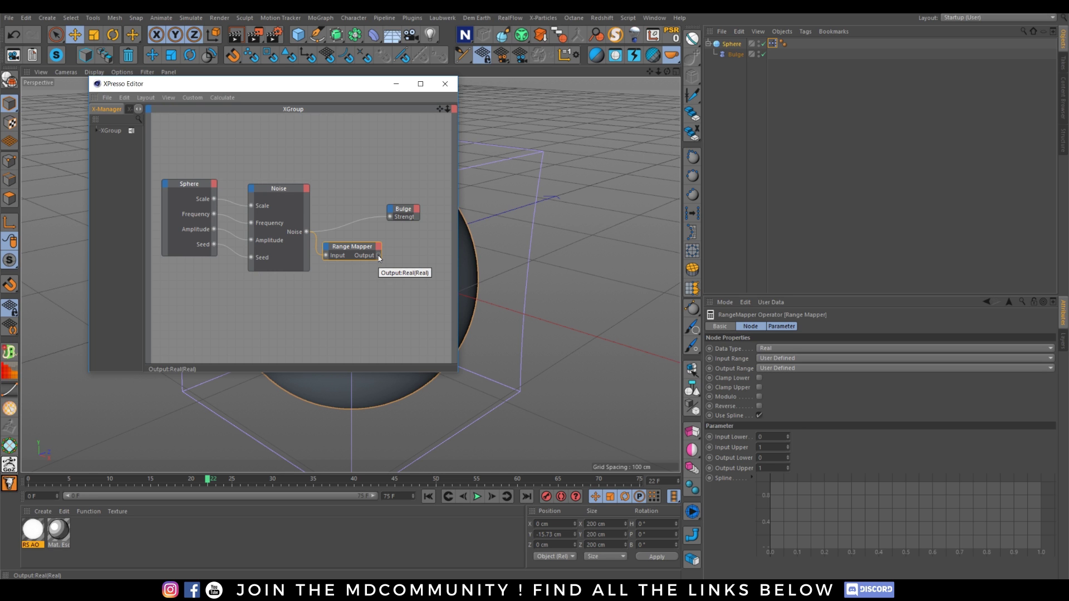
{"action": "left_click_drag", "start_coordinate": [378, 255], "coordinate": [354, 235]}
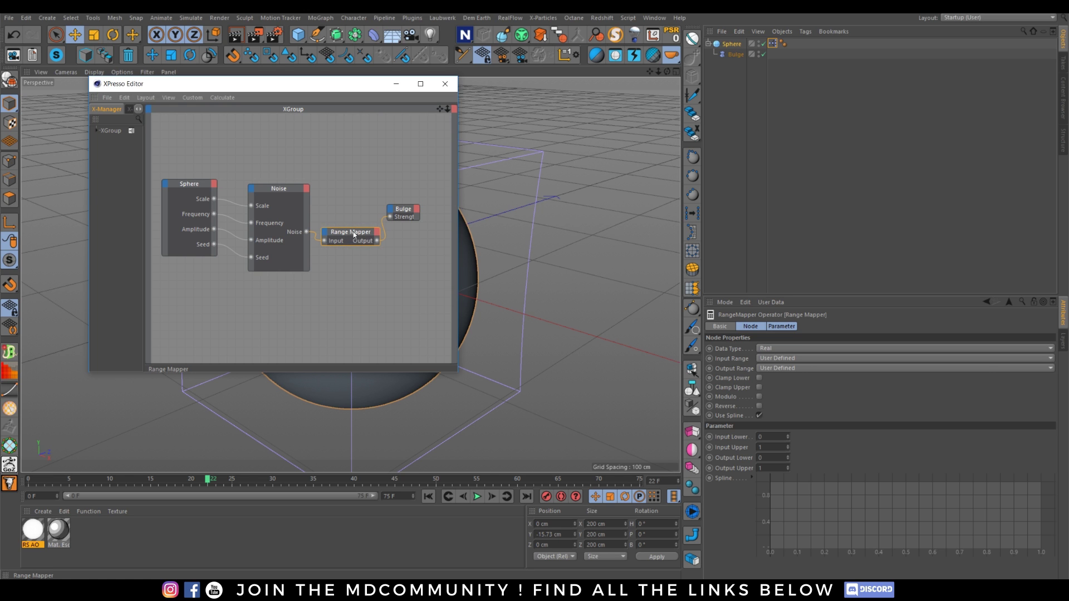
{"action": "left_click_drag", "start_coordinate": [400, 210], "coordinate": [360, 229]}
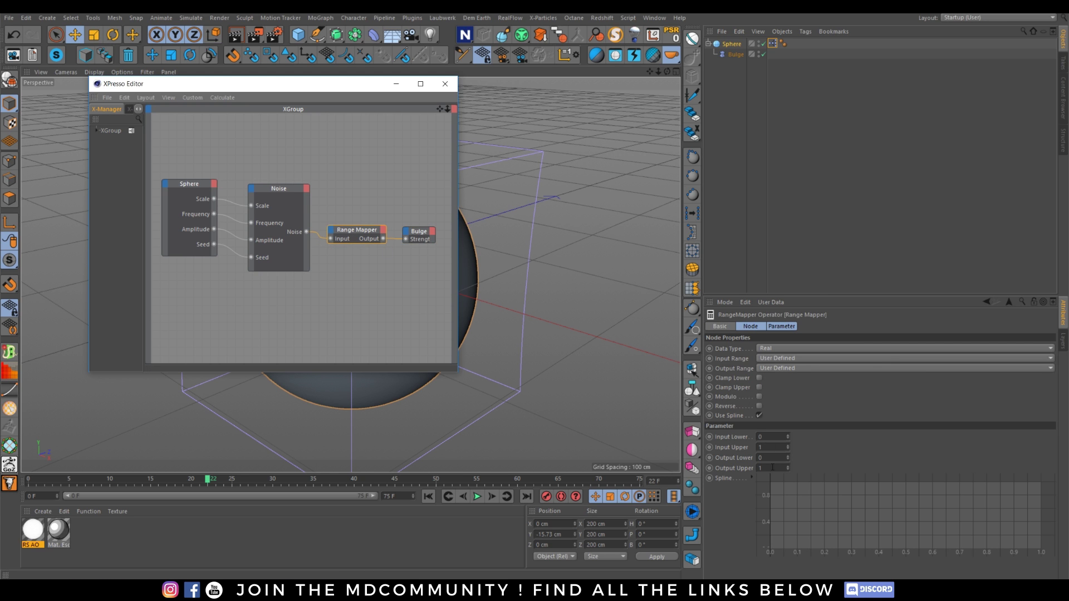
{"action": "left_click", "coordinate": [766, 447]}
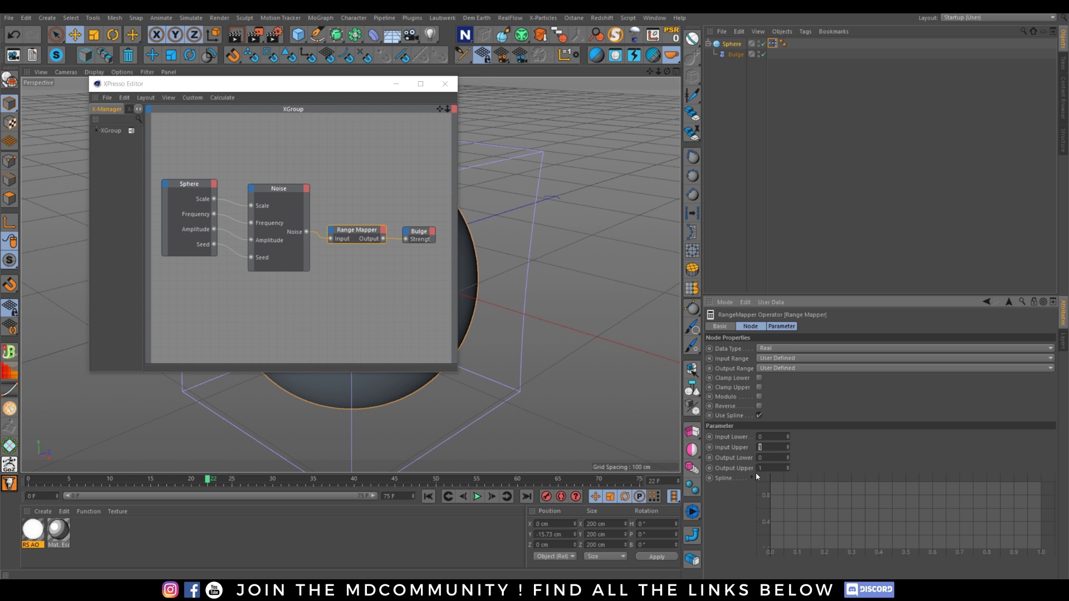
{"action": "left_click", "coordinate": [762, 468]}
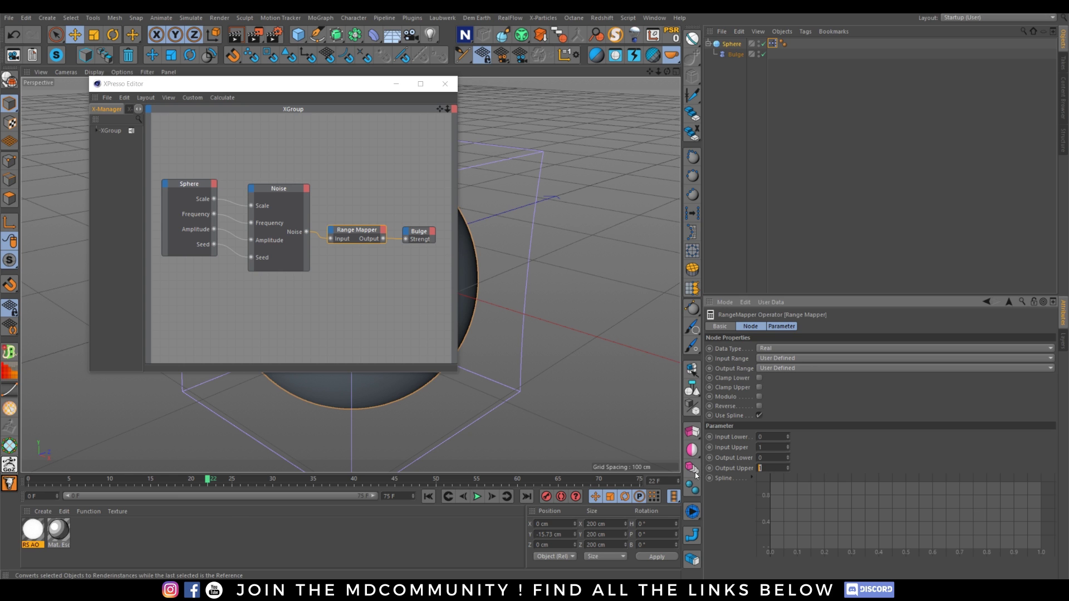
{"action": "key", "text": "Return"}
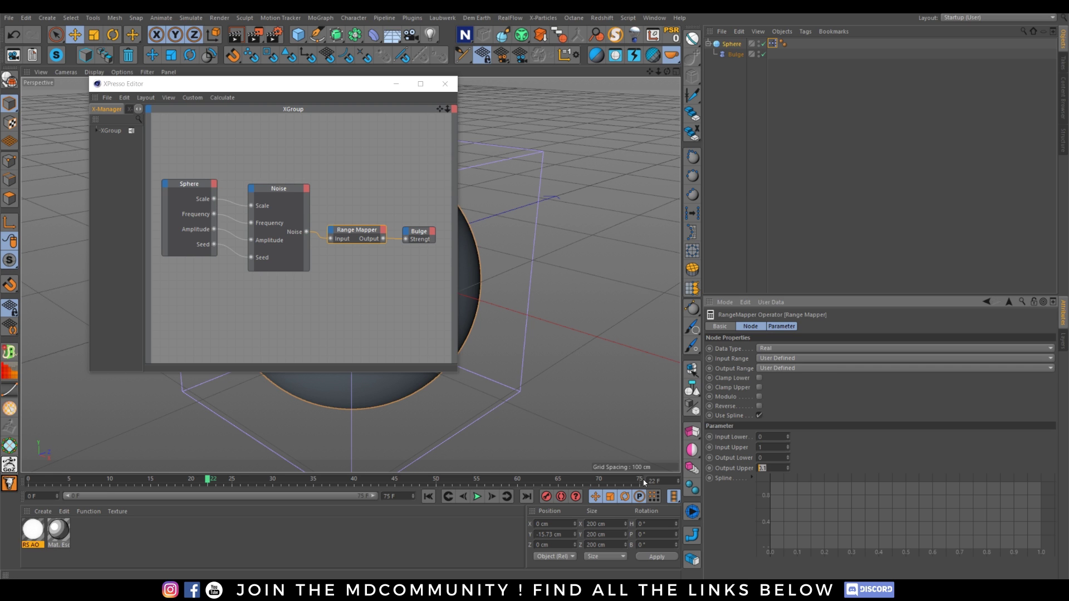
Try sphere Amplitude values of 23, 0.3, 3 and 4.
{"action": "left_click", "coordinate": [731, 43]}
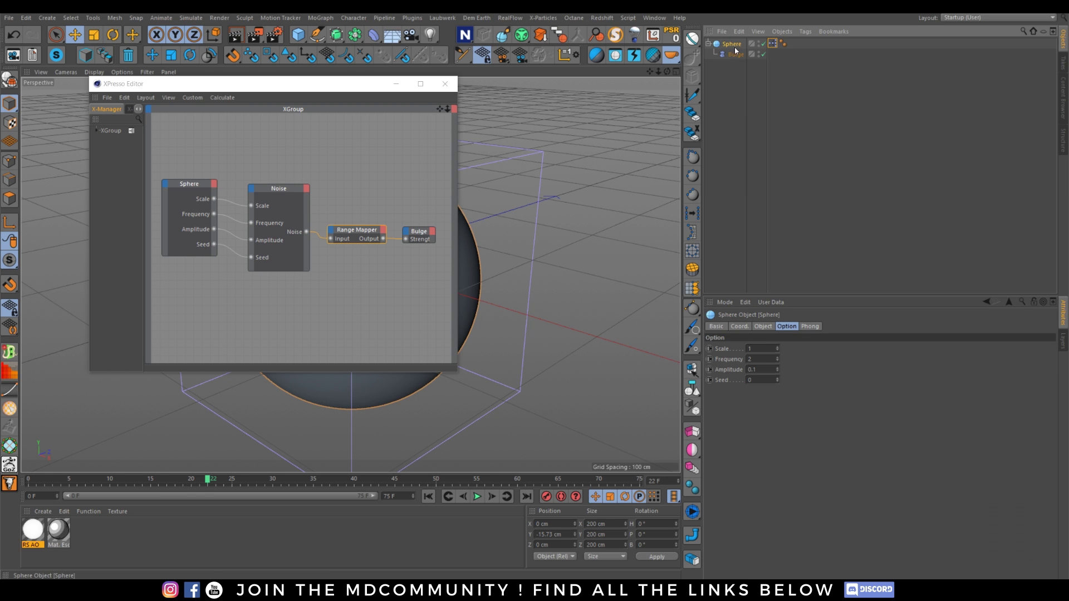
{"action": "left_click", "coordinate": [761, 369]}
{"action": "type", "text": "2"}
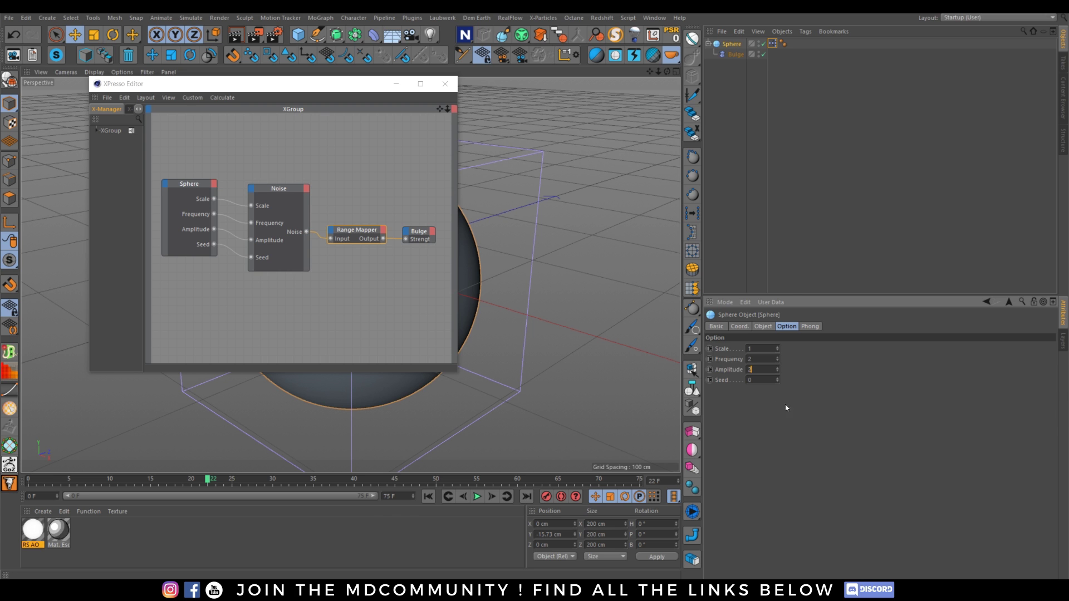
{"action": "type", "text": "3"}
{"action": "key", "text": "Return"}
{"action": "type", "text": "0.3"}
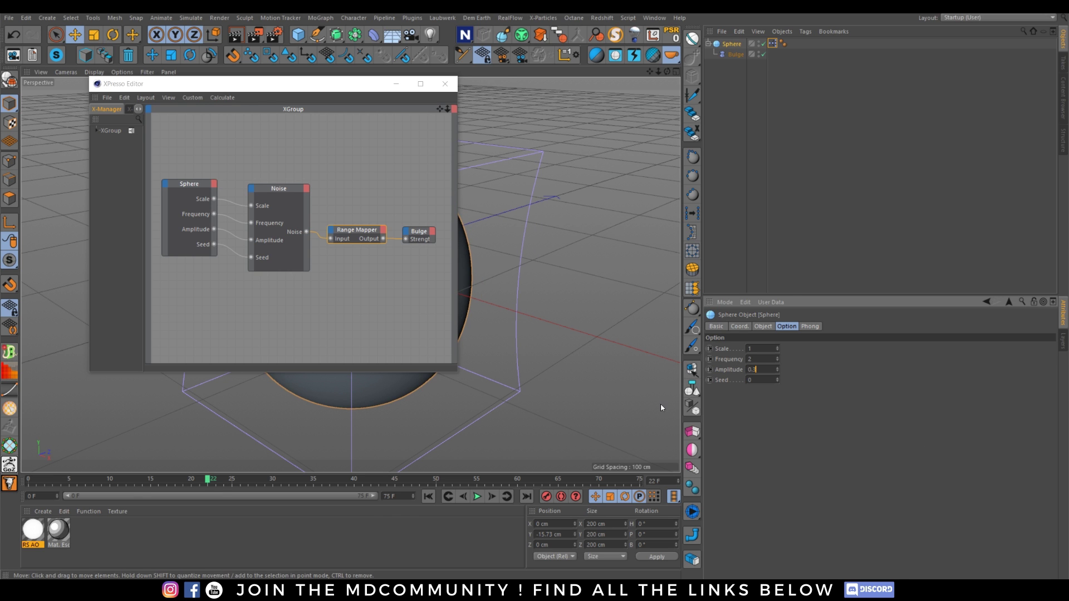
{"action": "key", "text": "Return"}
{"action": "double_click", "coordinate": [764, 366]}
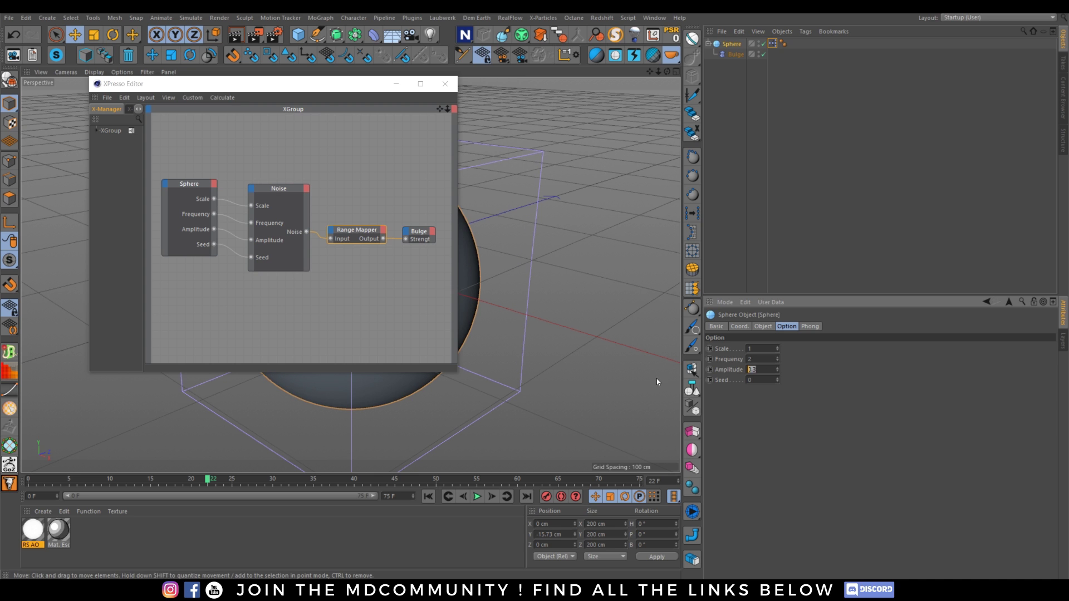
{"action": "type", "text": "3"}
{"action": "key", "text": "Tab"}
{"action": "double_click", "coordinate": [757, 370]}
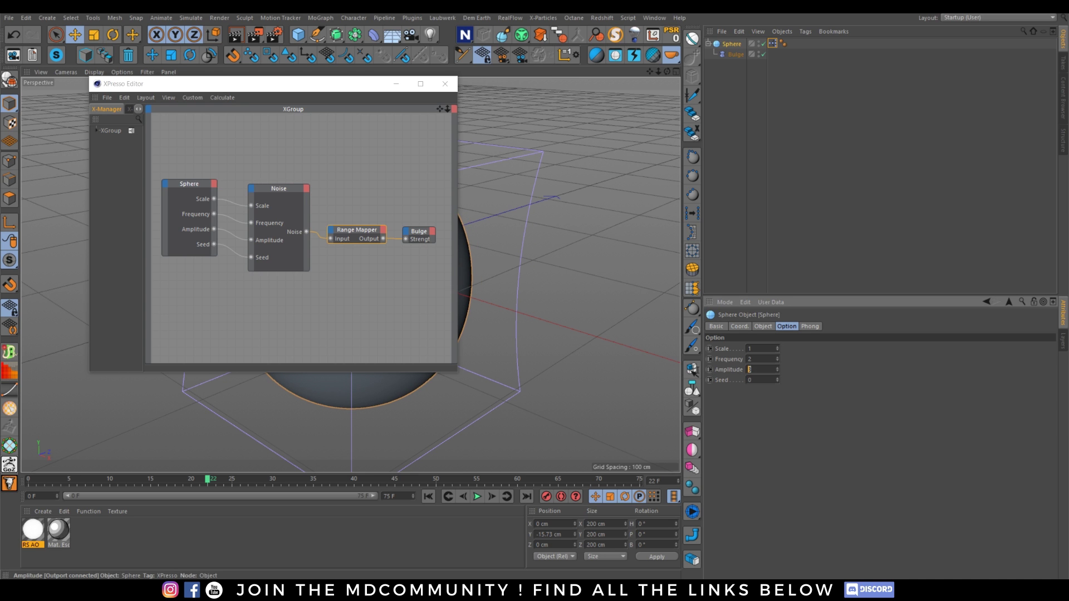
{"action": "type", "text": "4"}
{"action": "key", "text": "Return"}
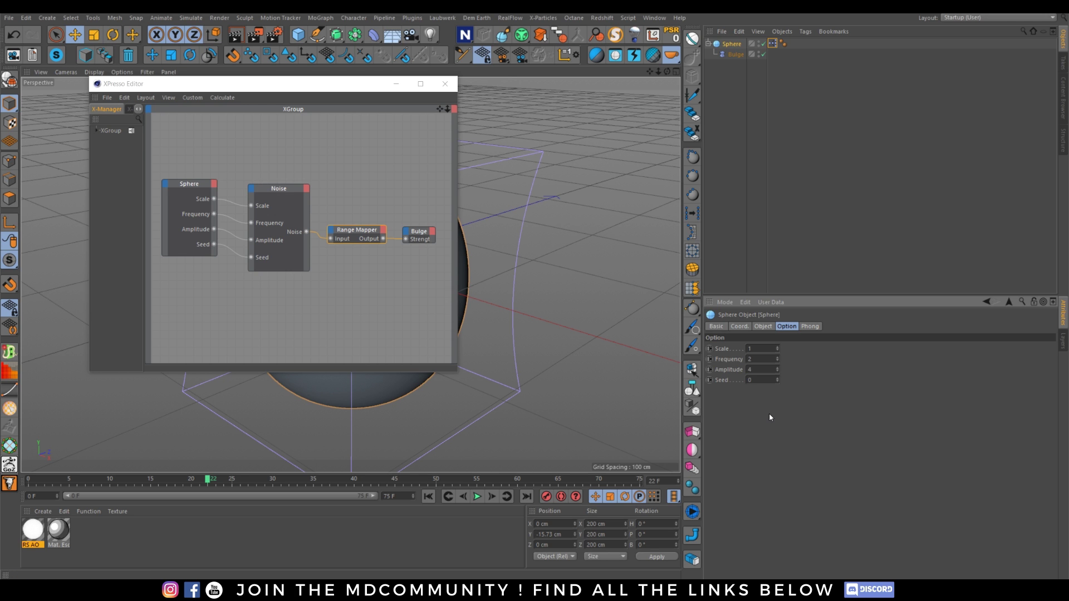
Try sphere Amplitude values of 1, 0.1 and 0.01.
{"action": "left_click", "coordinate": [761, 369]}
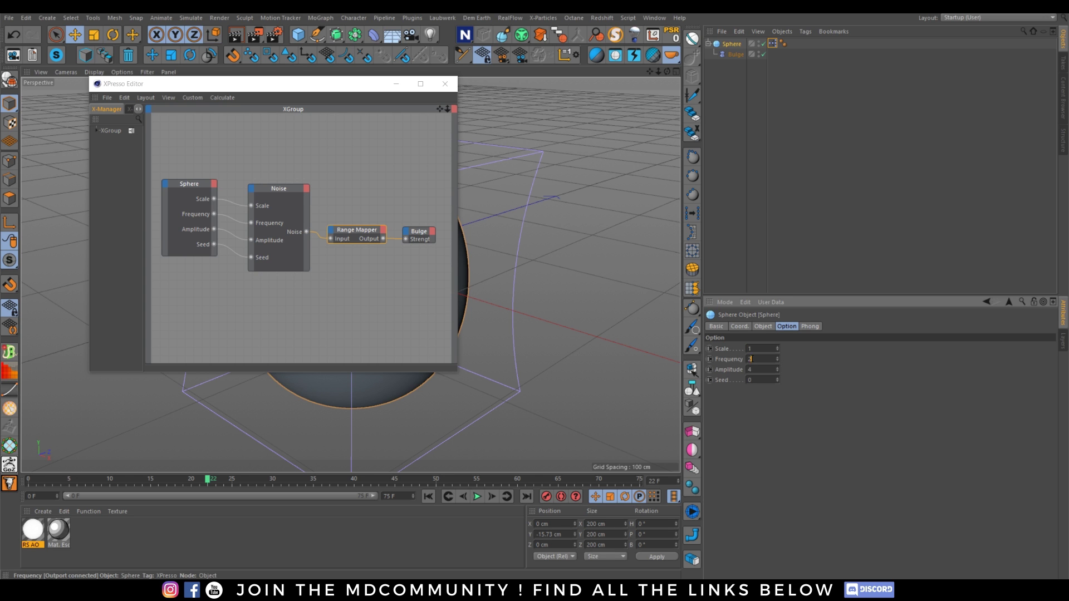
{"action": "type", "text": "1"}
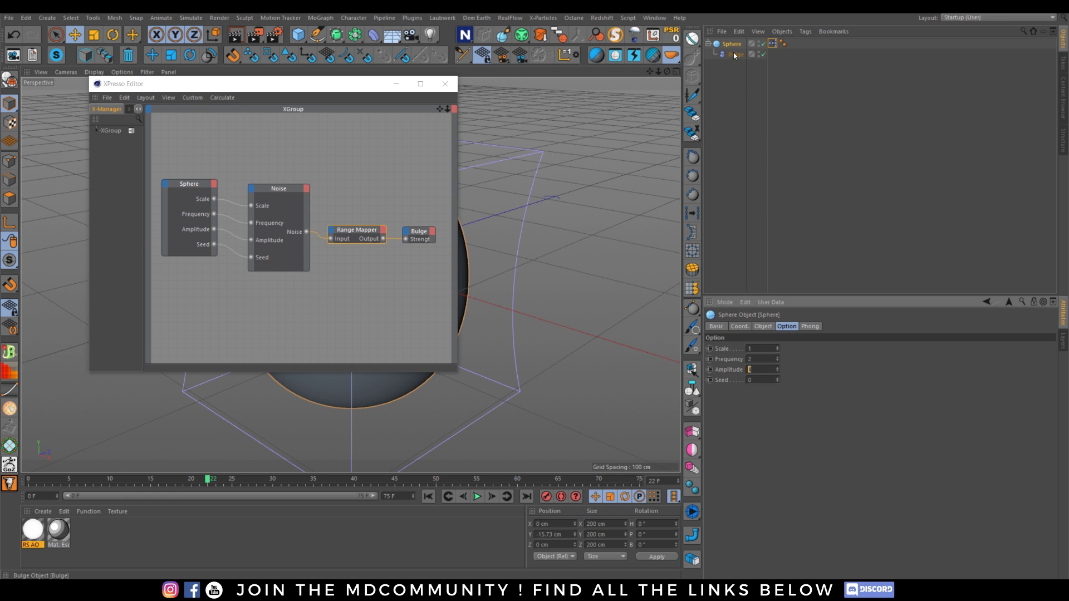
{"action": "left_click", "coordinate": [761, 348]}
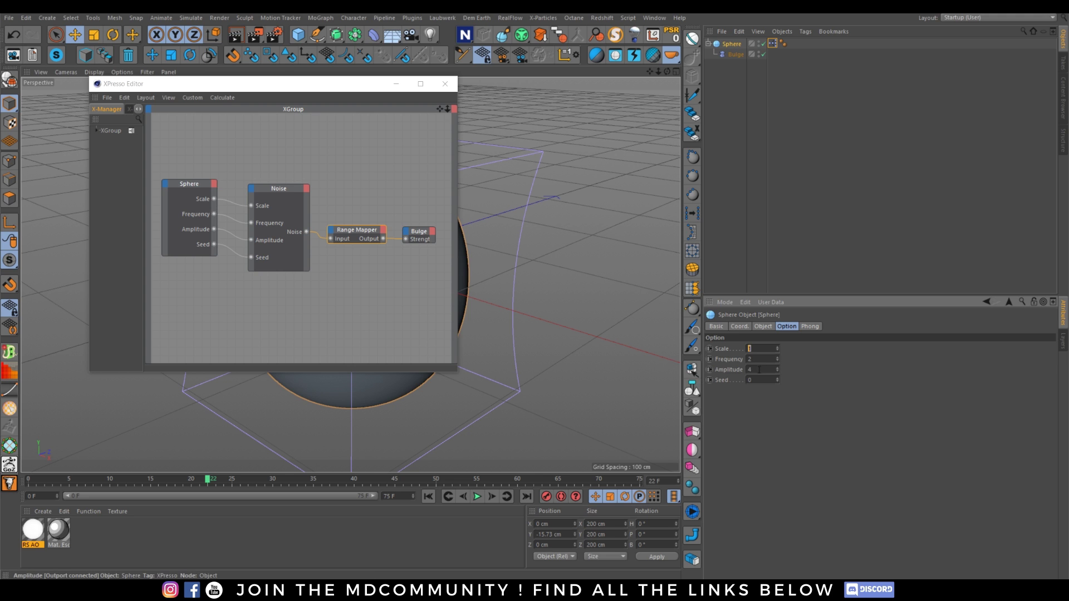
{"action": "type", "text": "0.1"}
{"action": "key", "text": "Return"}
{"action": "type", "text": "0.01"}
{"action": "key", "text": "Return"}
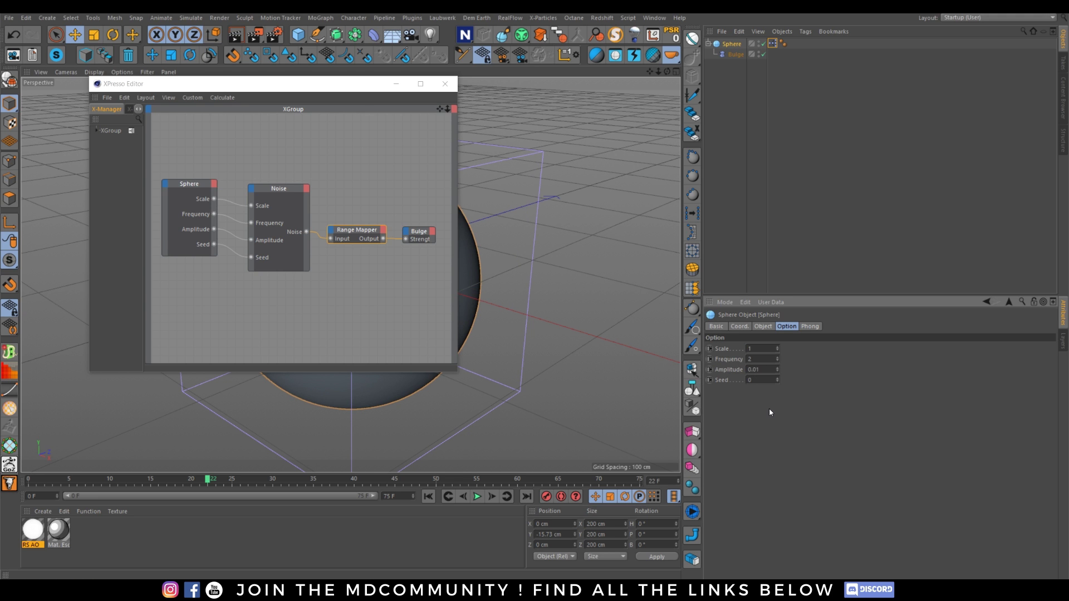
Test Frequency 10, then set Frequency and Amplitude both to 2 and close the XPresso graph.
{"action": "double_click", "coordinate": [761, 359]}
{"action": "type", "text": "100"}
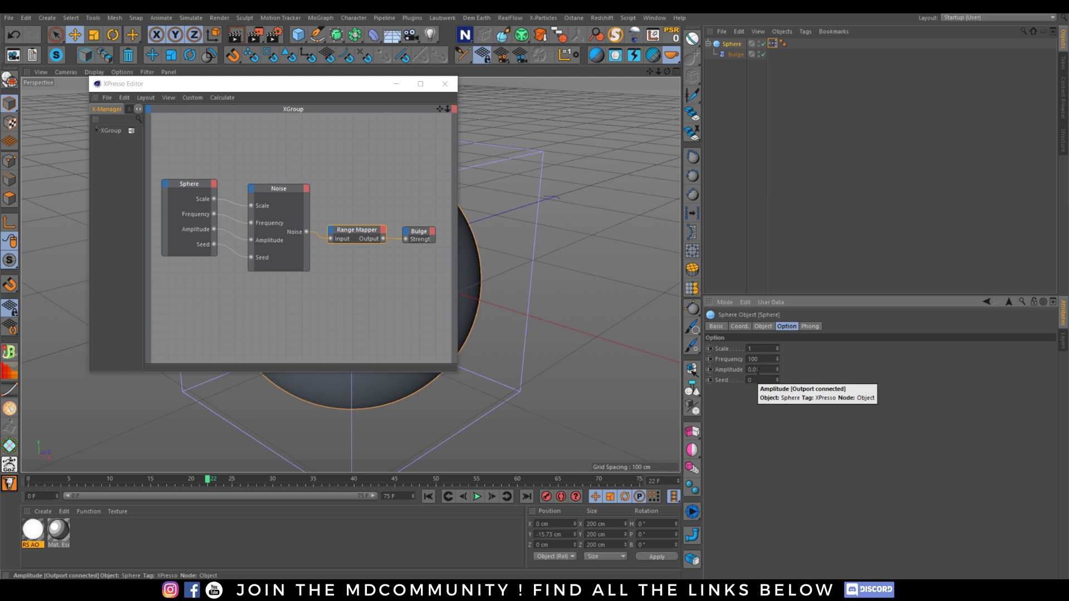
{"action": "key", "text": "Tab"}
{"action": "type", "text": "2"}
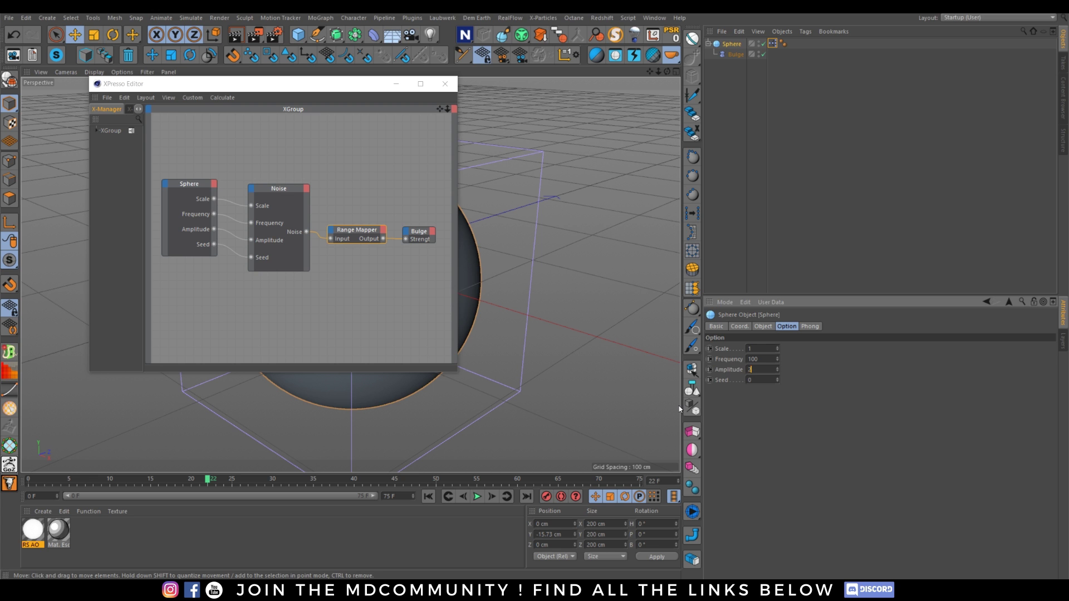
{"action": "key", "text": "shift+Tab"}
{"action": "type", "text": "2"}
{"action": "key", "text": "Return"}
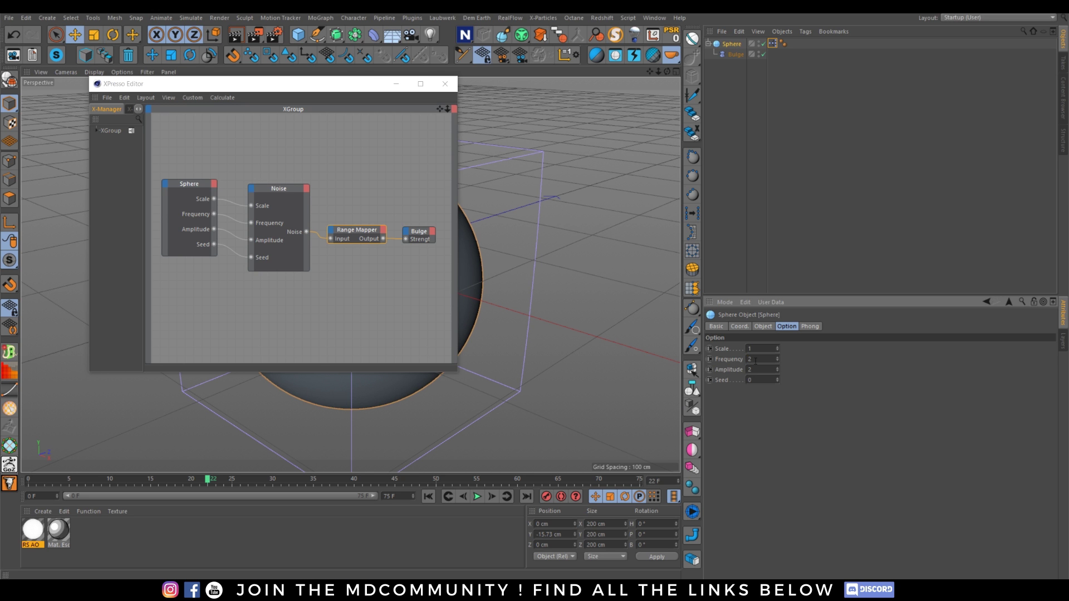
{"action": "left_click", "coordinate": [445, 84]}
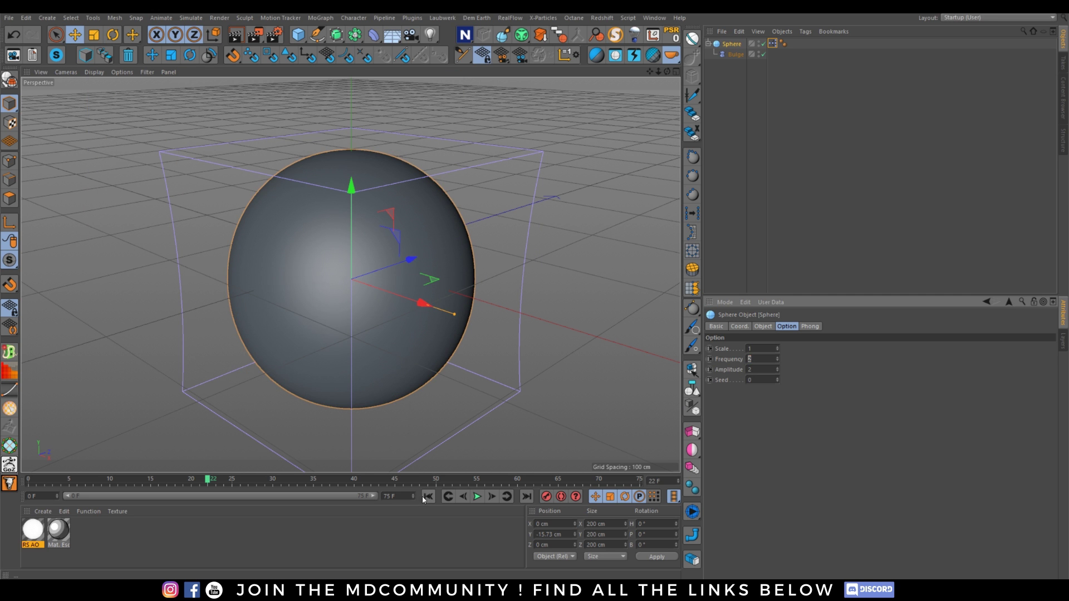
Play and stop the animation to preview the bulging sphere.
{"action": "left_click", "coordinate": [477, 495]}
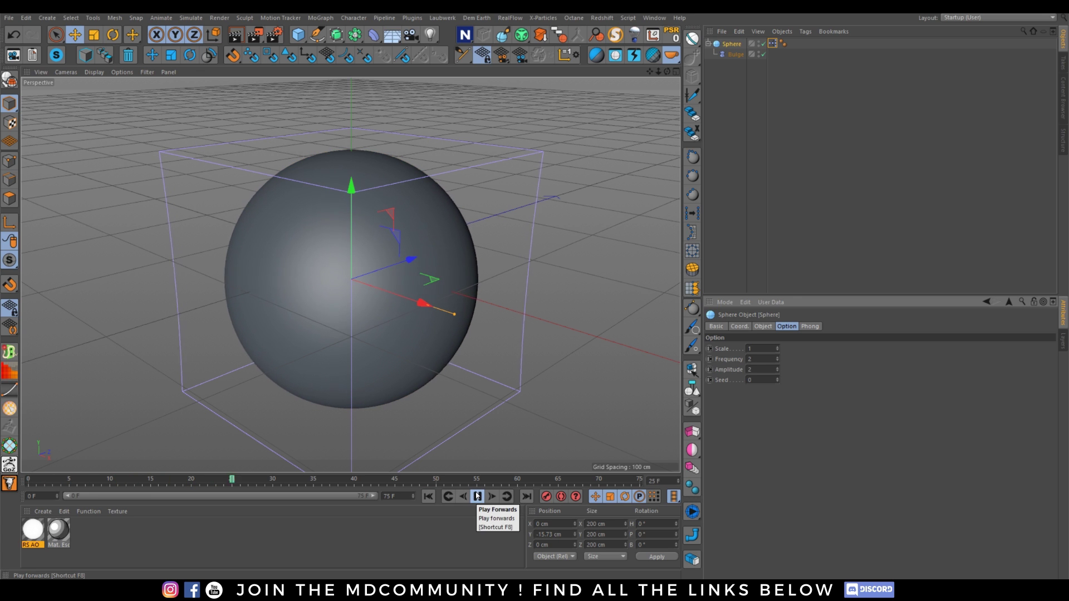
{"action": "left_click", "coordinate": [392, 352]}
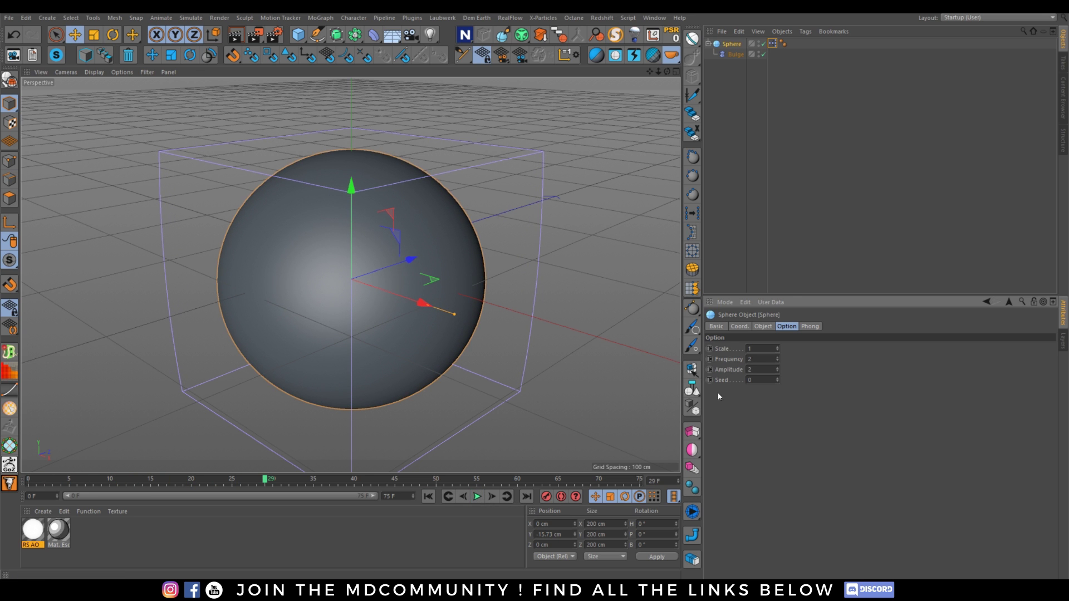
{"action": "left_click", "coordinate": [736, 45]}
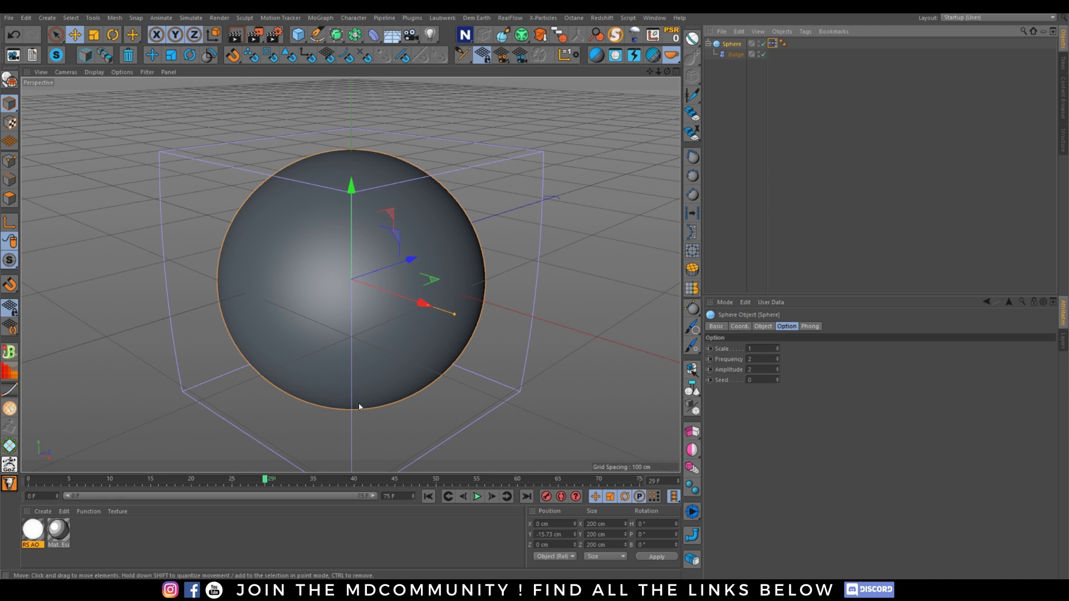
Delete both materials from the scene and reopen the sphere's XPresso graph.
{"action": "key", "text": "ctrl+a"}
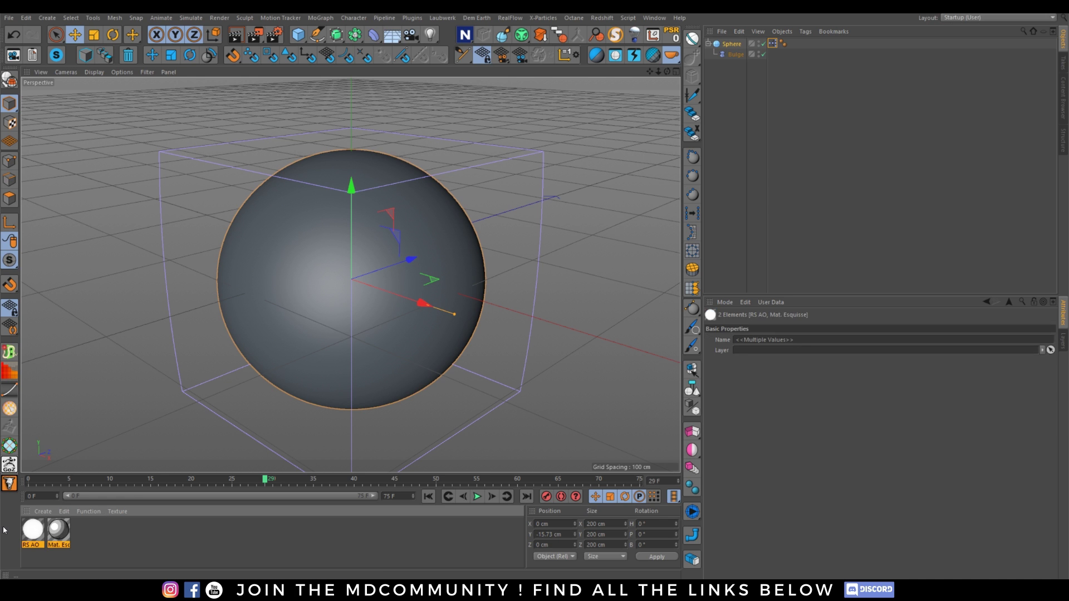
{"action": "key", "text": "Delete"}
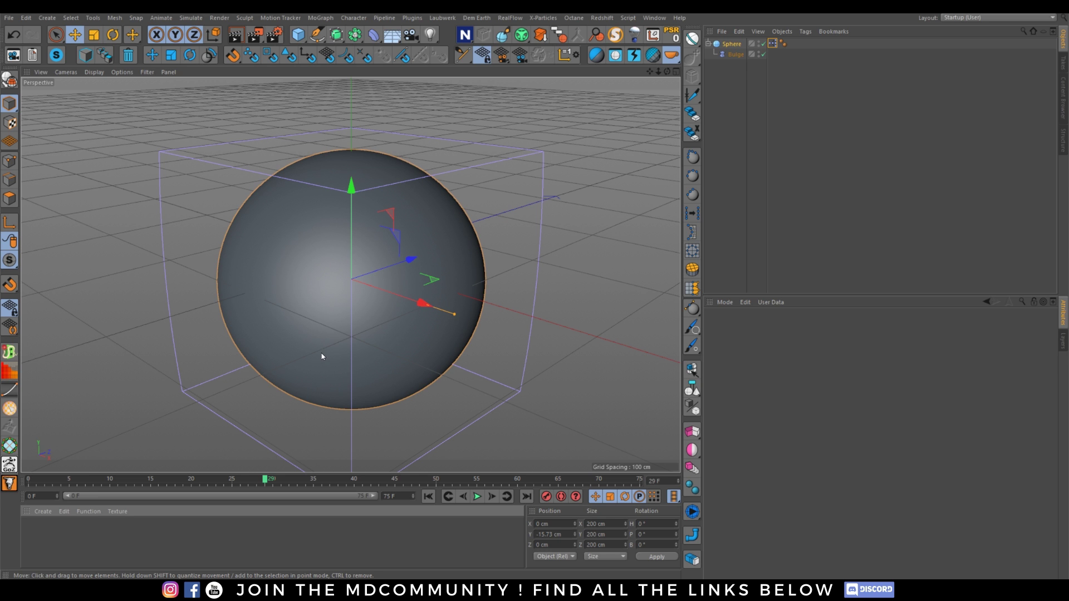
{"action": "left_click", "coordinate": [731, 55], "text": "ctrl"}
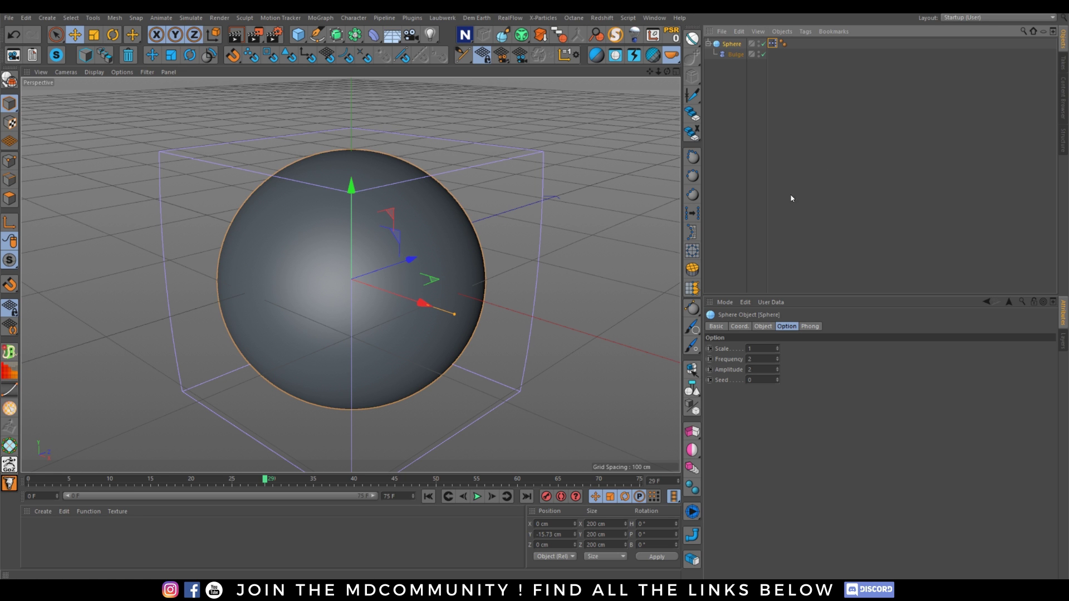
{"action": "double_click", "coordinate": [772, 43]}
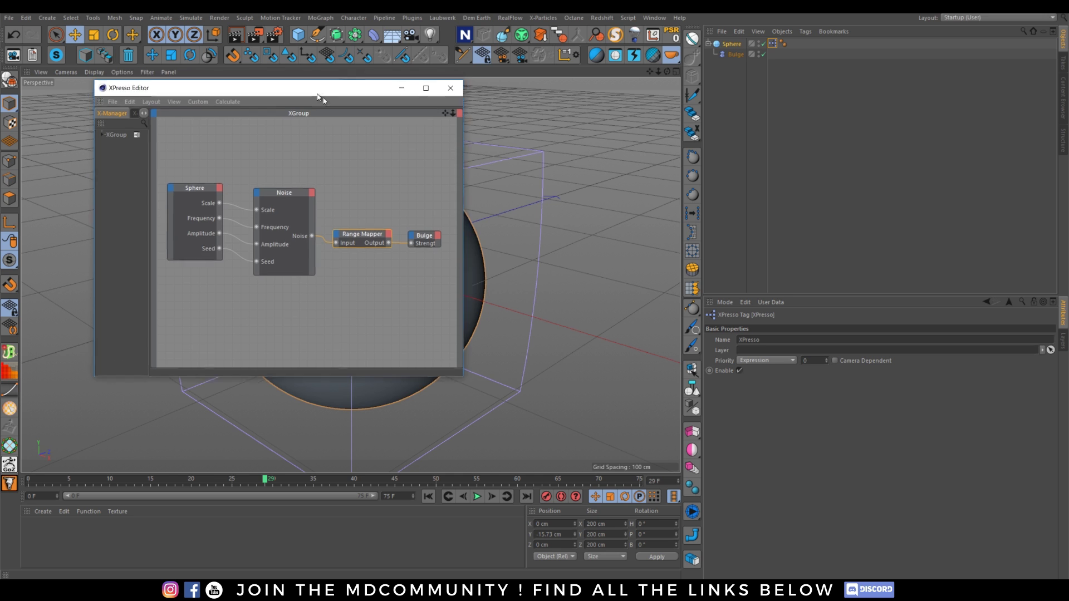
Add an Object Index node to the XPresso graph, then delete it as unwanted.
{"action": "left_click_drag", "start_coordinate": [322, 85], "coordinate": [431, 90]}
{"action": "right_click", "coordinate": [386, 313]}
{"action": "mouse_move", "coordinate": [414, 321]}
{"action": "mouse_move", "coordinate": [463, 321]}
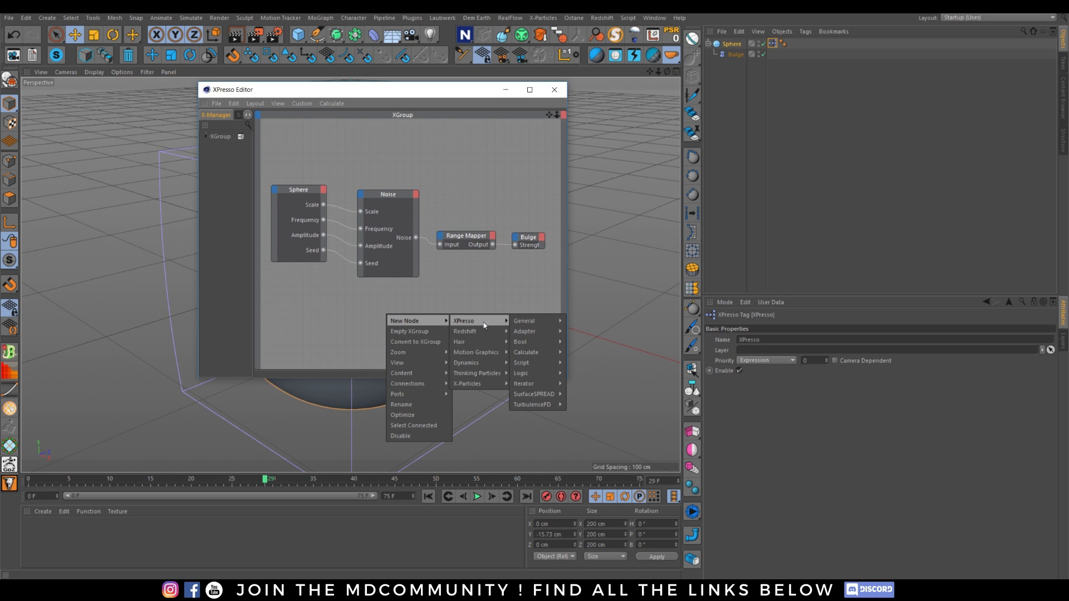
{"action": "mouse_move", "coordinate": [523, 321]}
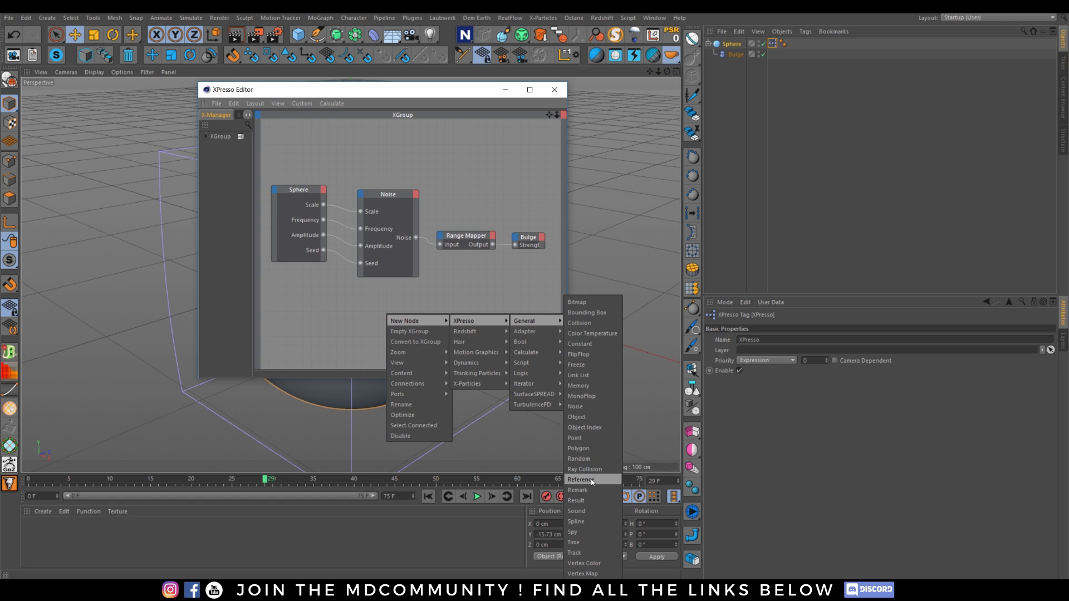
{"action": "left_click", "coordinate": [586, 428]}
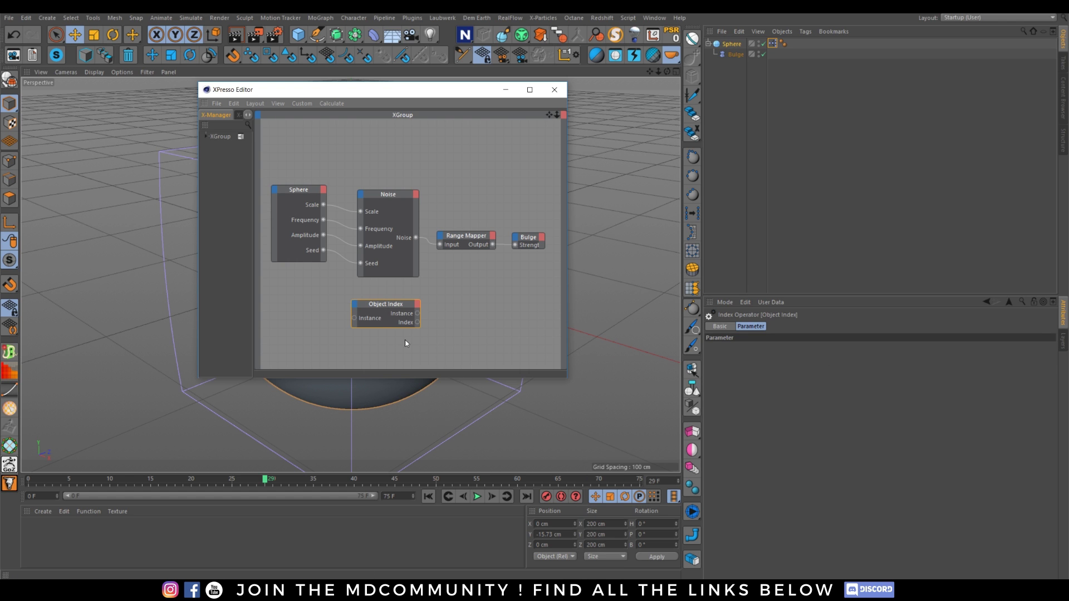
{"action": "left_click", "coordinate": [429, 302]}
{"action": "left_click", "coordinate": [378, 304]}
{"action": "key", "text": "Delete"}
Add a Link List node below the Noise node and create a new material, Mat.
{"action": "right_click", "coordinate": [396, 309]}
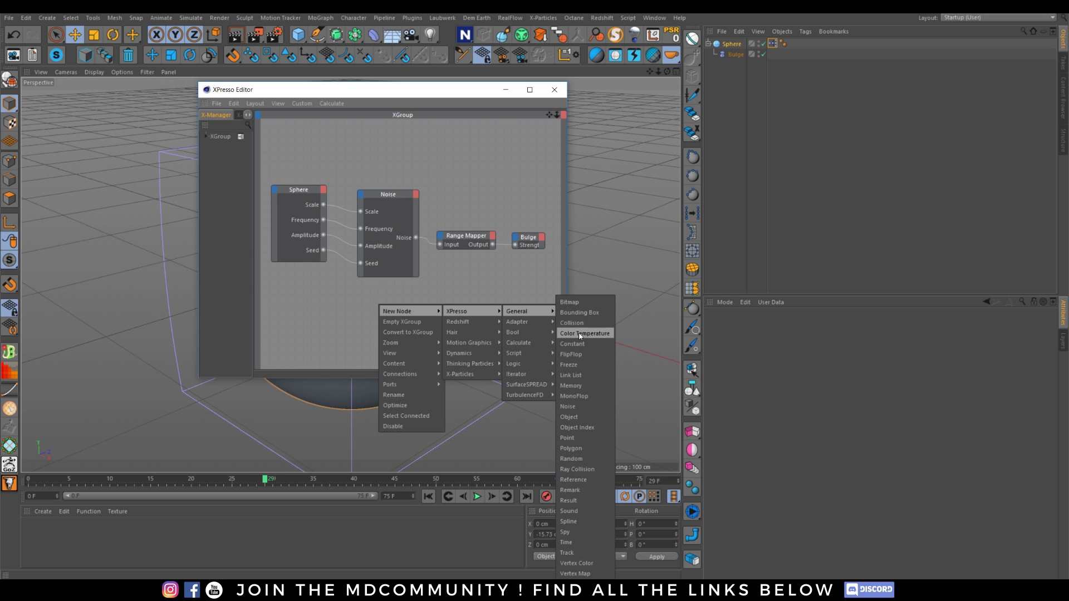
{"action": "left_click", "coordinate": [576, 375]}
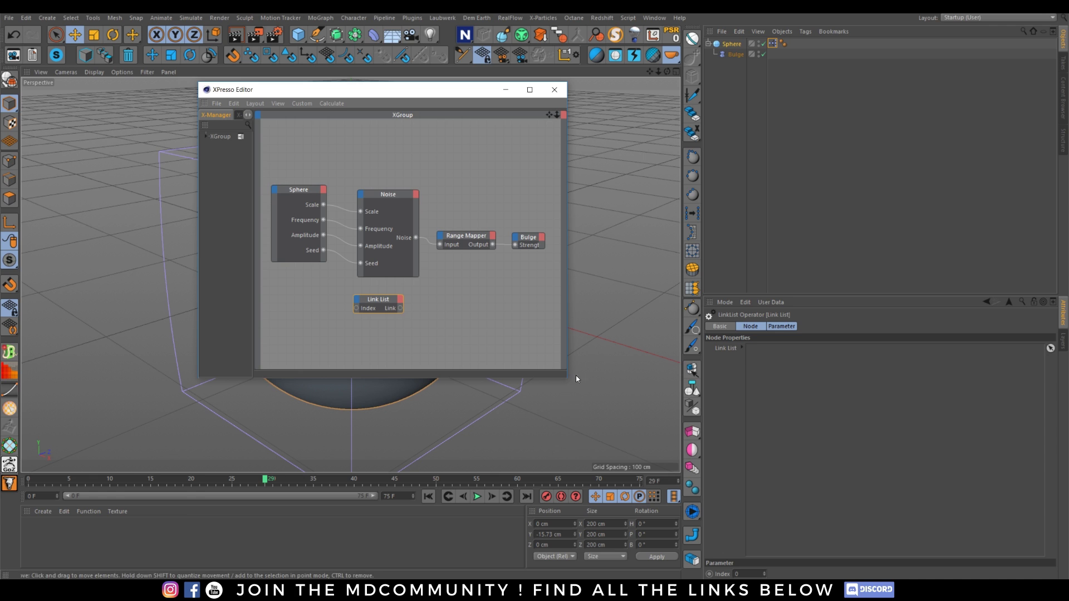
{"action": "left_click_drag", "start_coordinate": [388, 306], "coordinate": [383, 313]}
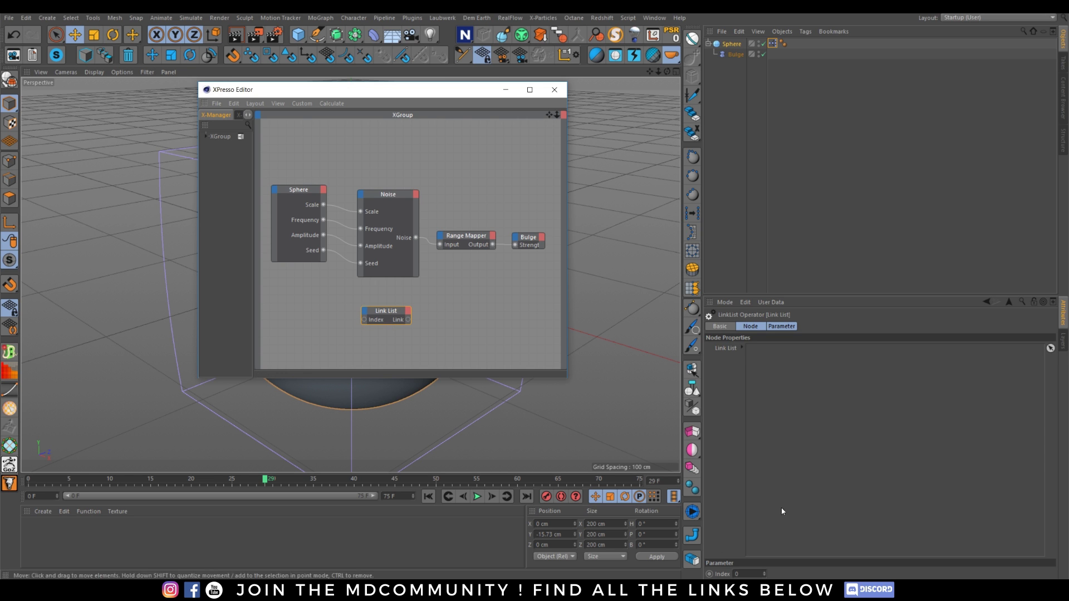
{"action": "left_click", "coordinate": [765, 573]}
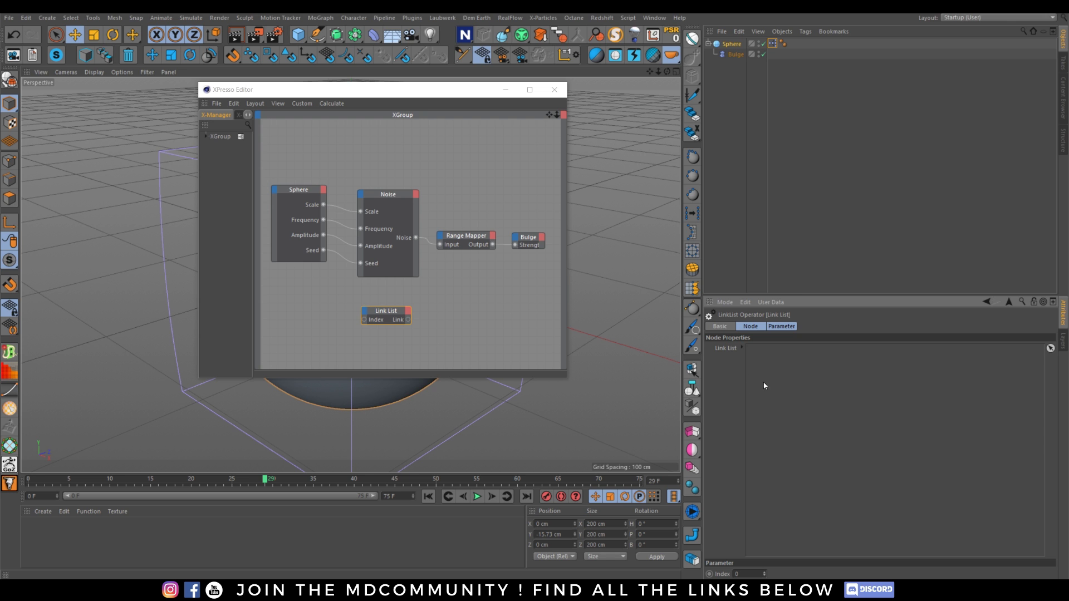
{"action": "left_click_drag", "start_coordinate": [383, 312], "coordinate": [389, 307]}
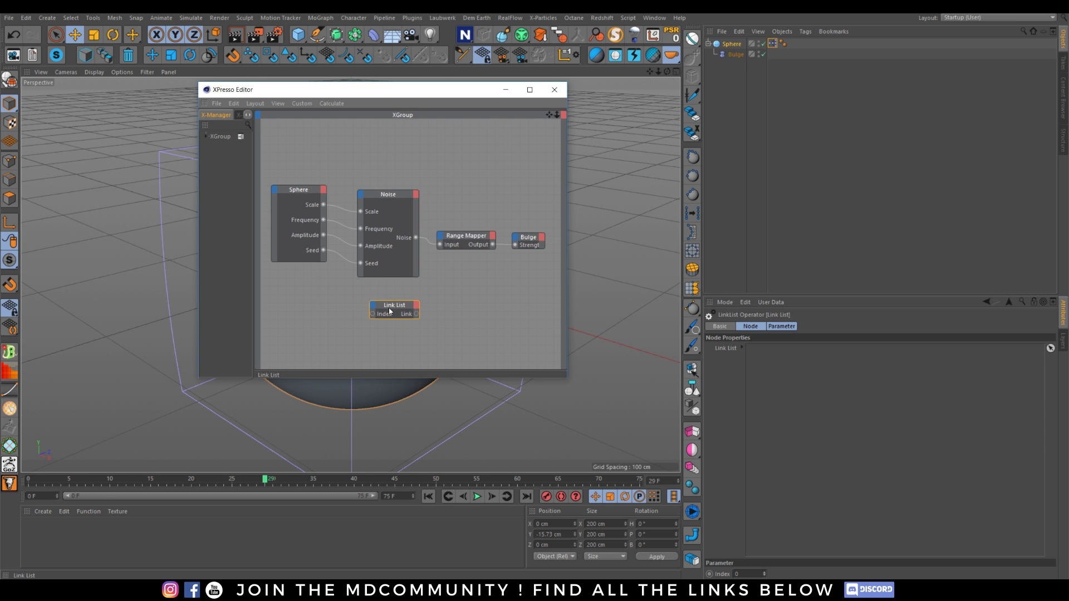
{"action": "double_click", "coordinate": [24, 546]}
Duplicate Mat twice, making Mat.1 grey and Mat.2 nearly black.
{"action": "double_click", "coordinate": [33, 530]}
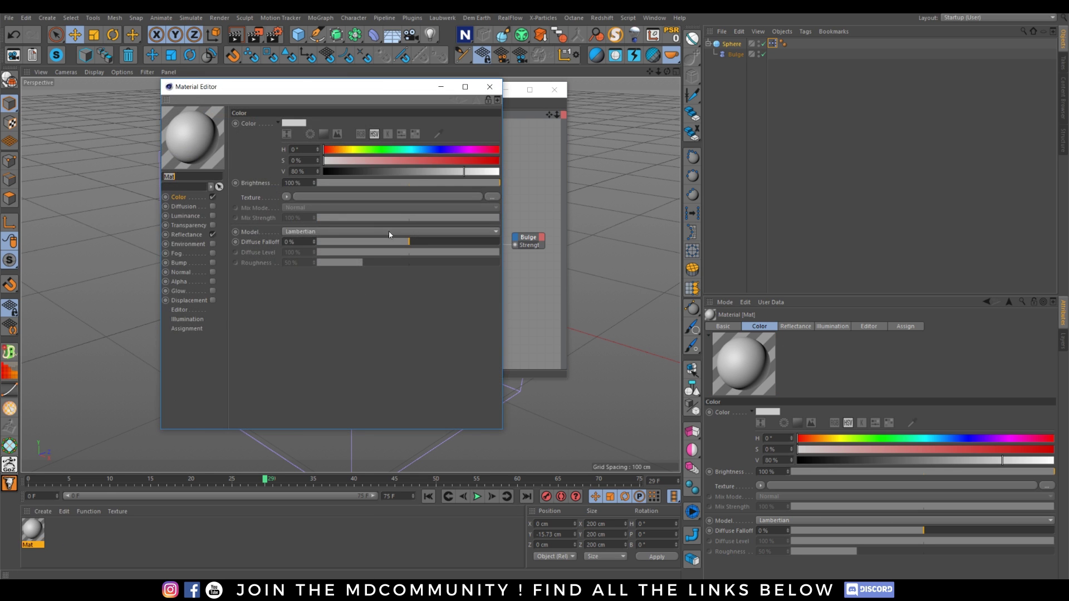
{"action": "left_click", "coordinate": [489, 86]}
{"action": "left_click_drag", "start_coordinate": [48, 520], "coordinate": [58, 535], "text": "ctrl"}
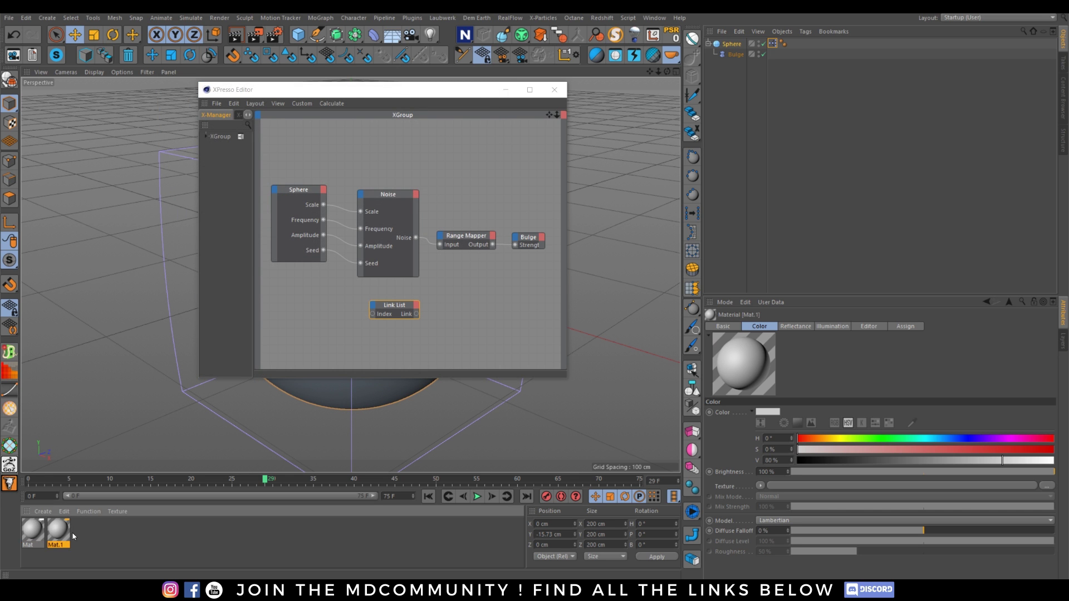
{"action": "double_click", "coordinate": [53, 536]}
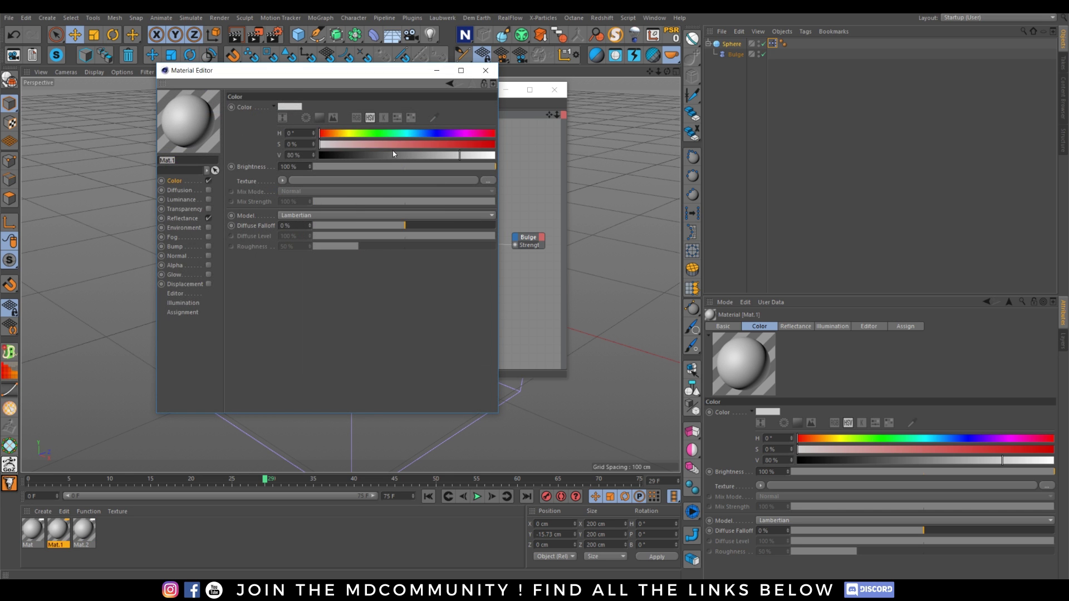
{"action": "left_click", "coordinate": [388, 155]}
{"action": "left_click", "coordinate": [485, 72]}
{"action": "double_click", "coordinate": [83, 532]}
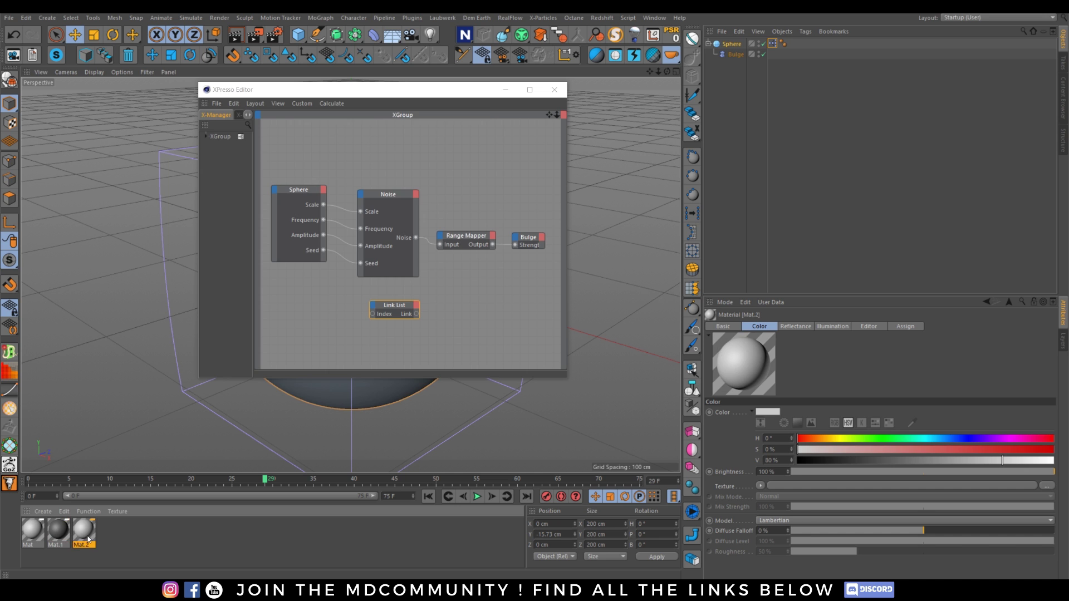
{"action": "left_click", "coordinate": [347, 156]}
{"action": "left_click_drag", "start_coordinate": [347, 155], "coordinate": [334, 156]}
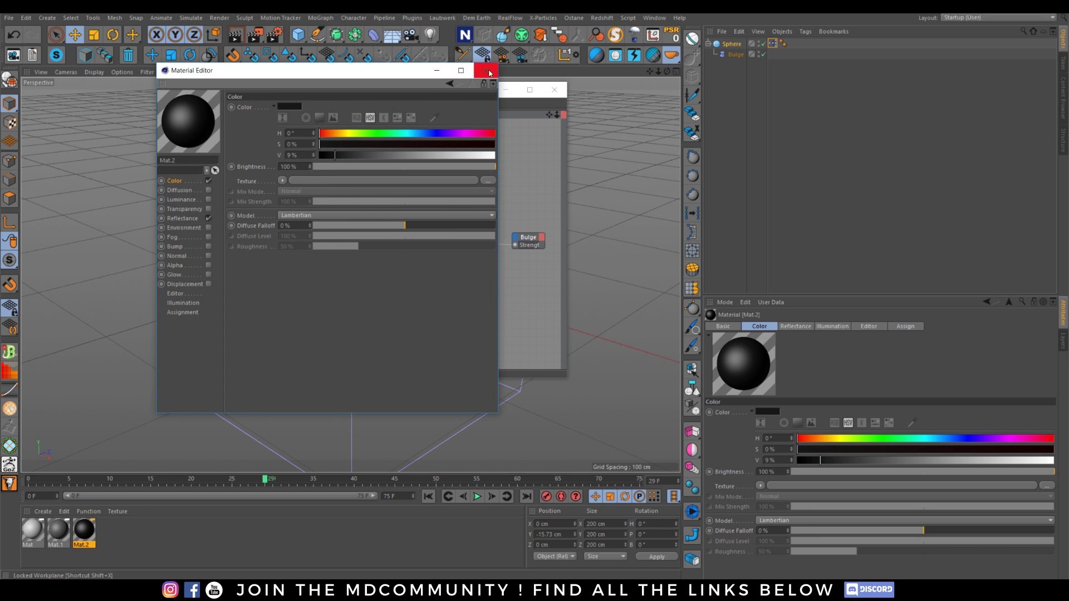
{"action": "left_click", "coordinate": [484, 71]}
Load Mat, Mat.1 and Mat.2 into the Link List node's list.
{"action": "left_click", "coordinate": [382, 311]}
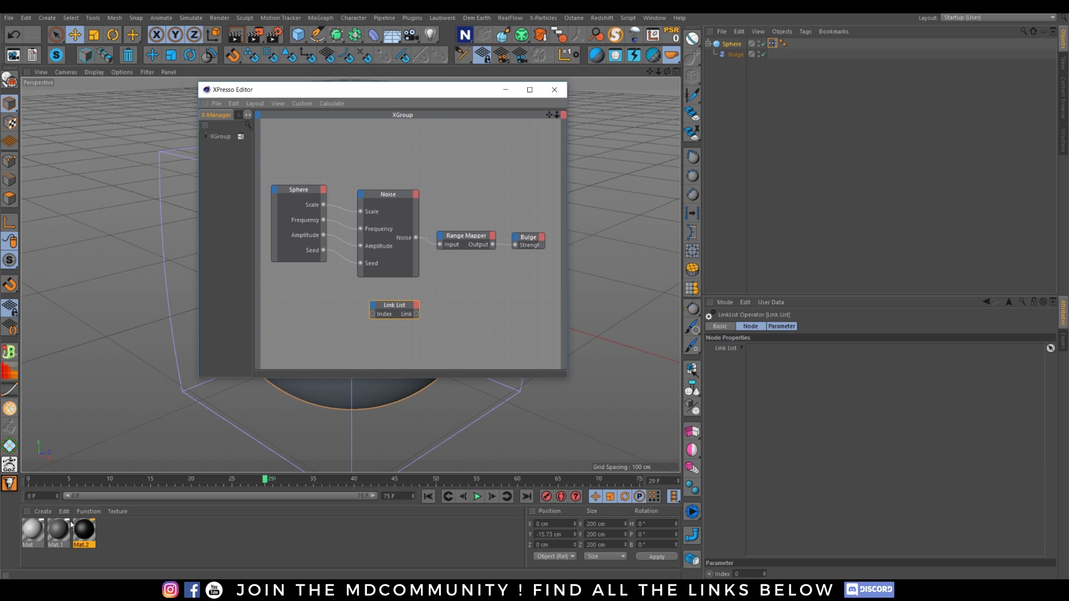
{"action": "left_click_drag", "start_coordinate": [35, 532], "coordinate": [775, 387]}
{"action": "left_click_drag", "start_coordinate": [91, 535], "coordinate": [797, 415]}
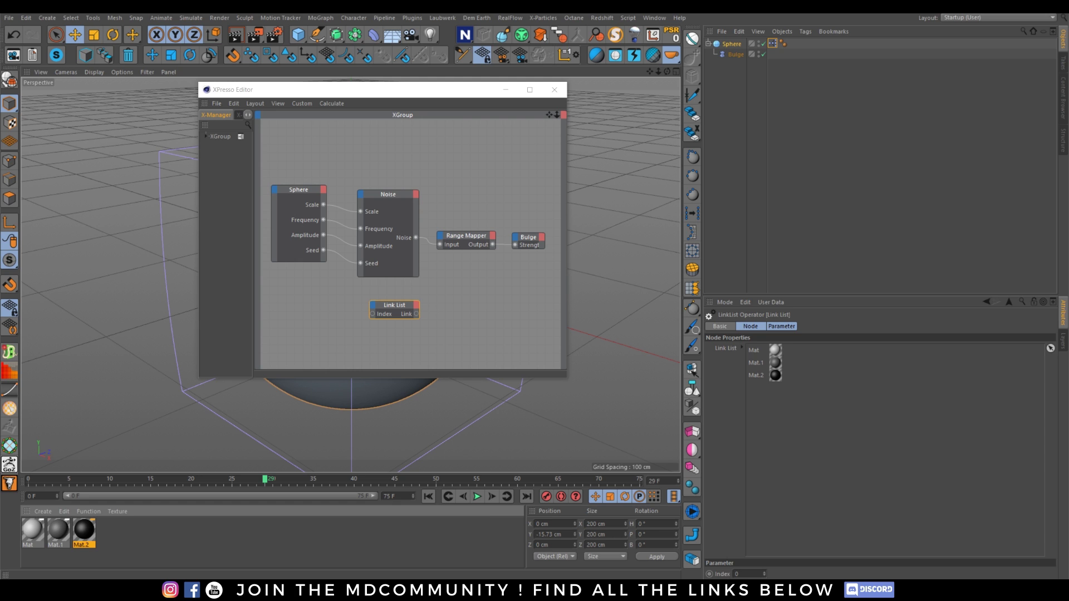
{"action": "left_click", "coordinate": [755, 351]}
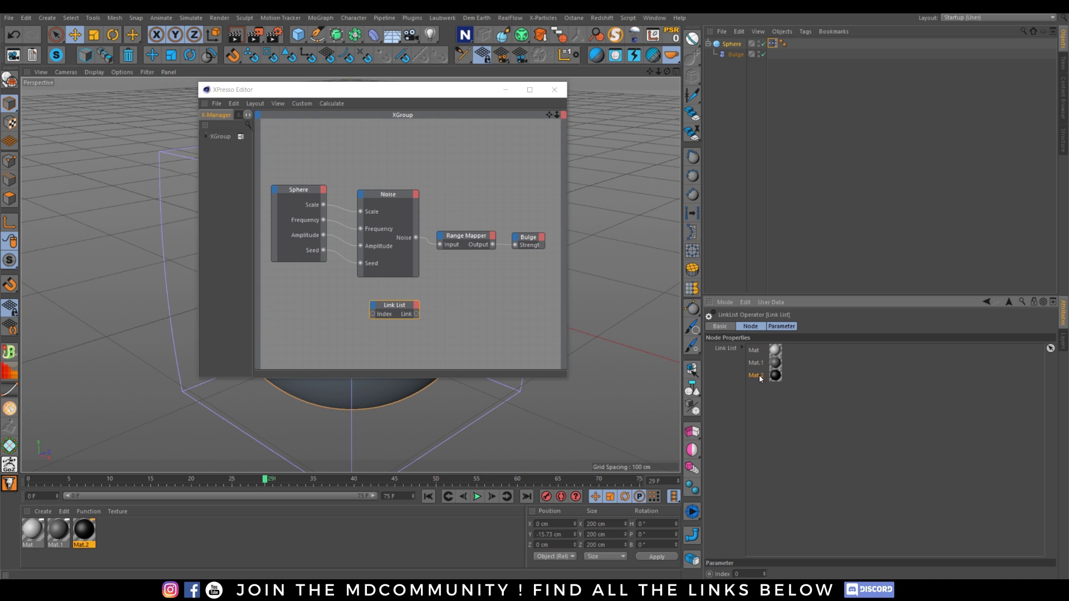
{"action": "left_click", "coordinate": [455, 316]}
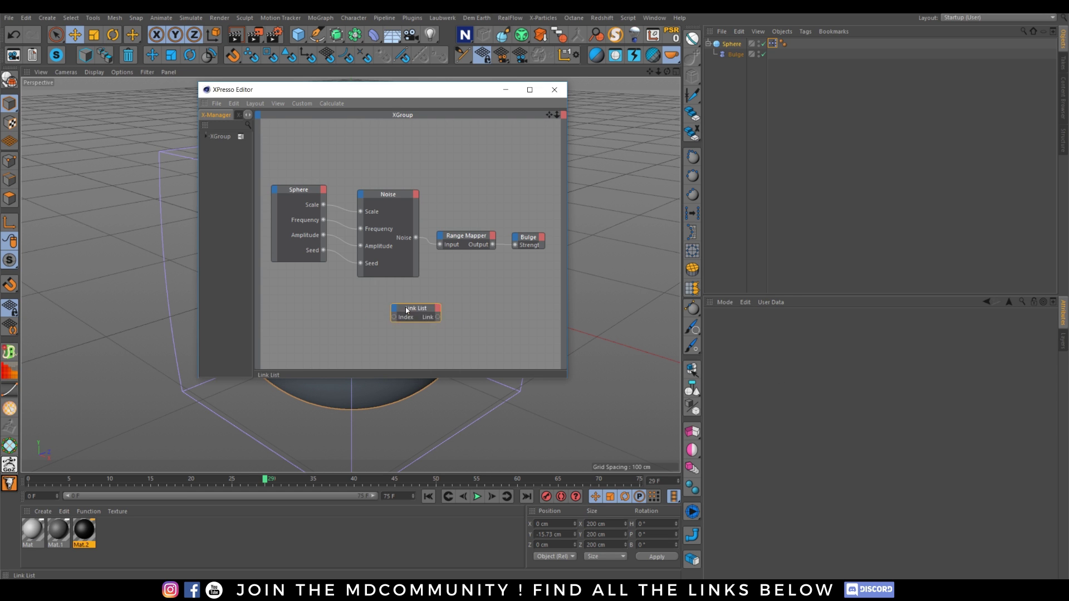
{"action": "left_click_drag", "start_coordinate": [372, 307], "coordinate": [371, 308]}
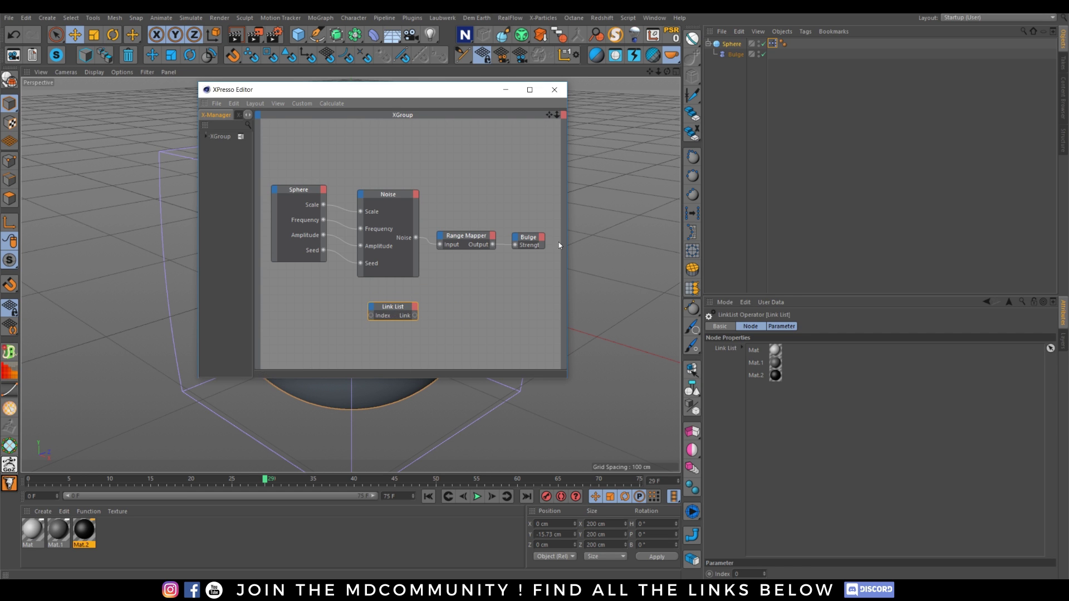
Open the Sphere's Manage User Data dialog and add a new entry to the Options group.
{"action": "left_click", "coordinate": [731, 44]}
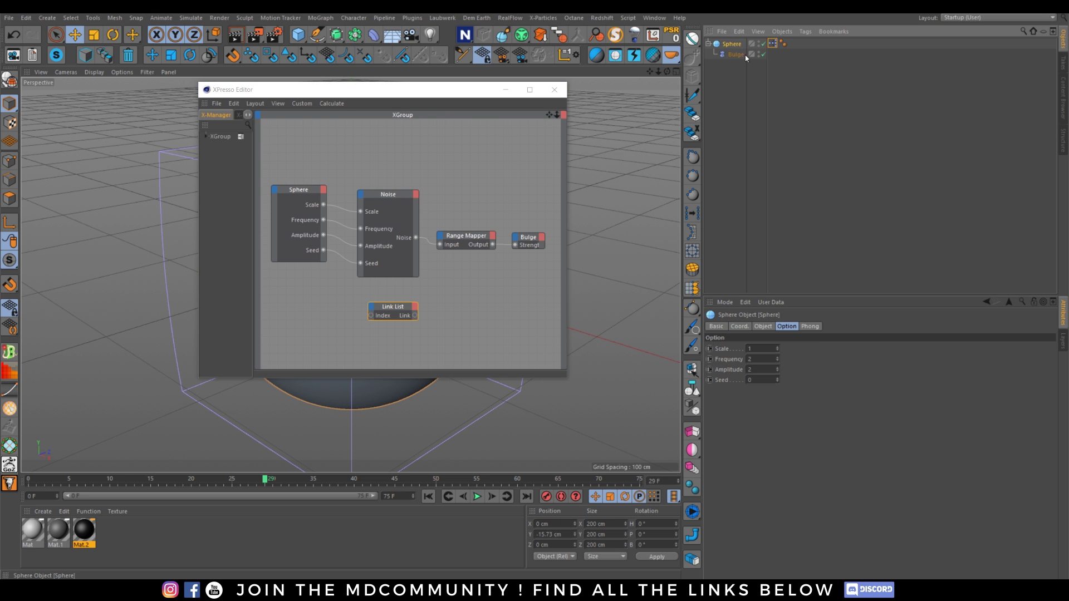
{"action": "left_click", "coordinate": [770, 302]}
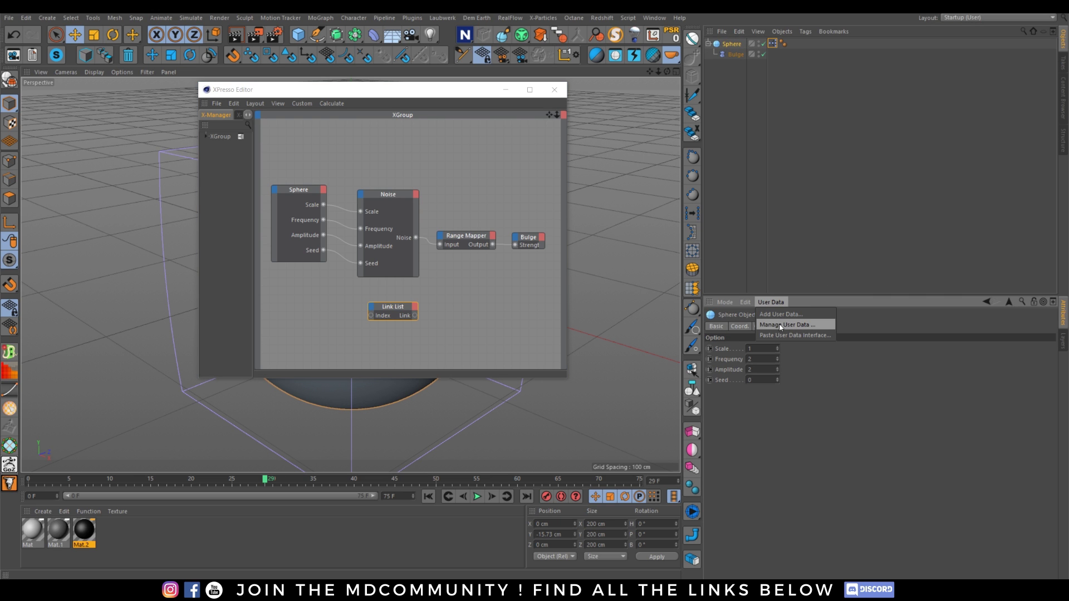
{"action": "left_click", "coordinate": [774, 325]}
{"action": "left_click_drag", "start_coordinate": [659, 175], "coordinate": [308, 104]}
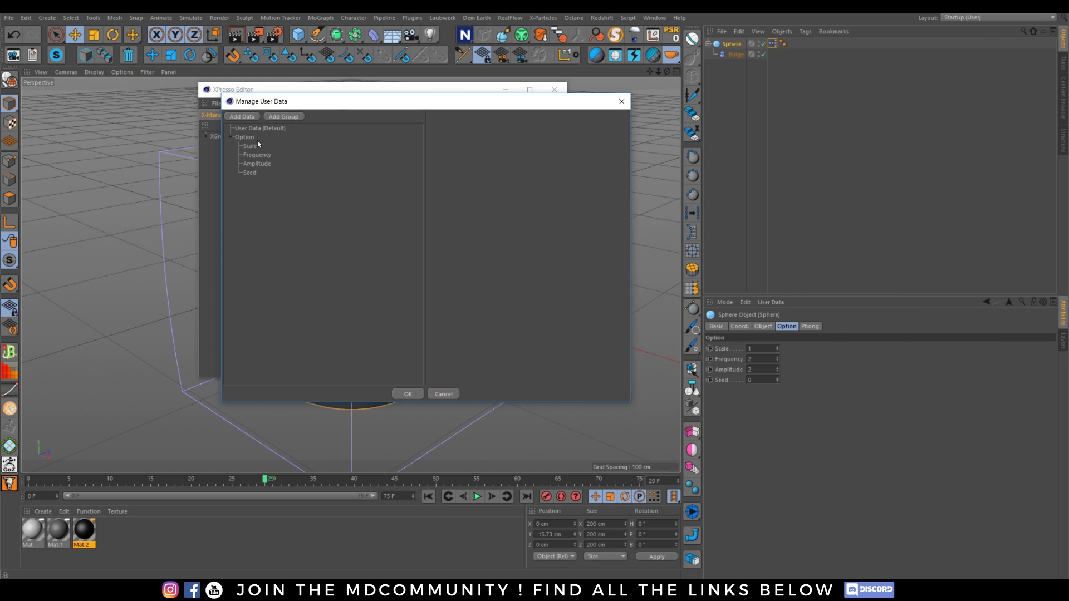
{"action": "left_click", "coordinate": [243, 137]}
{"action": "left_click", "coordinate": [252, 118]}
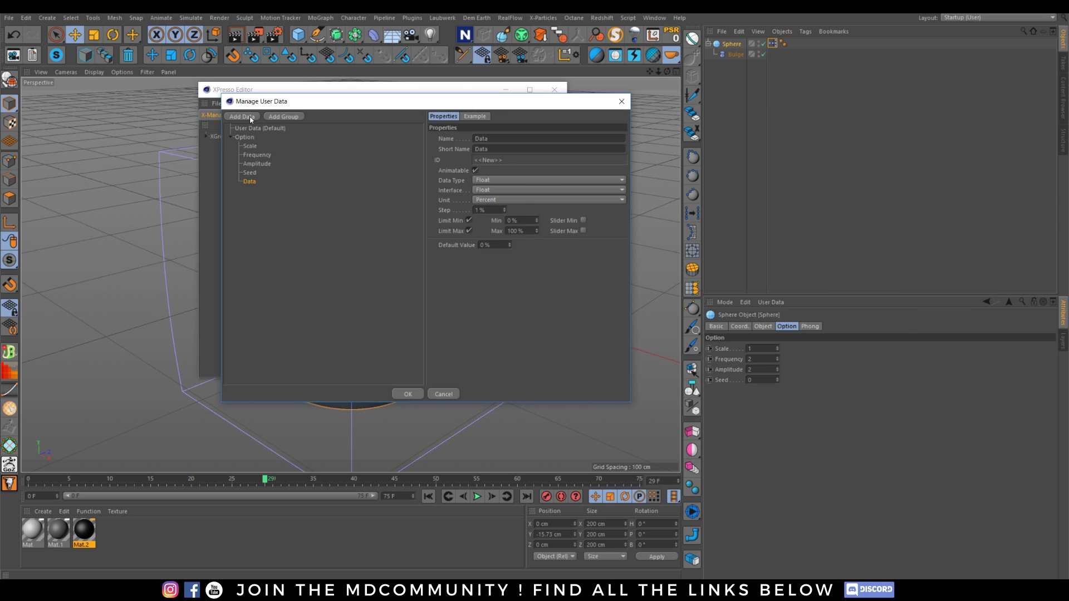
Rename the new user-data entry to 'Material'.
{"action": "double_click", "coordinate": [492, 140]}
{"action": "type", "text": "Colo"}
{"action": "key", "text": "BackSpace"}
{"action": "key", "text": "BackSpace"}
{"action": "key", "text": "BackSpace"}
{"action": "key", "text": "BackSpace"}
{"action": "type", "text": "Material"}
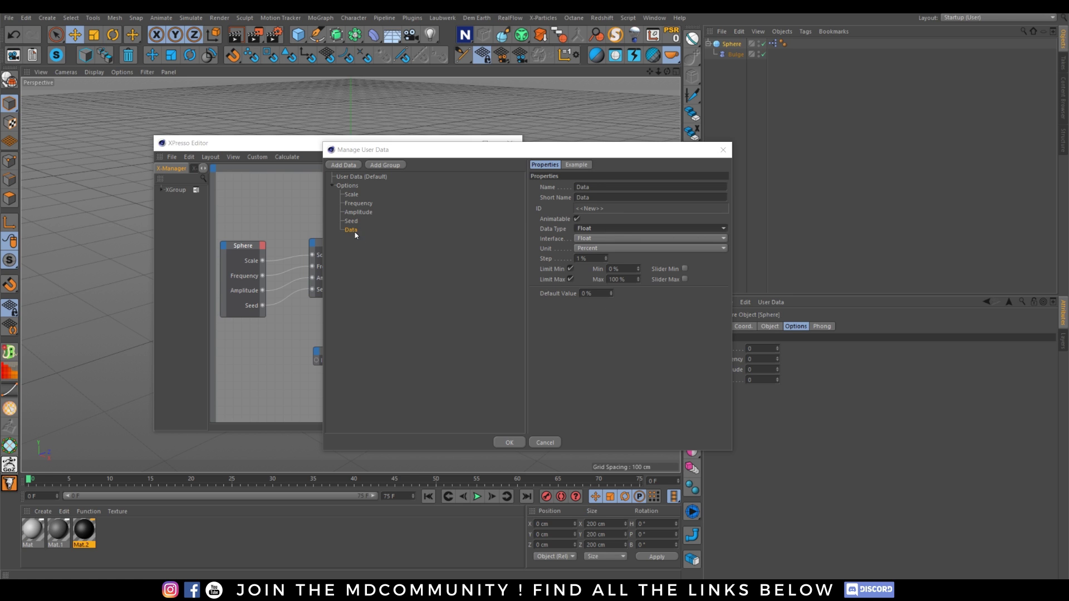
{"action": "double_click", "coordinate": [580, 188]}
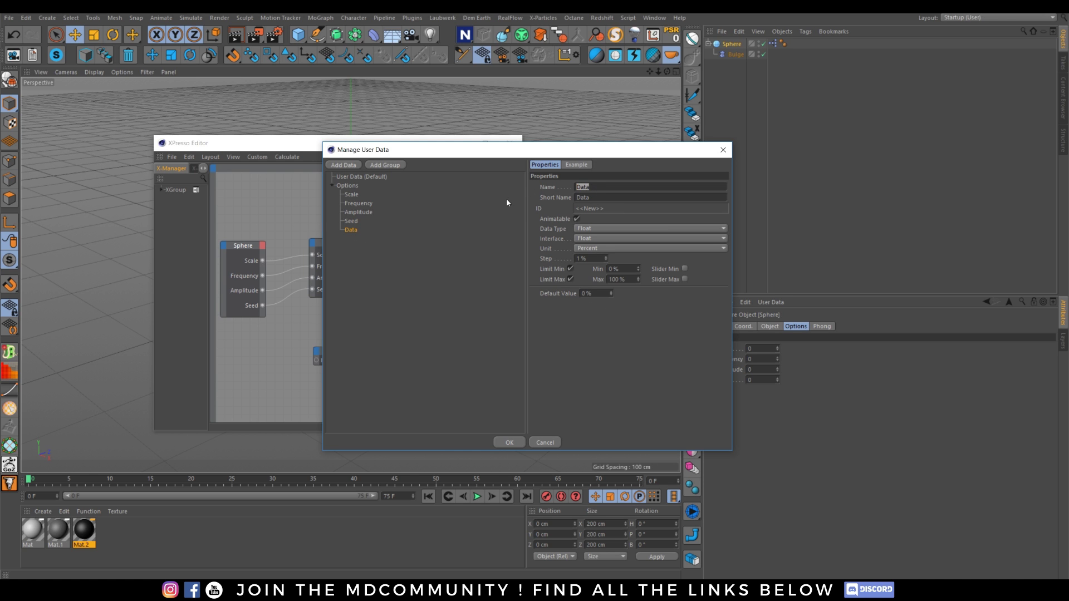
{"action": "type", "text": "Material"}
{"action": "key", "text": "Return"}
{"action": "left_click", "coordinate": [596, 230]}
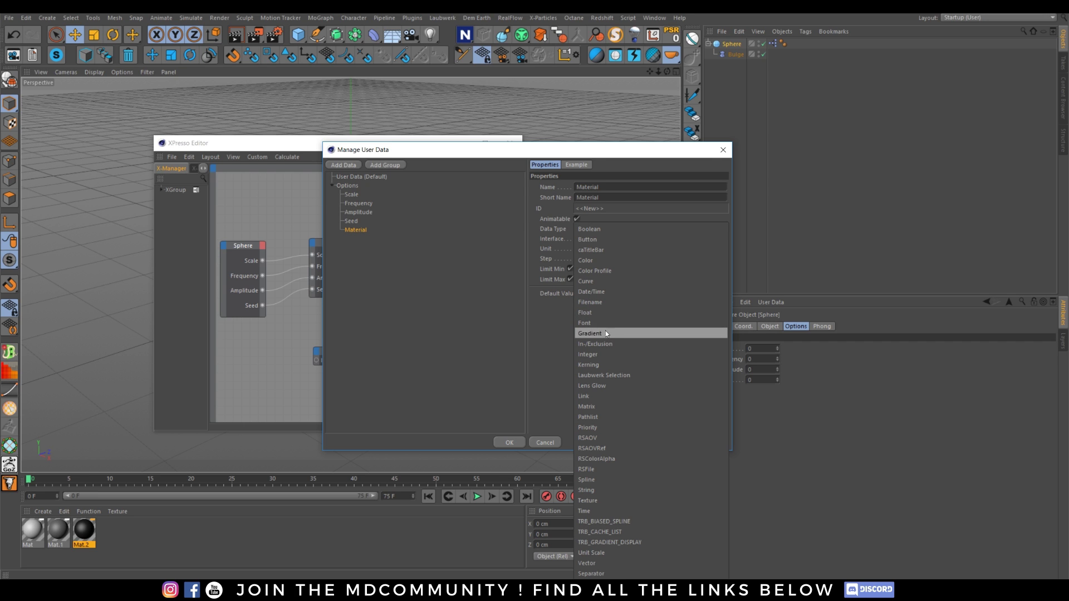
Make Material an Integer Cycle with options 0;White, 1;Grey, 2;Black and confirm it.
{"action": "left_click", "coordinate": [592, 355]}
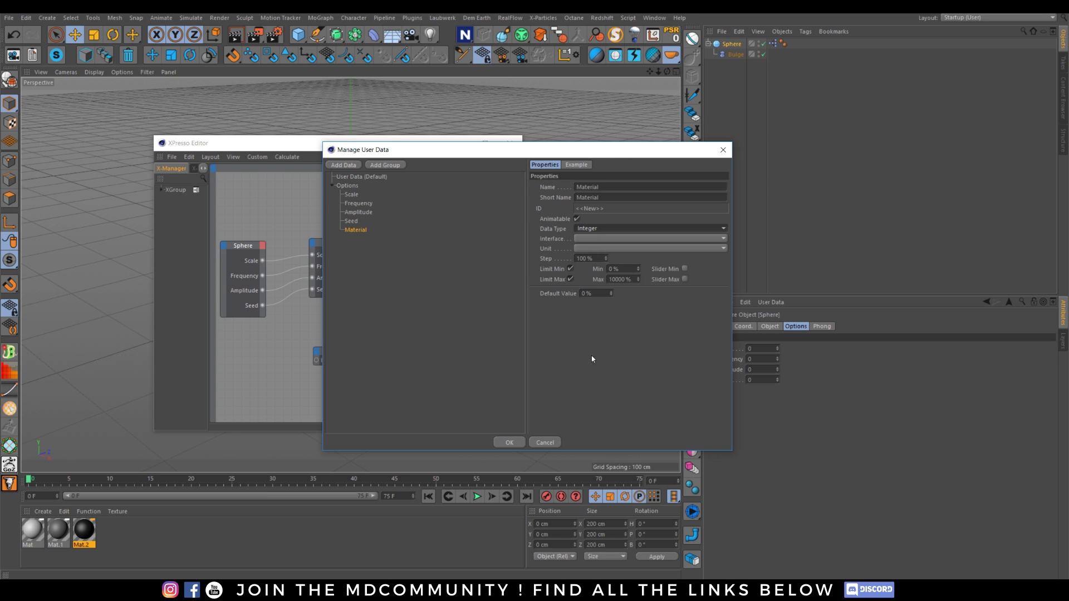
{"action": "left_click", "coordinate": [592, 240]}
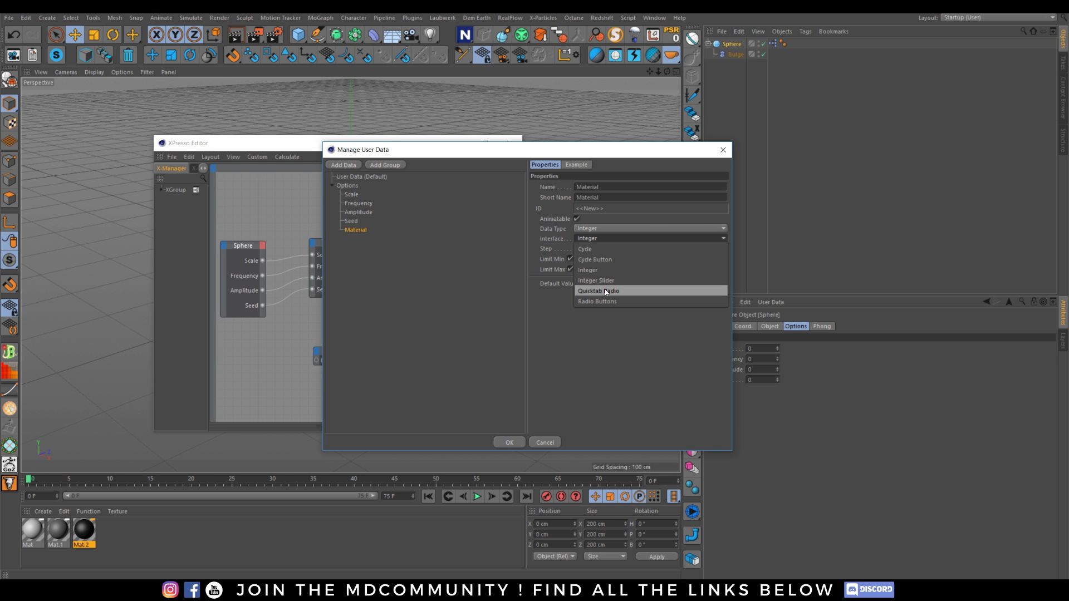
{"action": "left_click", "coordinate": [591, 250]}
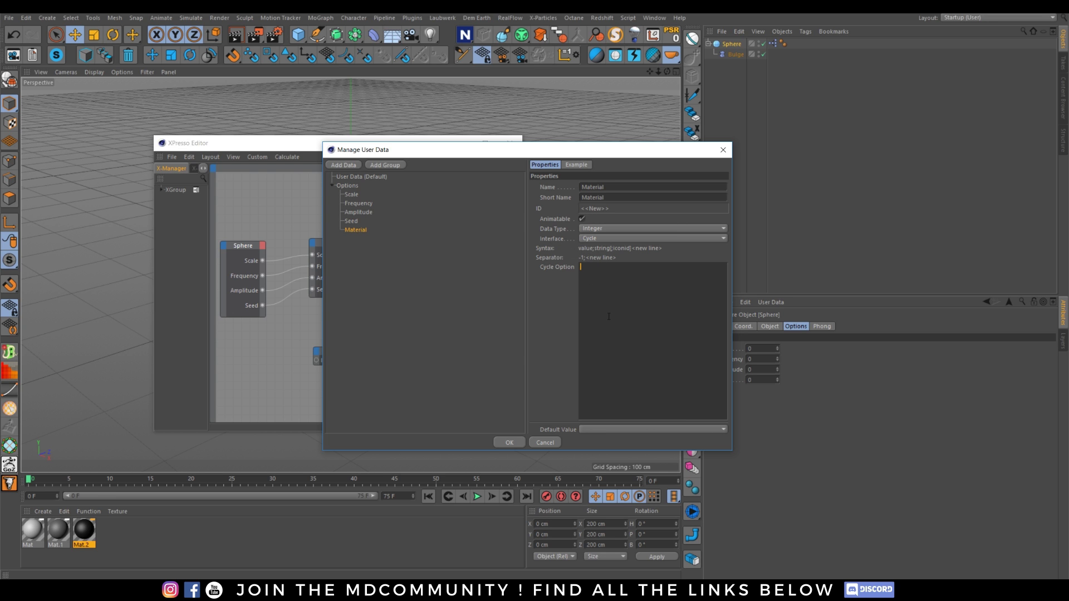
{"action": "type", "text": "0"}
{"action": "type", "text": ";White "}
{"action": "type", "text": "1"}
{"action": "type", "text": ";Grey "}
{"action": "type", "text": "2"}
{"action": "type", "text": ";BN"}
{"action": "key", "text": "BackSpace"}
{"action": "type", "text": "lack"}
{"action": "left_click", "coordinate": [585, 164]}
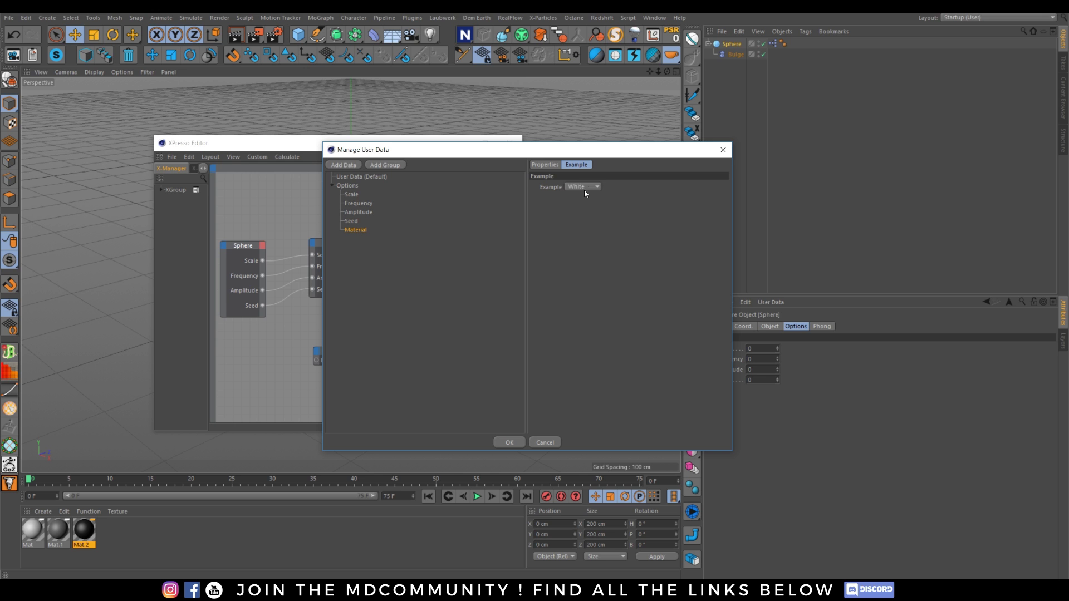
{"action": "left_click", "coordinate": [544, 165]}
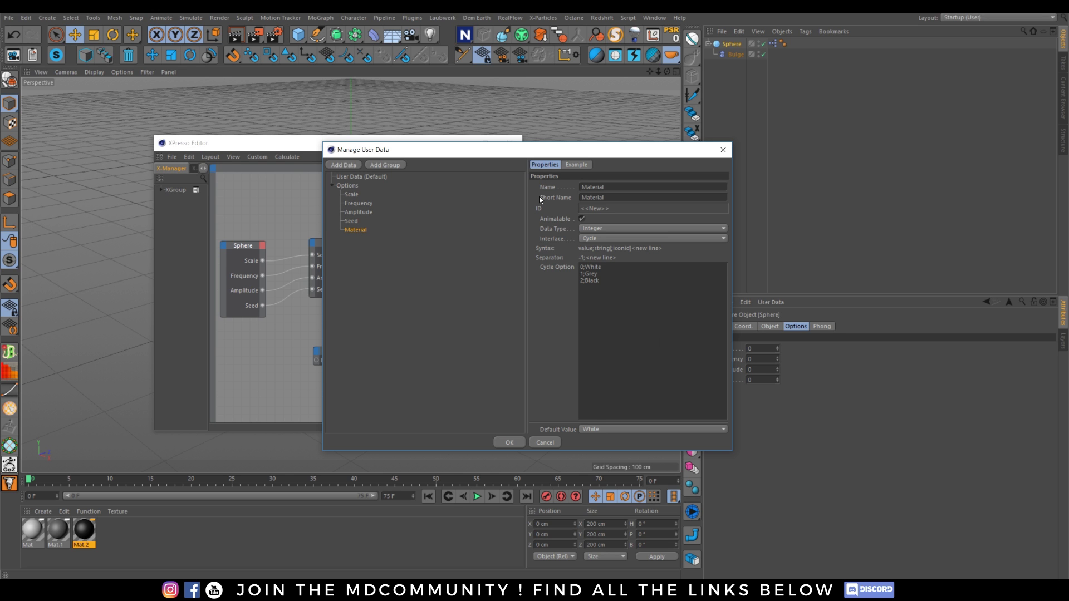
{"action": "left_click", "coordinate": [509, 443]}
Test the Link List node's index at 2, then reselect the sphere.
{"action": "left_click", "coordinate": [344, 358]}
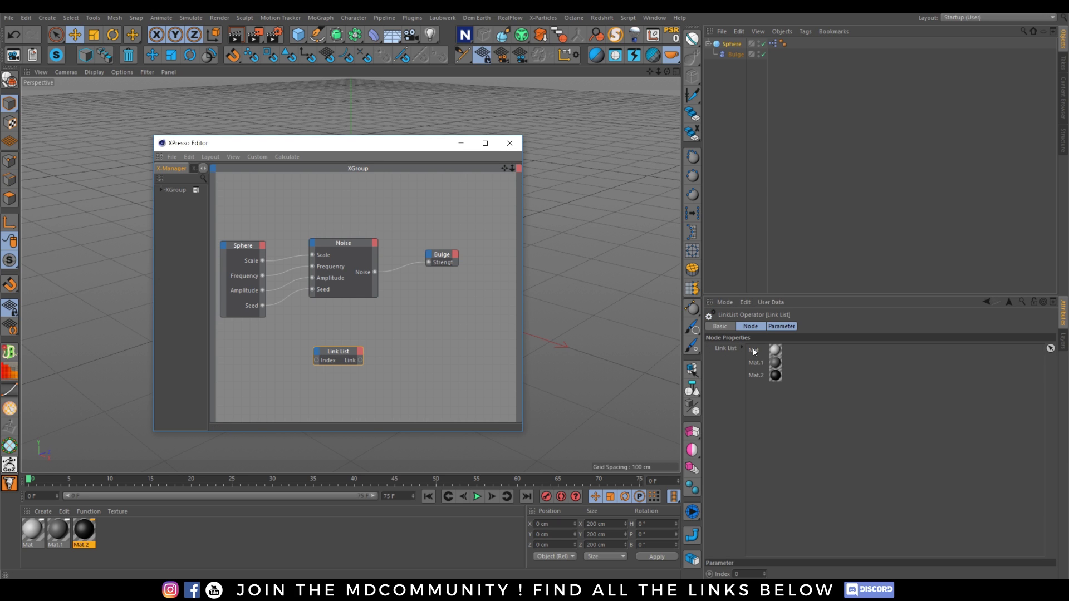
{"action": "left_click", "coordinate": [738, 573]}
{"action": "type", "text": "2"}
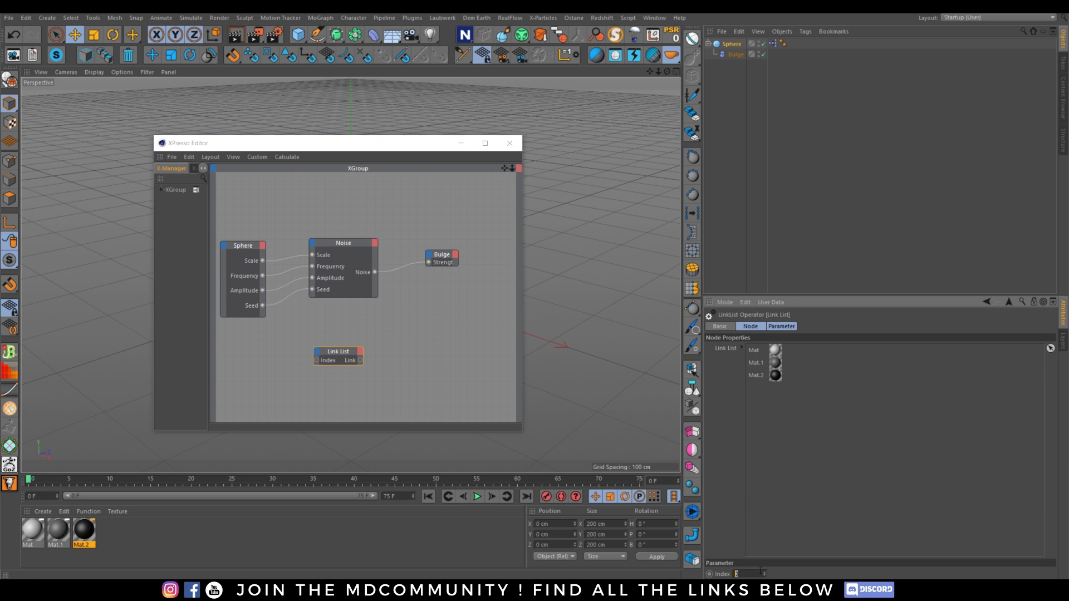
{"action": "left_click", "coordinate": [764, 573]}
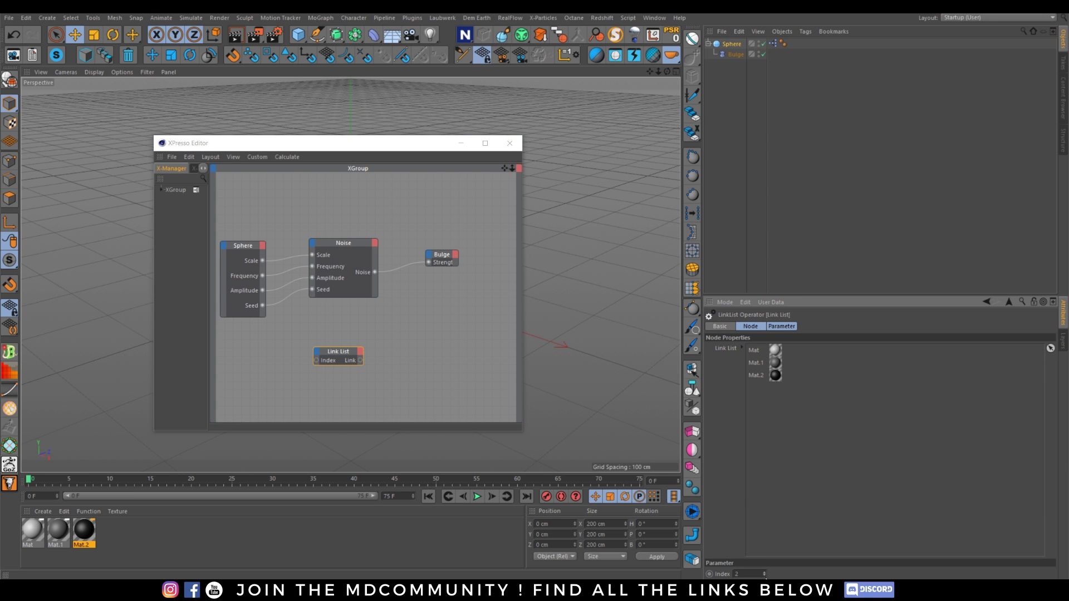
{"action": "left_click", "coordinate": [339, 354]}
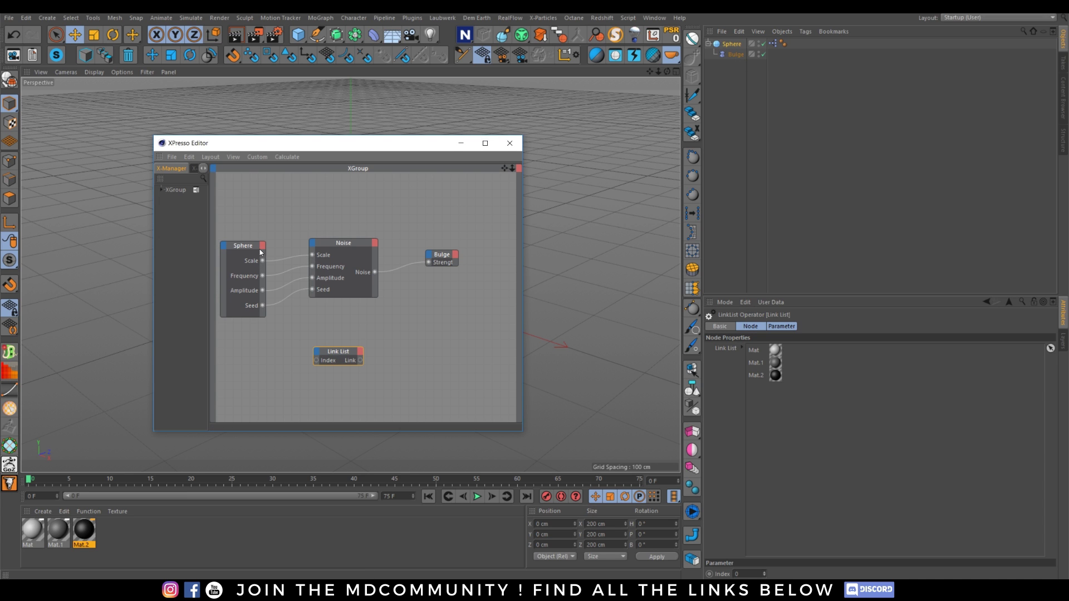
{"action": "left_click", "coordinate": [728, 47]}
{"action": "left_click", "coordinate": [728, 47]}
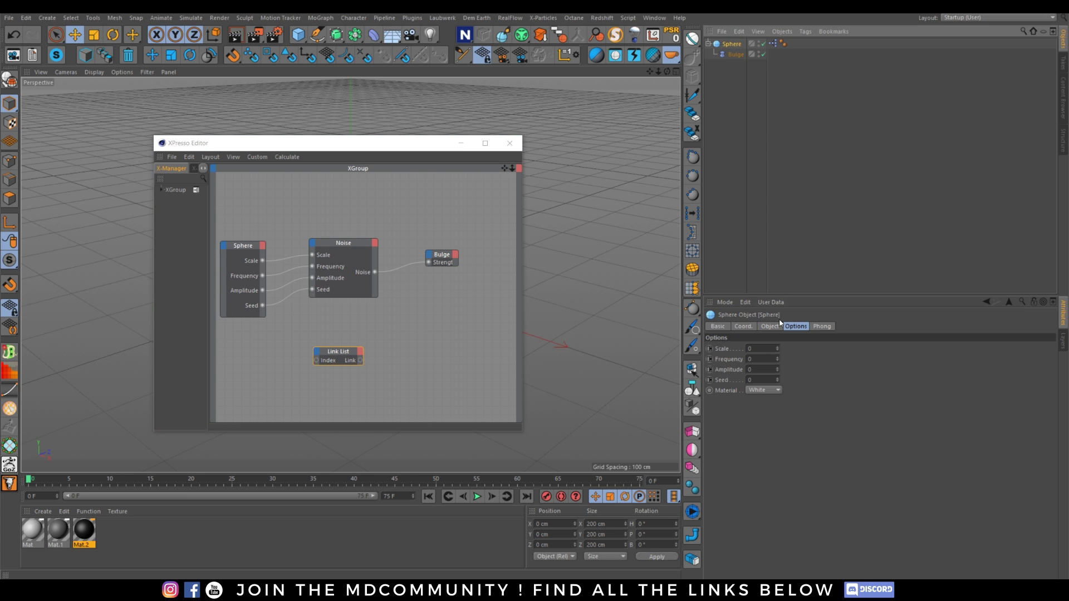
Expose Material on the Sphere node, test Grey and Black, and wire it into Link List Index.
{"action": "left_click_drag", "start_coordinate": [726, 390], "coordinate": [257, 315]}
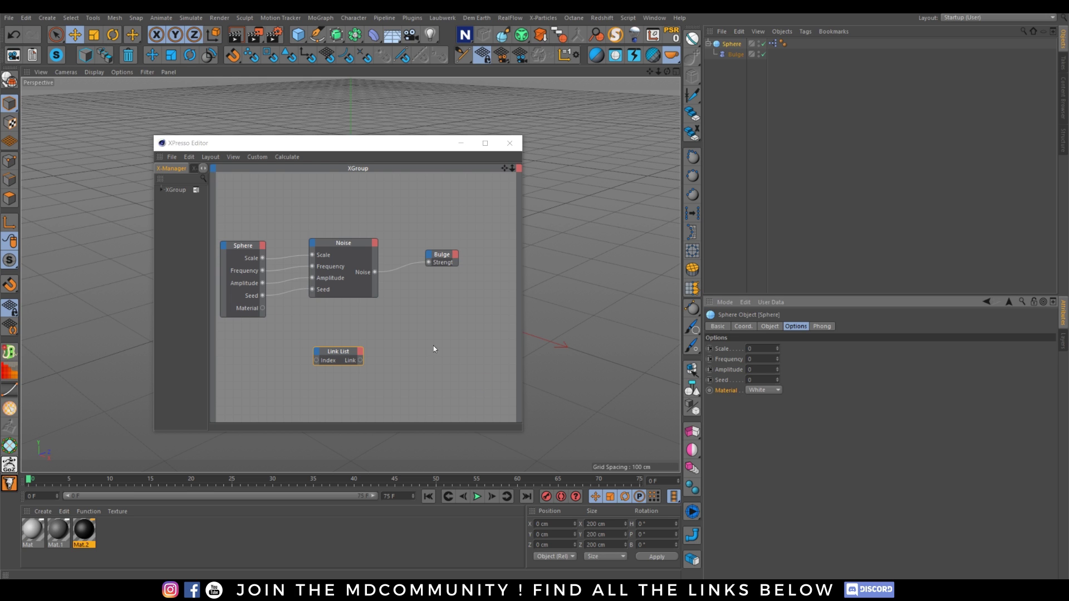
{"action": "left_click", "coordinate": [766, 392]}
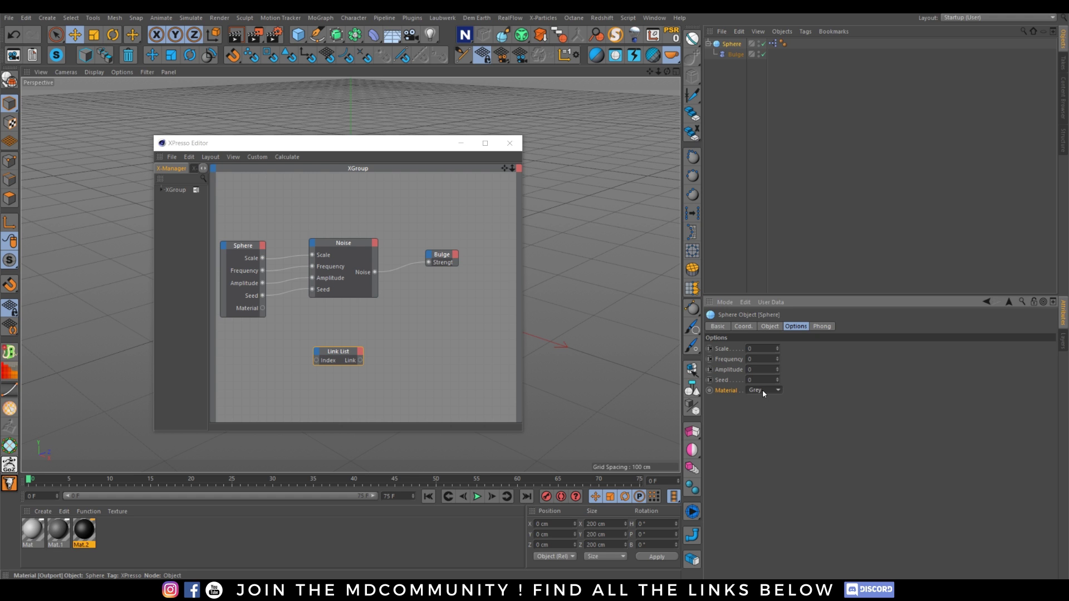
{"action": "left_click", "coordinate": [763, 390]}
{"action": "left_click", "coordinate": [346, 353]}
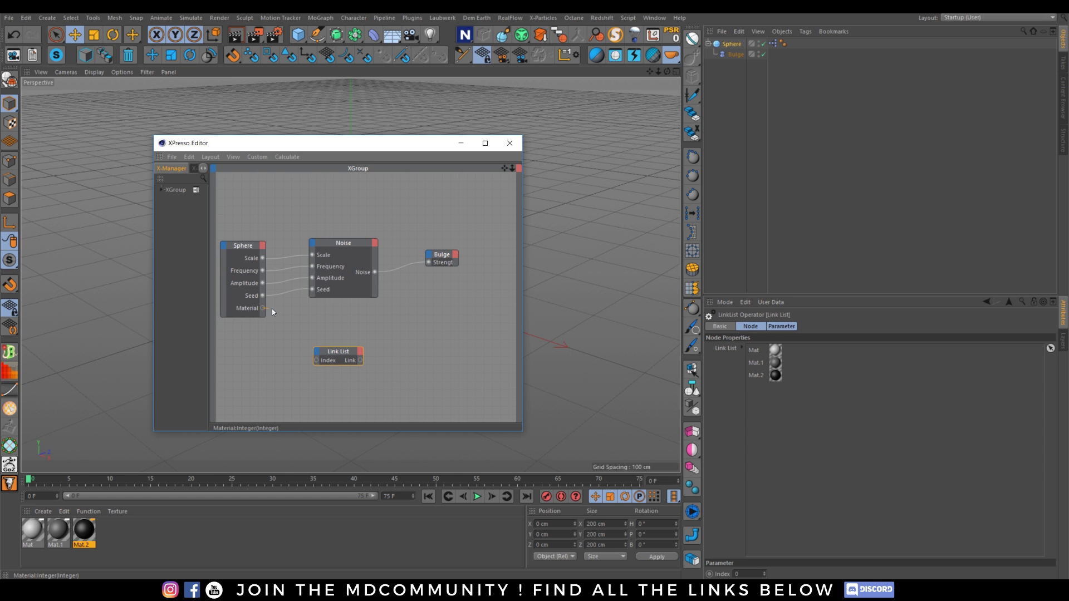
{"action": "left_click_drag", "start_coordinate": [314, 361], "coordinate": [354, 353]}
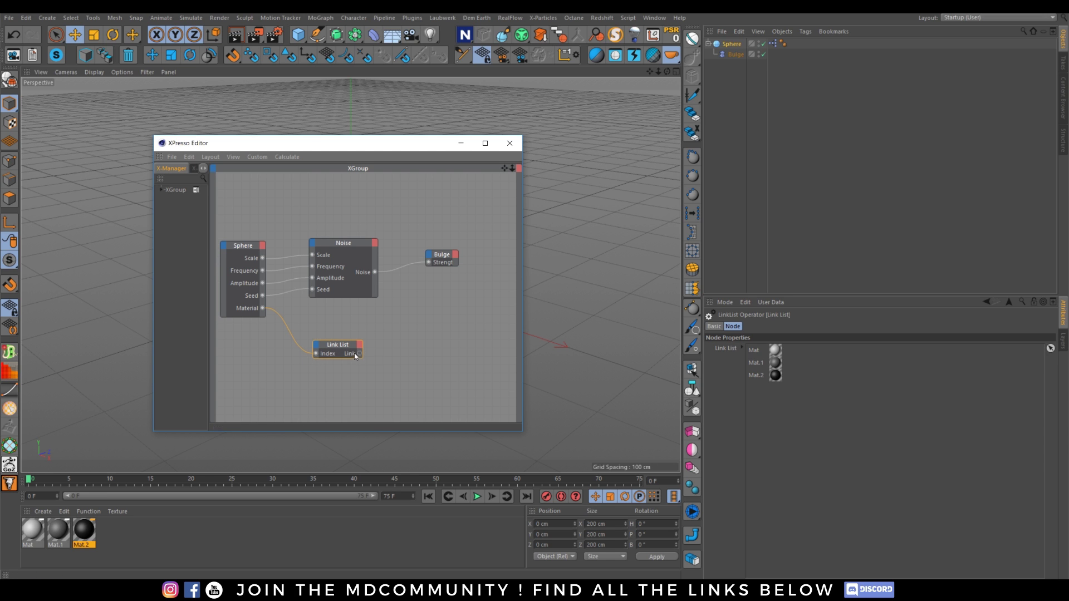
{"action": "left_click", "coordinate": [731, 45]}
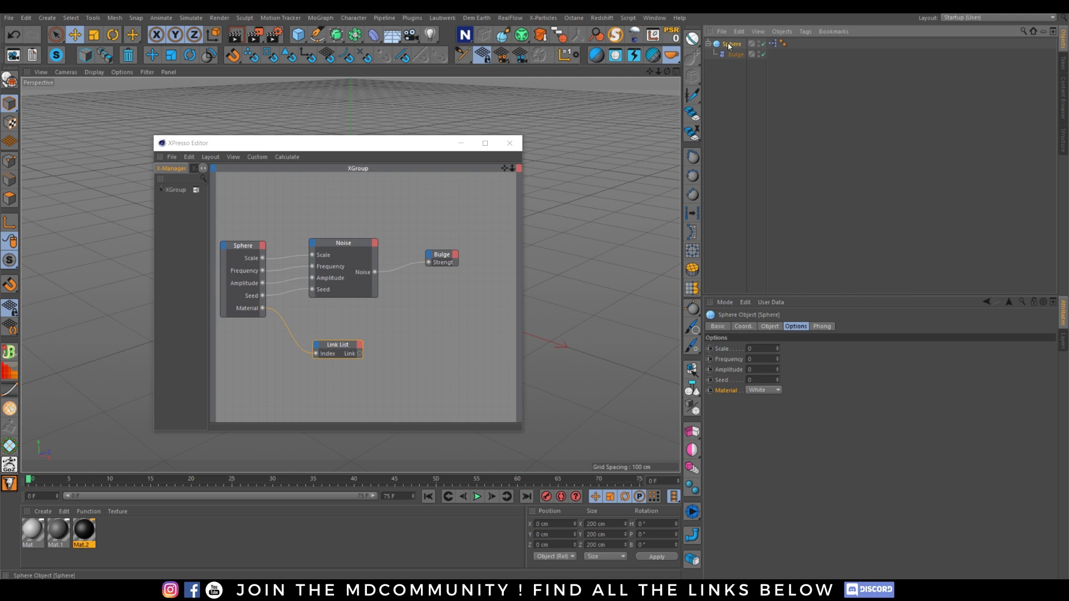
Add a Texture tag carrying Mat to the Sphere and close the XPresso Editor.
{"action": "right_click", "coordinate": [729, 46]}
{"action": "mouse_move", "coordinate": [802, 15]}
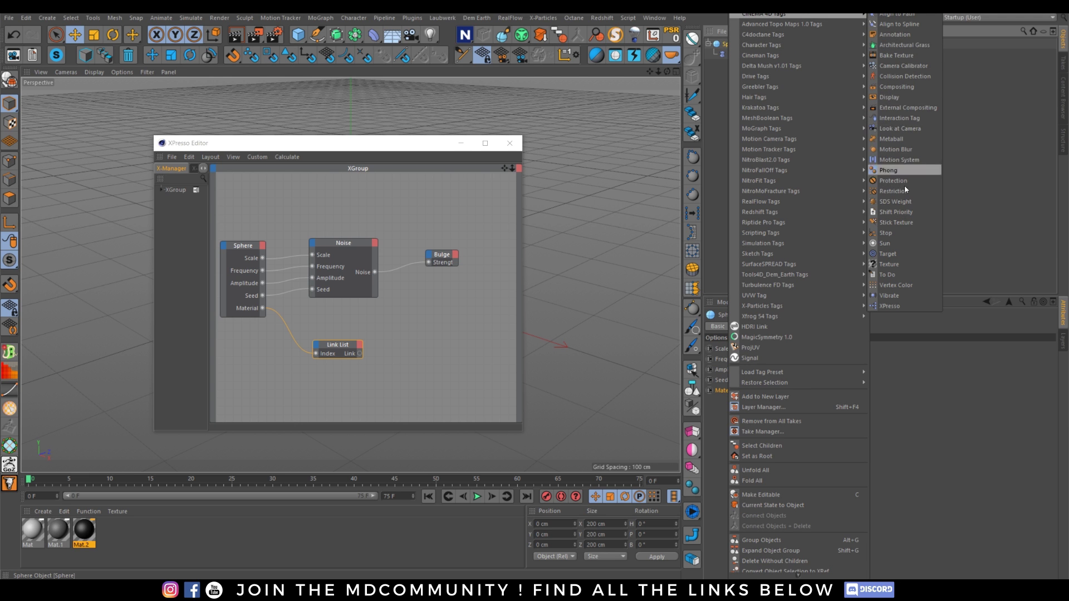
{"action": "left_click", "coordinate": [888, 265]}
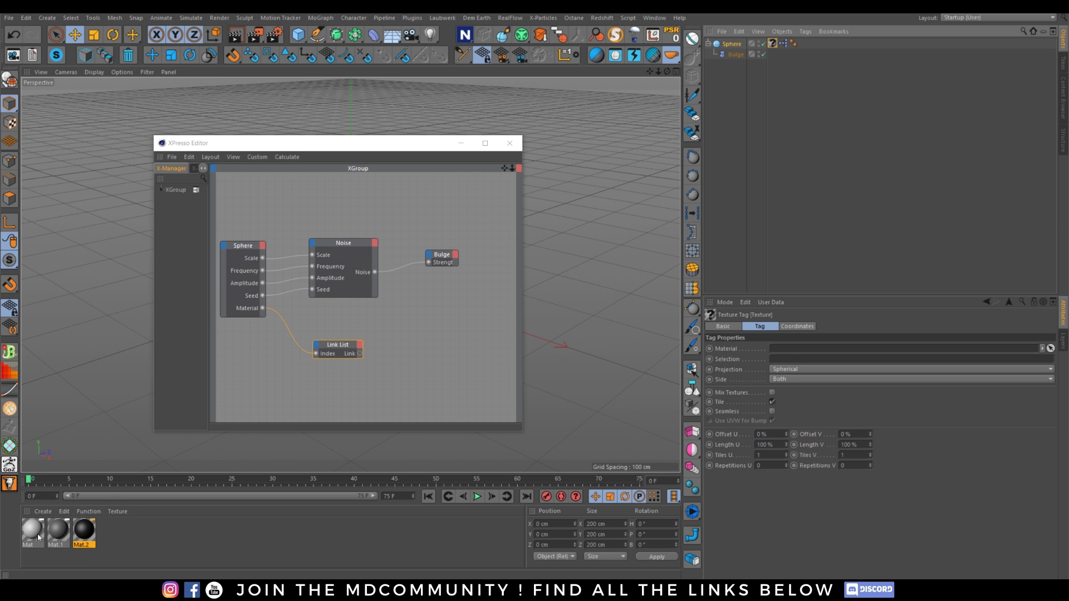
{"action": "left_click_drag", "start_coordinate": [37, 537], "coordinate": [782, 349]}
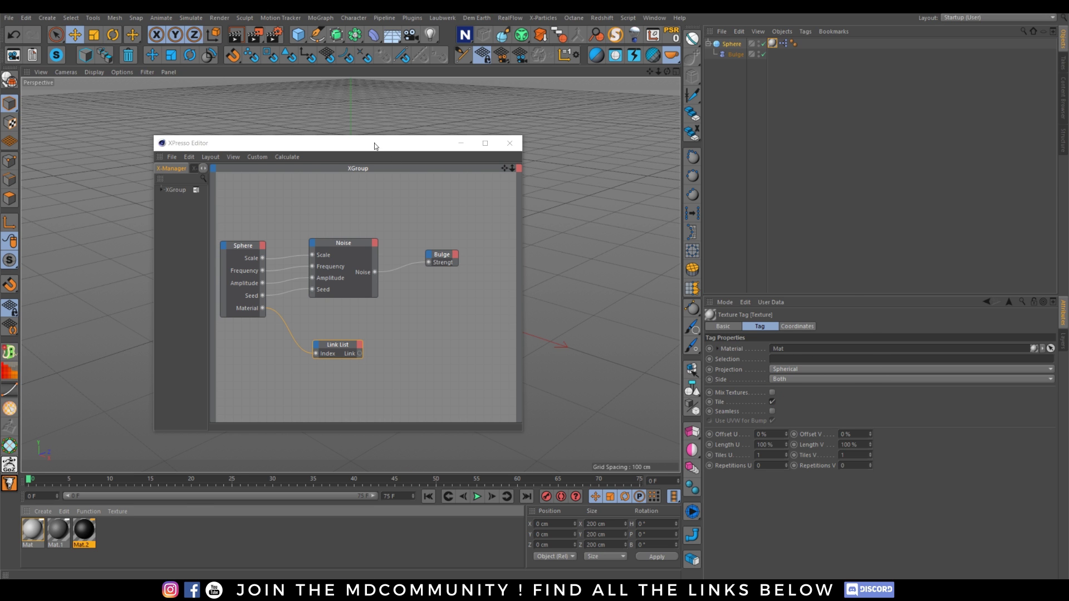
{"action": "left_click_drag", "start_coordinate": [375, 146], "coordinate": [282, 231]}
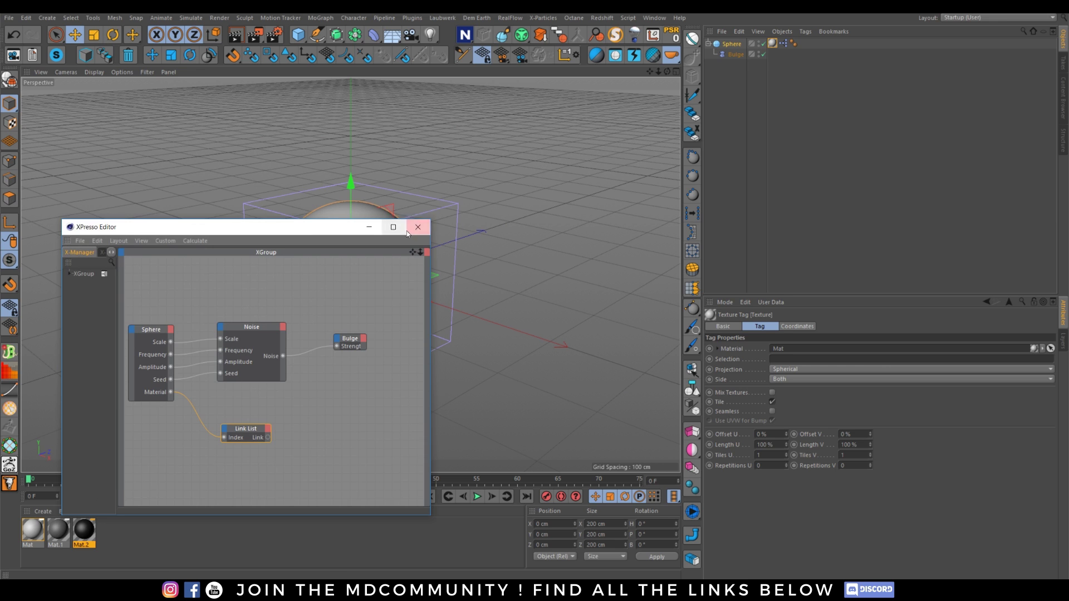
{"action": "left_click", "coordinate": [408, 231]}
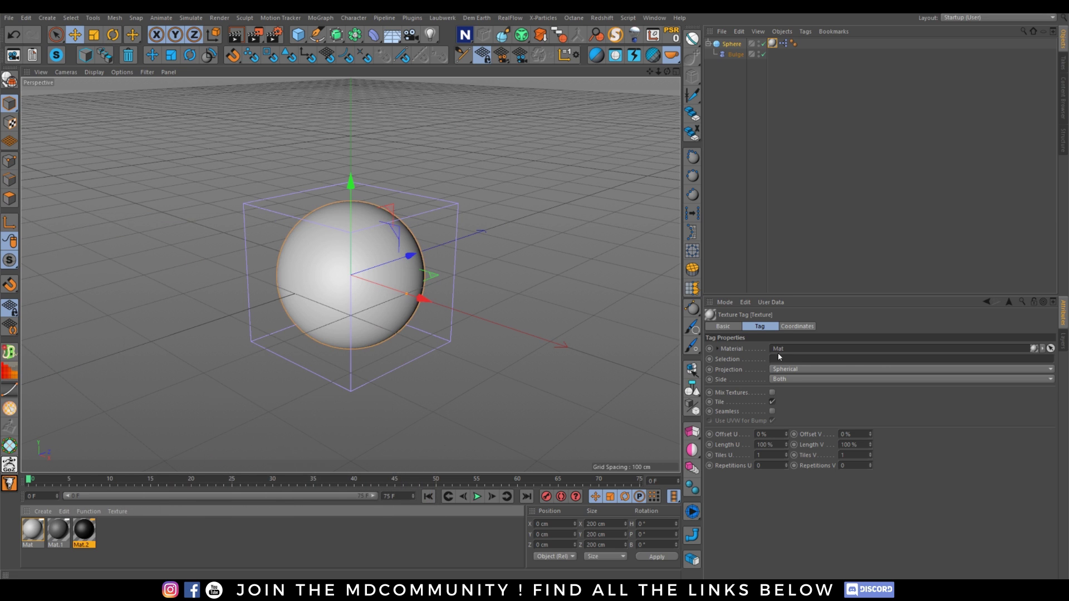
Add the Texture tag to the XPresso graph and wire Link List's Link output into its Material.
{"action": "double_click", "coordinate": [785, 48]}
{"action": "left_click_drag", "start_coordinate": [327, 229], "coordinate": [430, 123]}
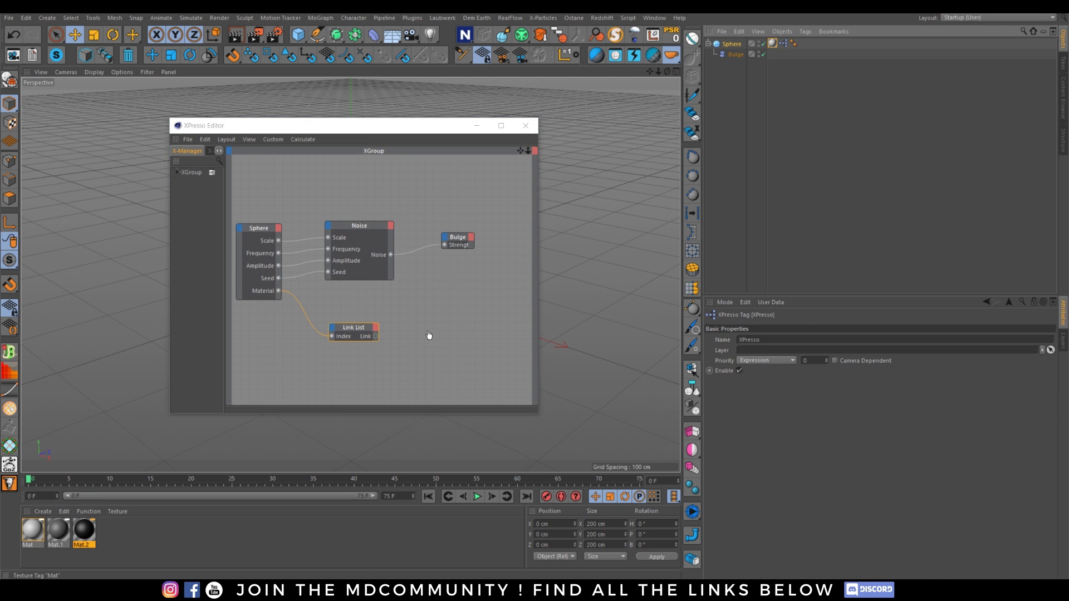
{"action": "left_click_drag", "start_coordinate": [434, 338], "coordinate": [437, 333]}
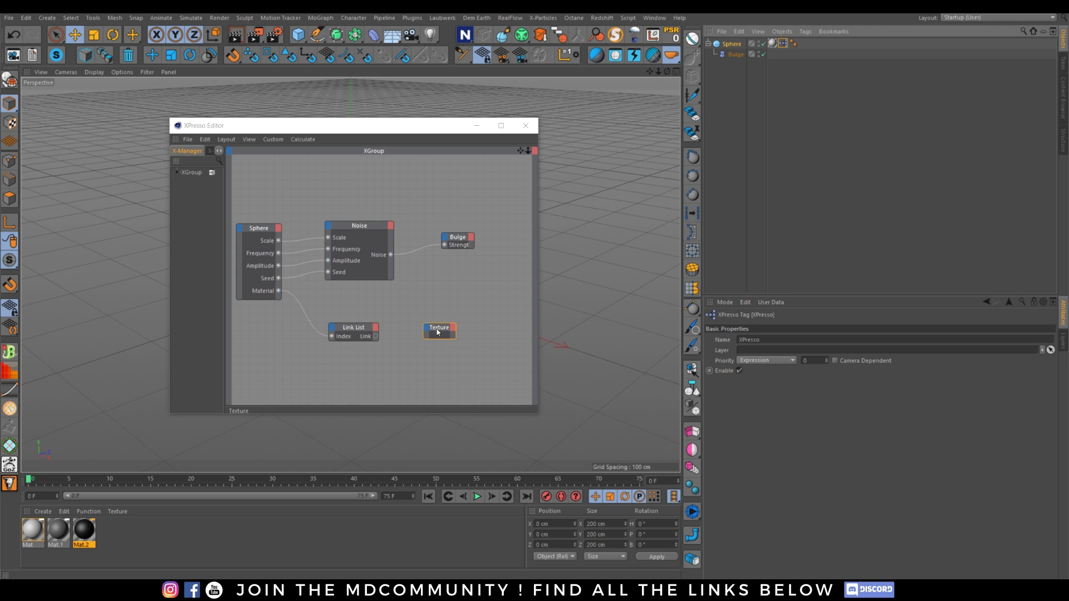
{"action": "left_click", "coordinate": [772, 43]}
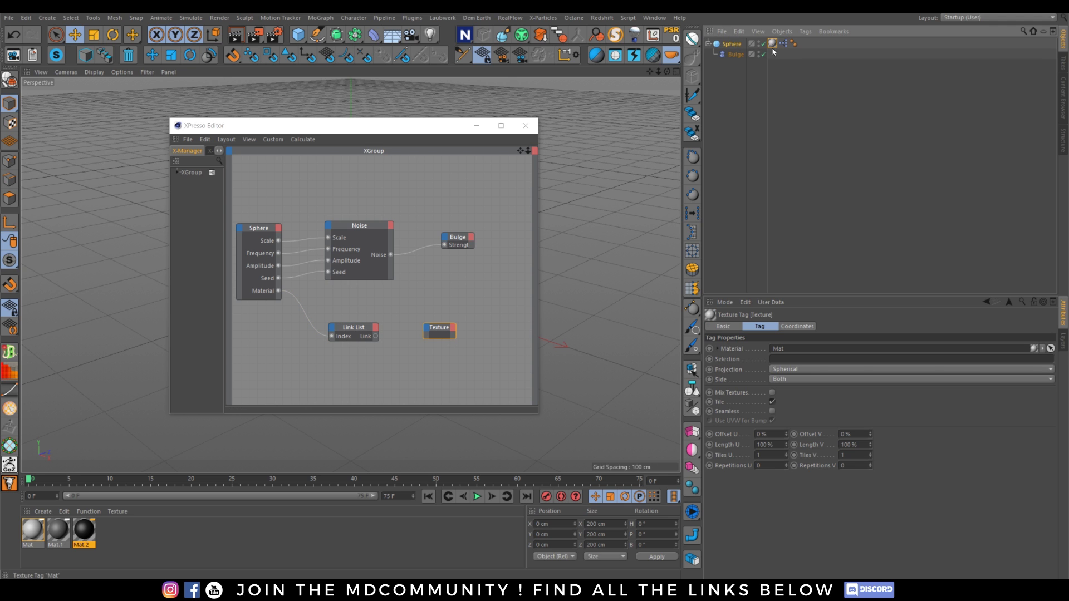
{"action": "left_click_drag", "start_coordinate": [733, 350], "coordinate": [440, 333]}
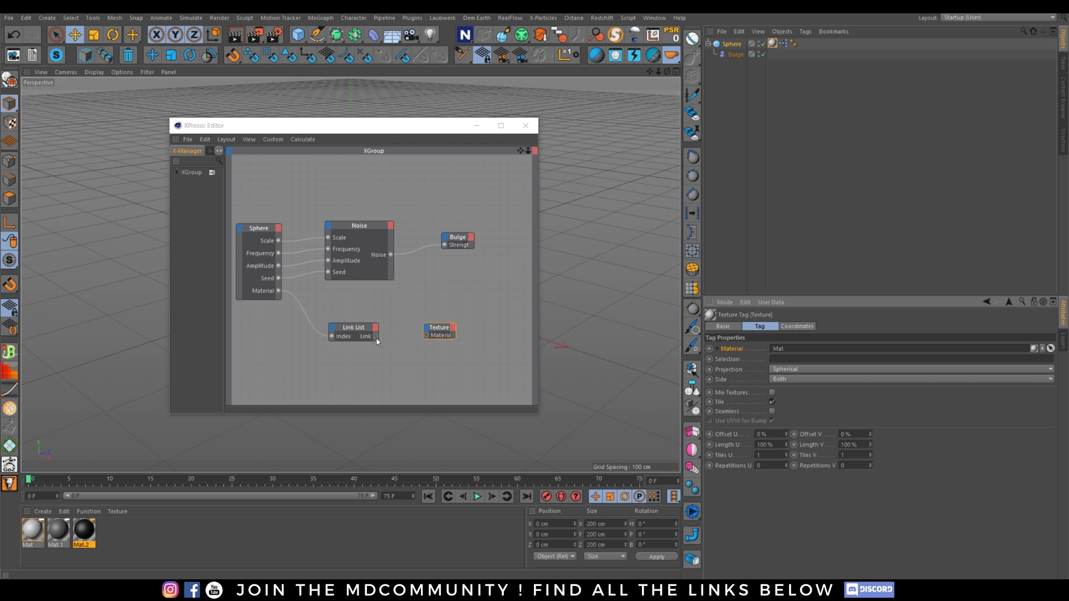
{"action": "left_click_drag", "start_coordinate": [375, 337], "coordinate": [427, 336]}
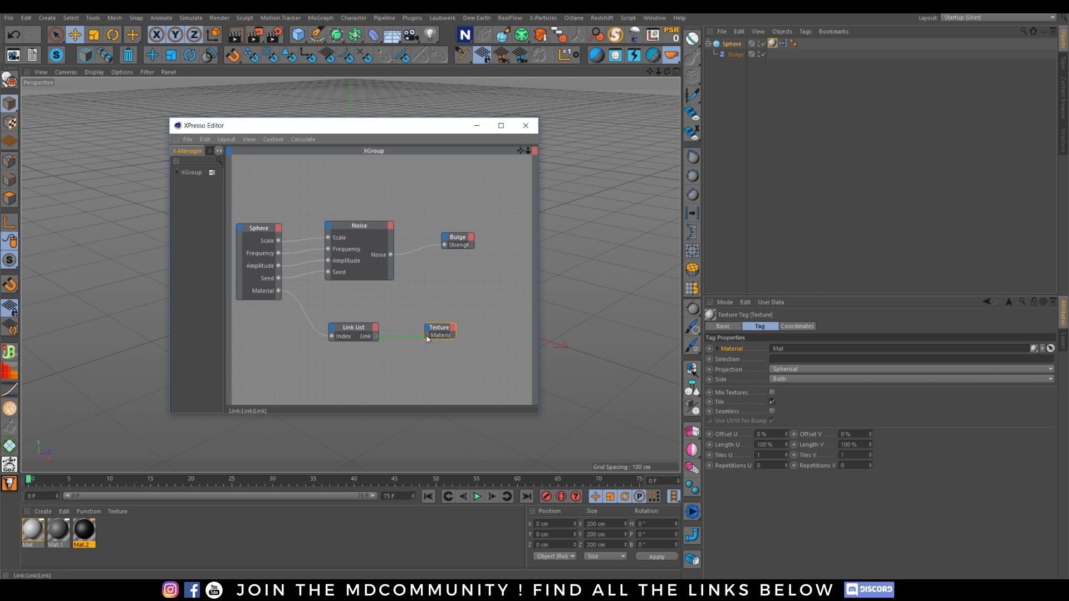
{"action": "left_click", "coordinate": [430, 331]}
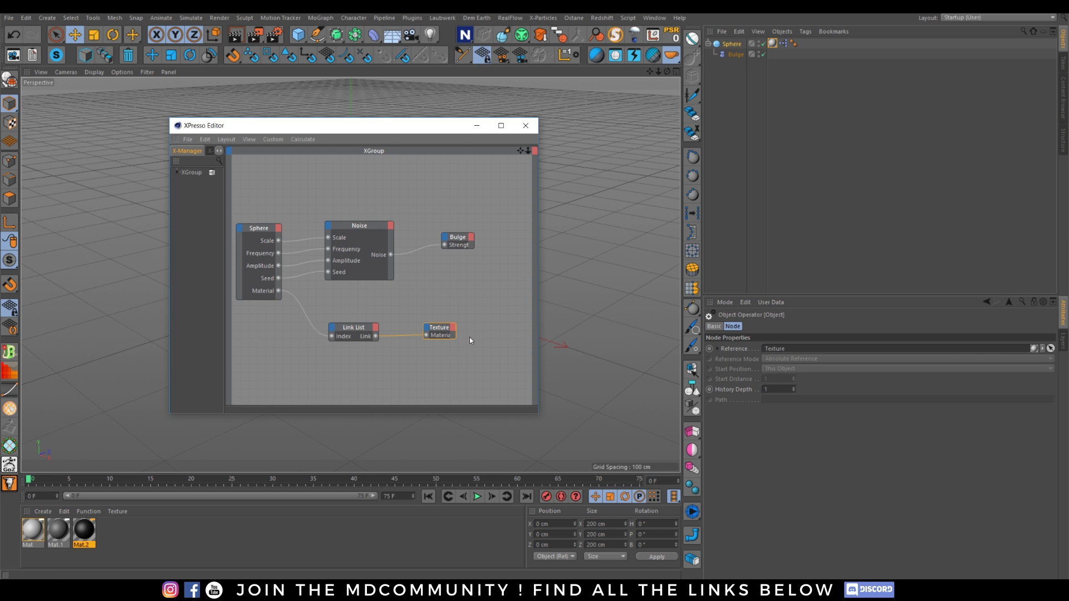
{"action": "left_click", "coordinate": [526, 125]}
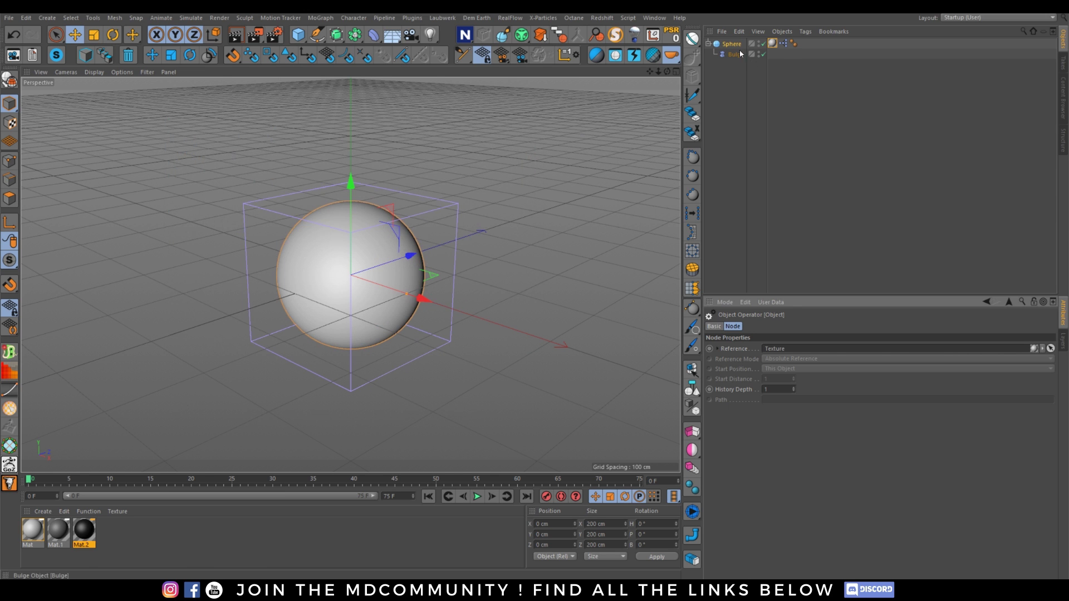
{"action": "left_click", "coordinate": [731, 46]}
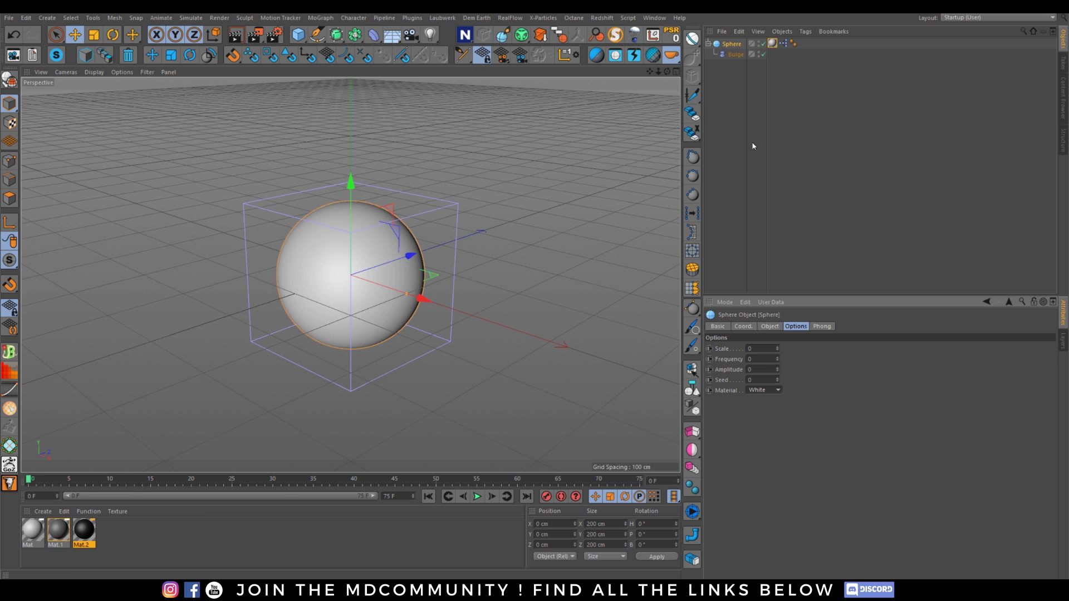
Put Bulge on a new layer named 'Hidden' and switch off its Manager visibility.
{"action": "left_click", "coordinate": [738, 55]}
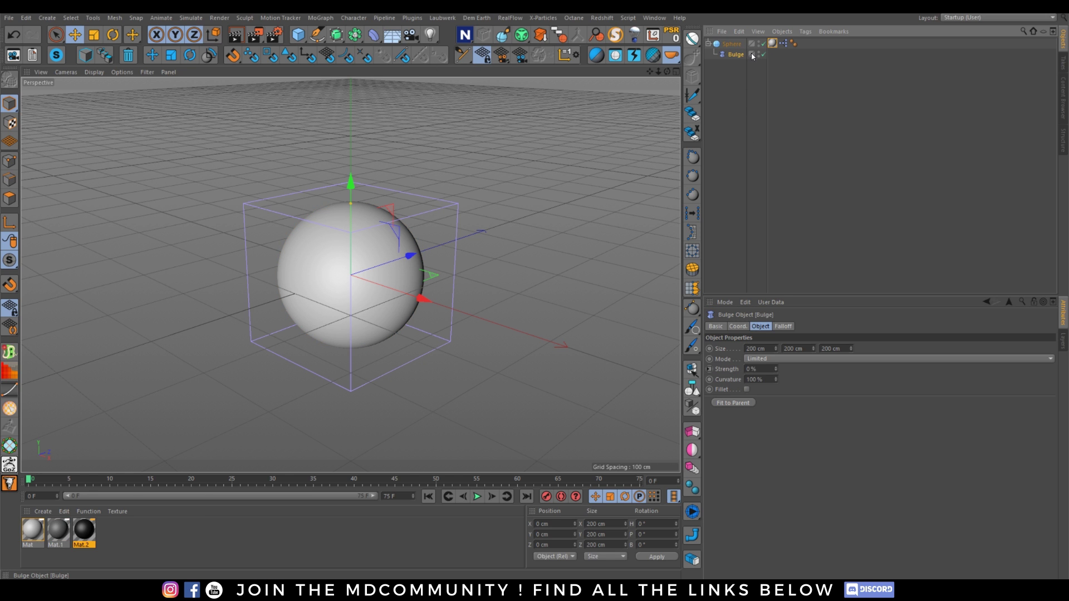
{"action": "left_click", "coordinate": [751, 54]}
{"action": "left_click", "coordinate": [774, 62]}
{"action": "left_click", "coordinate": [1062, 341]}
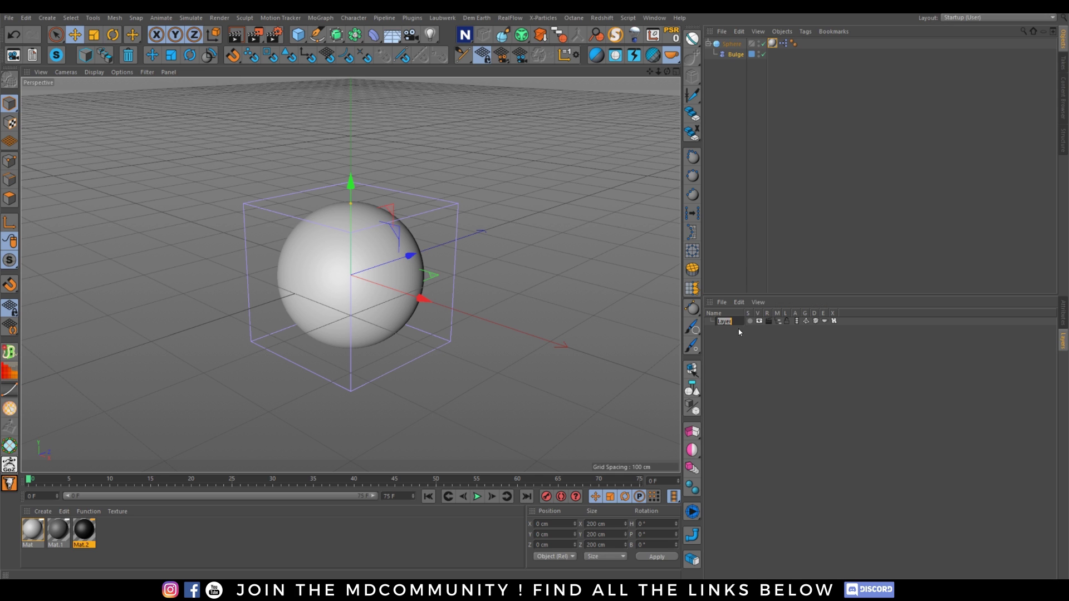
{"action": "type", "text": "Hidden"}
{"action": "left_click", "coordinate": [729, 322]}
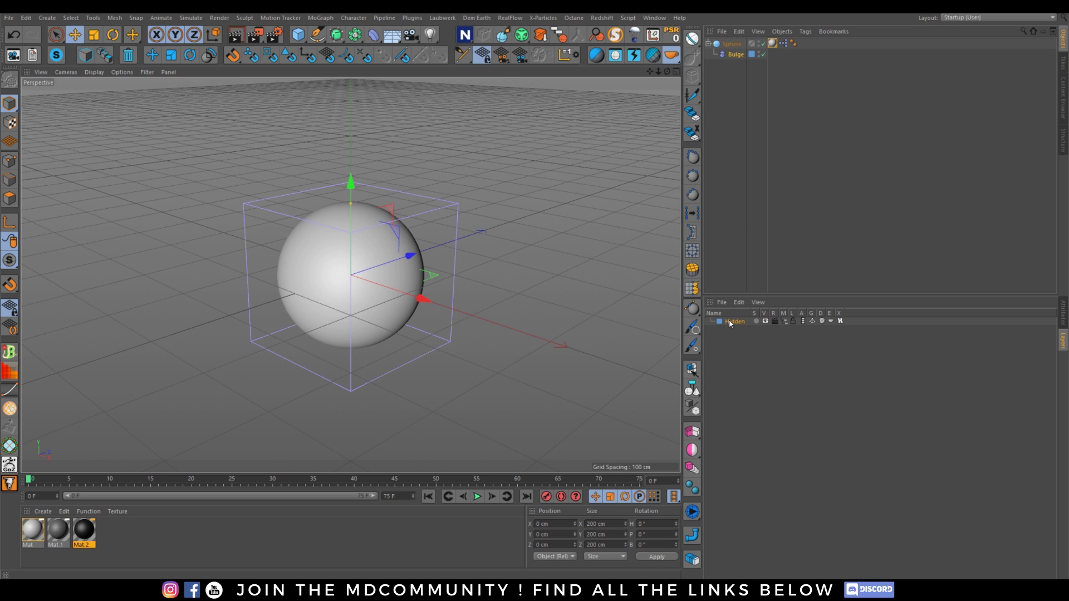
{"action": "left_click", "coordinate": [786, 322]}
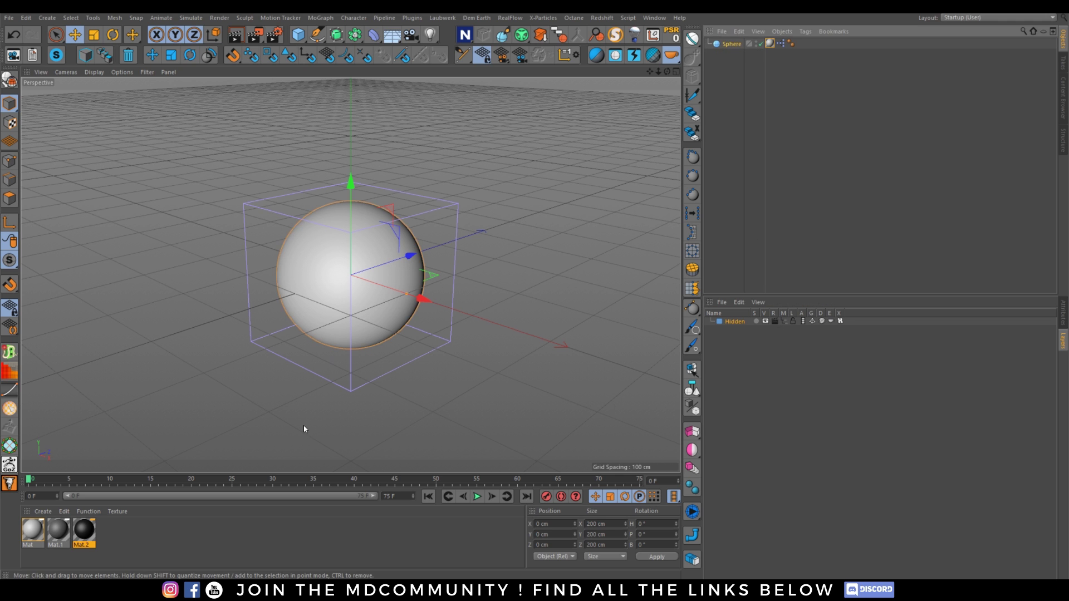
Add Mat, Mat.1 and Mat.2 to the Hidden layer.
{"action": "left_click_drag", "start_coordinate": [21, 521], "coordinate": [90, 532]}
{"action": "right_click", "coordinate": [90, 532]}
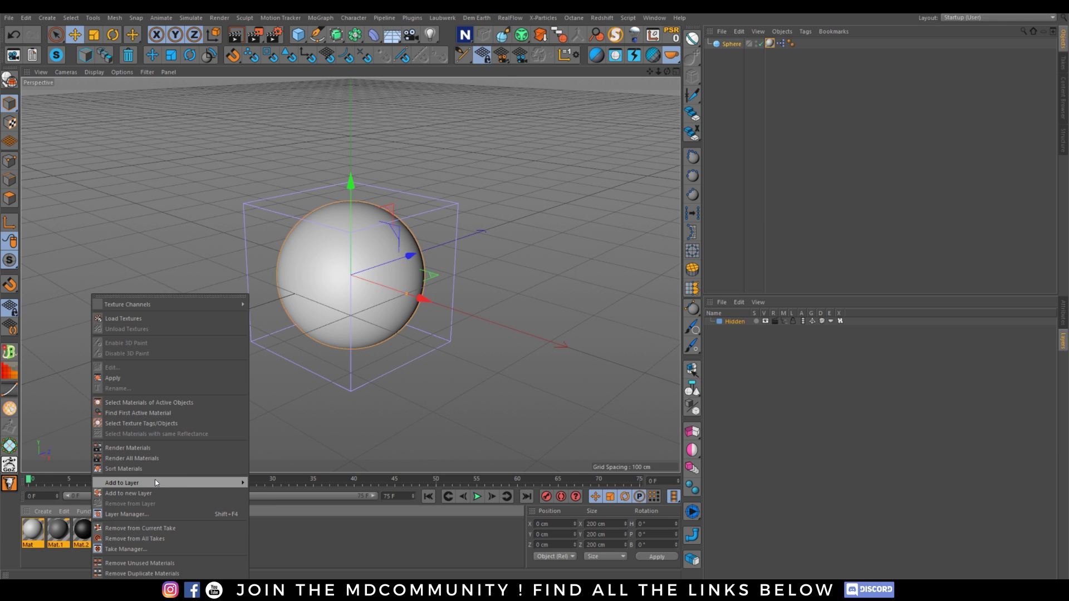
{"action": "mouse_move", "coordinate": [155, 482]}
{"action": "left_click", "coordinate": [269, 483]}
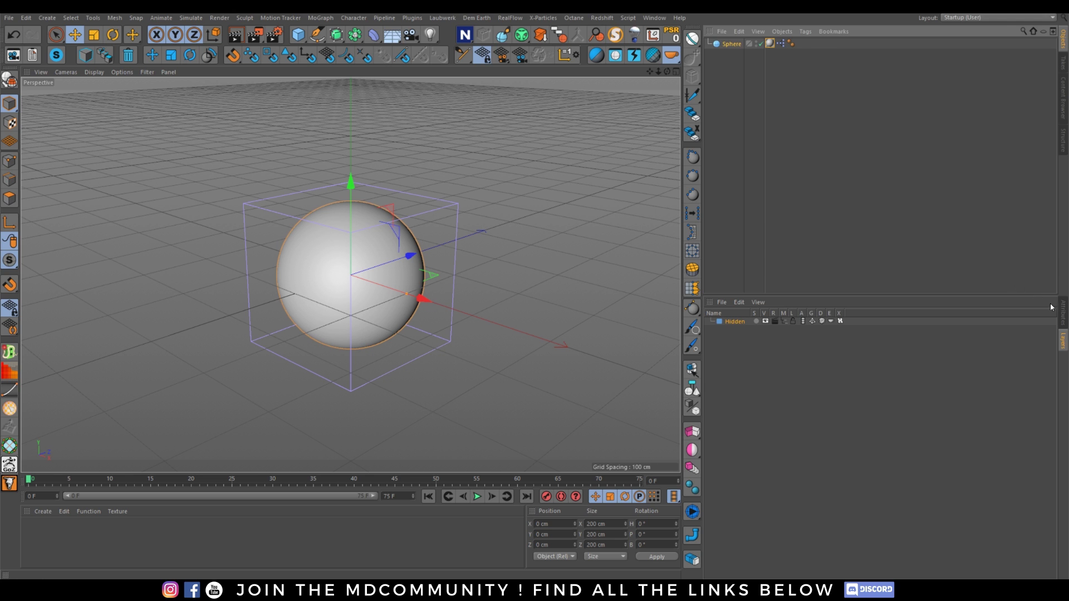
{"action": "left_click", "coordinate": [1062, 312]}
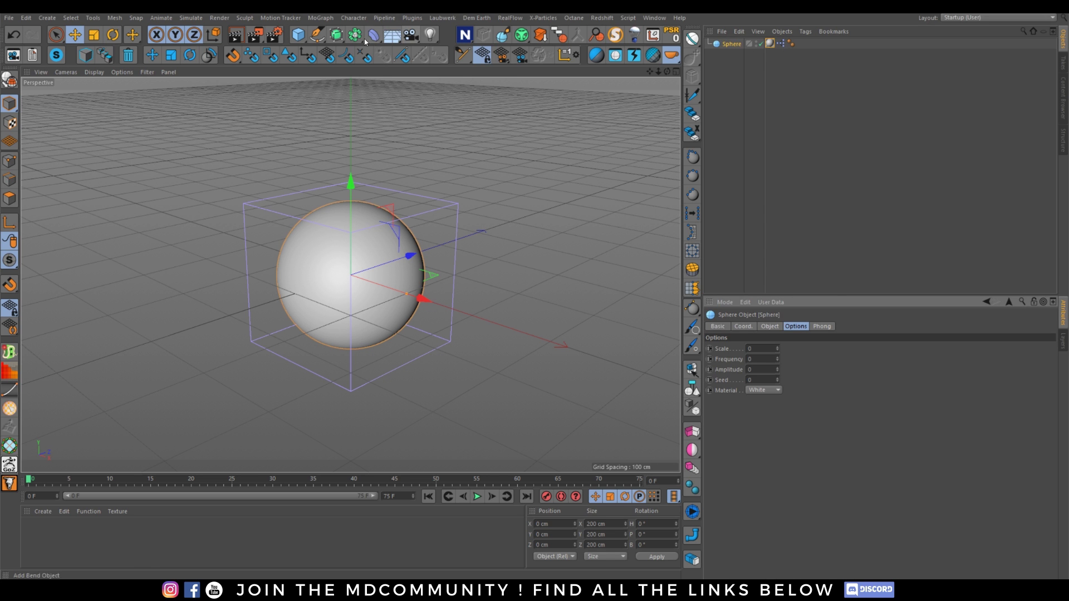
Create a Null and move the XPresso tag from the Sphere onto it.
{"action": "left_click_drag", "start_coordinate": [298, 35], "coordinate": [334, 48]}
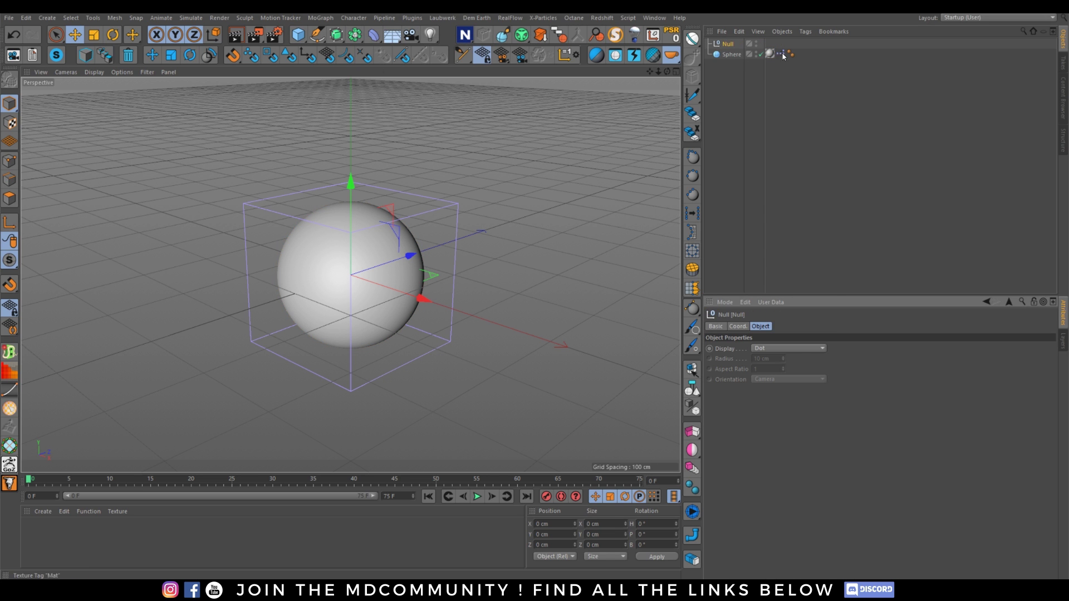
{"action": "left_click_drag", "start_coordinate": [783, 56], "coordinate": [771, 43]}
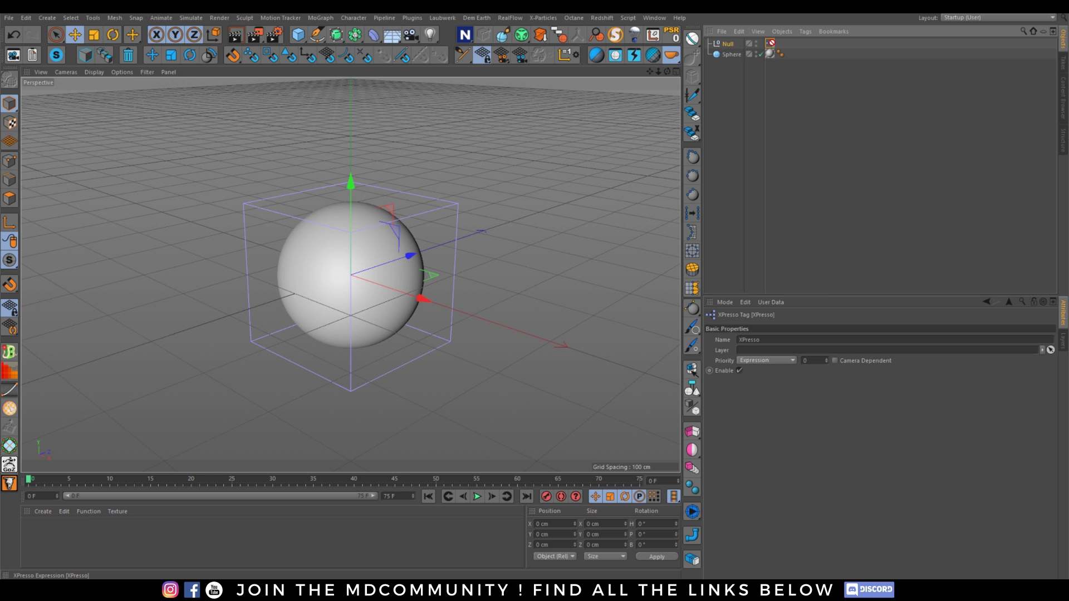
{"action": "double_click", "coordinate": [789, 54]}
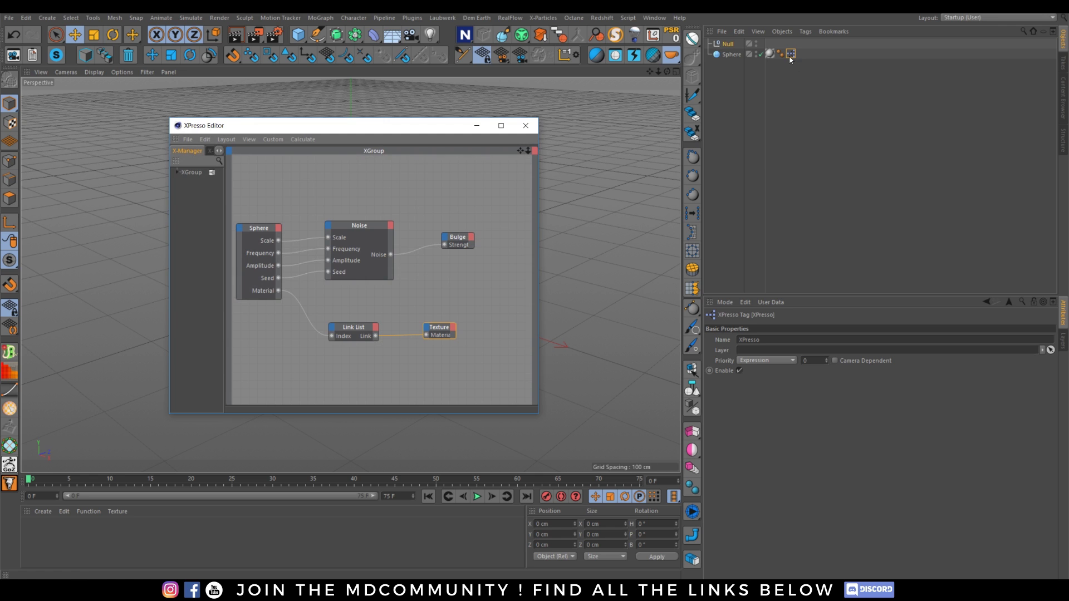
{"action": "left_click_drag", "start_coordinate": [539, 213], "coordinate": [664, 223]}
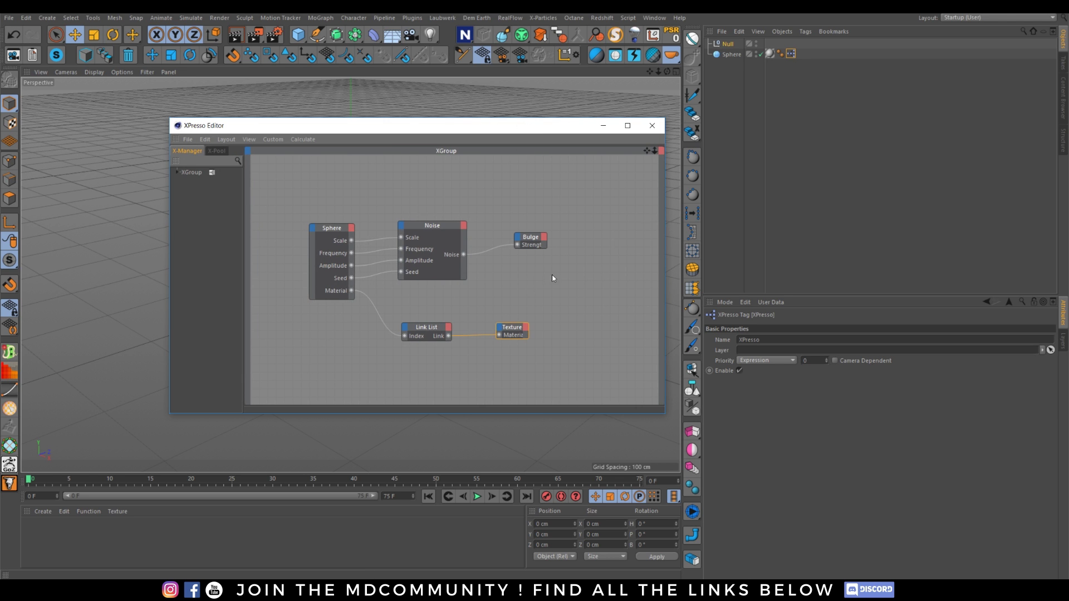
{"action": "left_click_drag", "start_coordinate": [573, 361], "coordinate": [212, 174]}
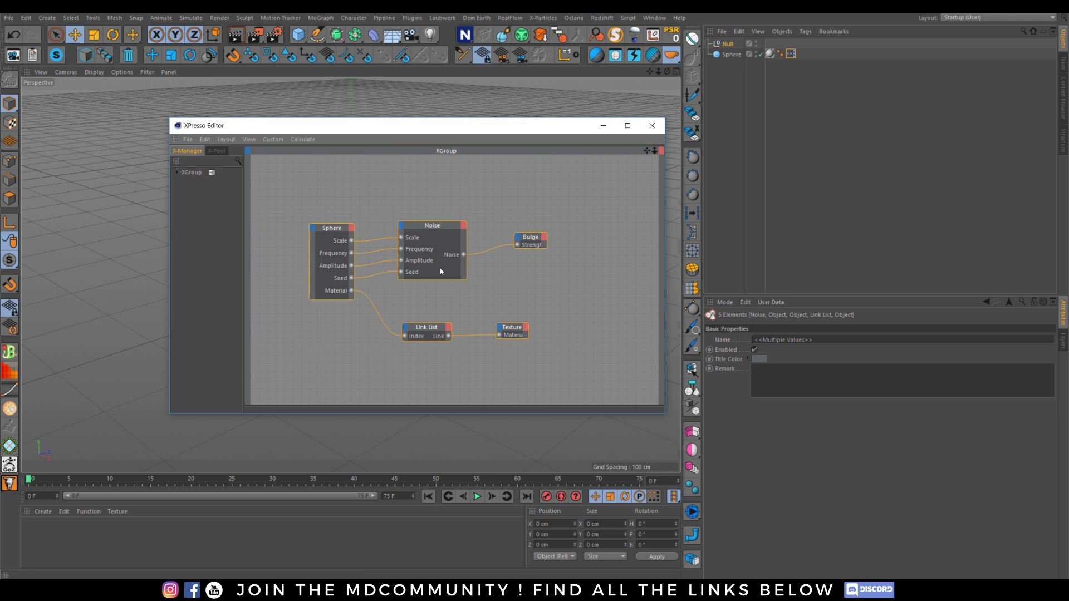
{"action": "left_click", "coordinate": [651, 127]}
{"action": "left_click_drag", "start_coordinate": [790, 54], "coordinate": [770, 43]}
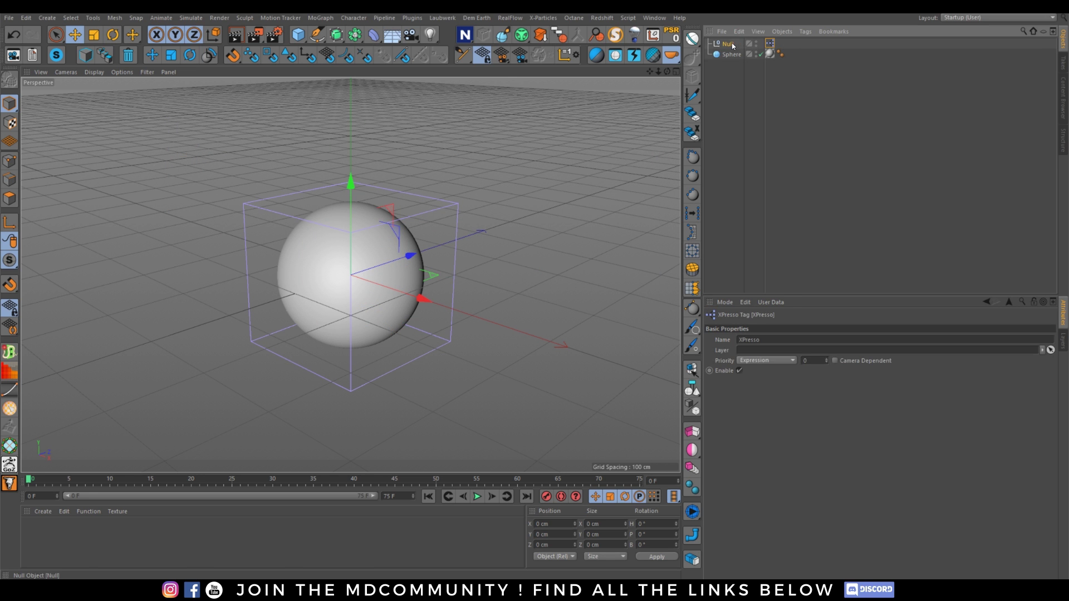
Rename the Null to 'Xpresso Backup' and put it on the Hidden layer.
{"action": "double_click", "coordinate": [728, 44]}
{"action": "type", "text": "Xpress"}
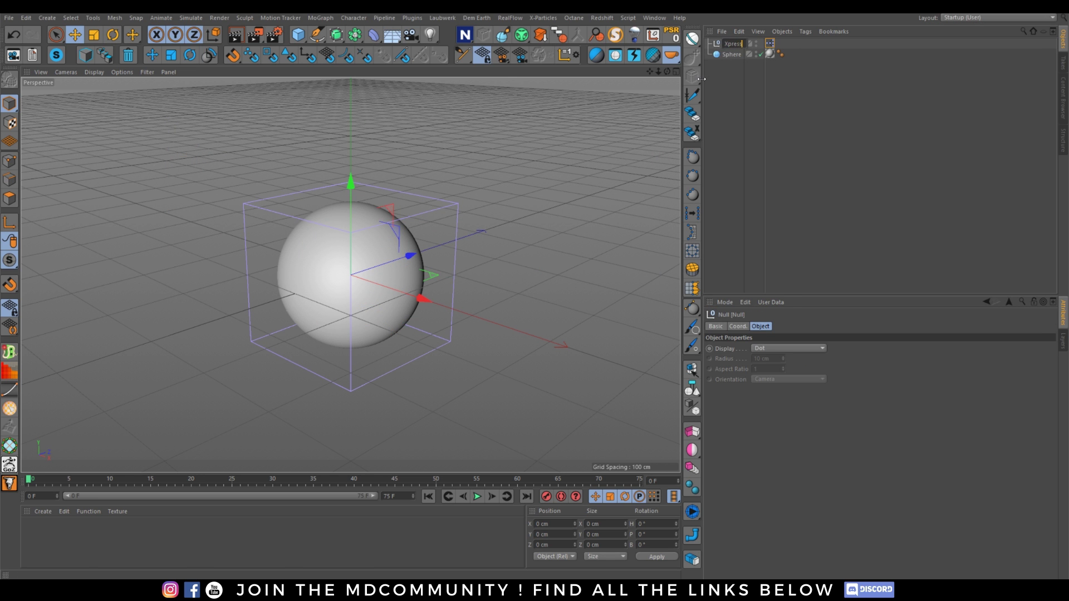
{"action": "type", "text": "o"}
{"action": "key", "text": "BackSpace"}
{"action": "key", "text": "BackSpace"}
{"action": "key", "text": "BackSpace"}
{"action": "key", "text": "BackSpace"}
{"action": "key", "text": "BackSpace"}
{"action": "key", "text": "BackSpace"}
{"action": "key", "text": "BackSpace"}
{"action": "type", "text": "Backup"}
{"action": "key", "text": "Return"}
{"action": "left_click", "coordinate": [776, 44]}
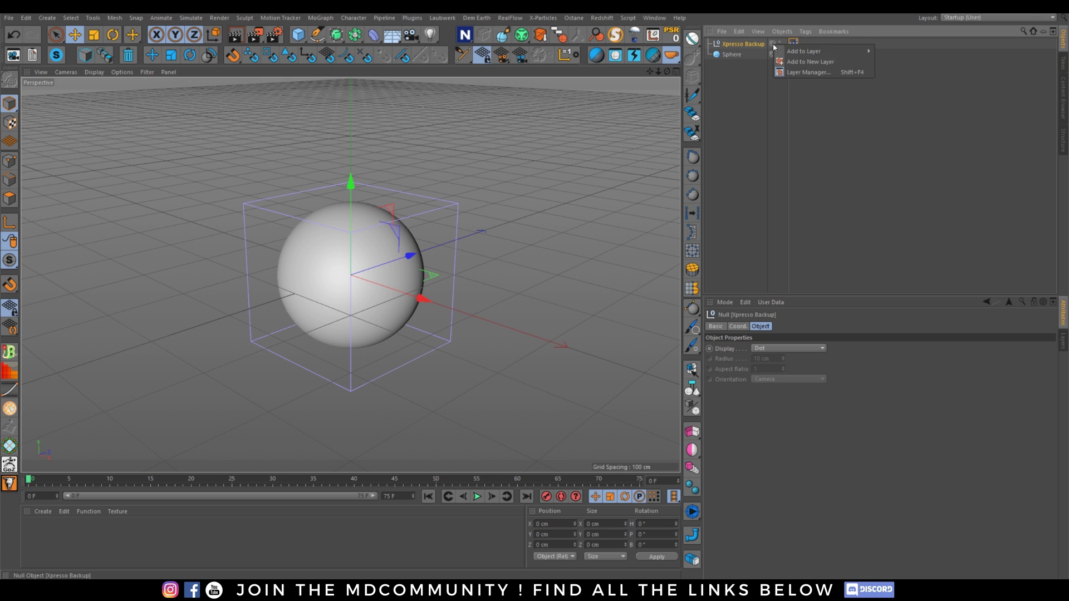
{"action": "left_click", "coordinate": [892, 51]}
Select the Sphere and set its user-data Frequency to 2 and Amplitude to 1.
{"action": "left_click", "coordinate": [756, 72]}
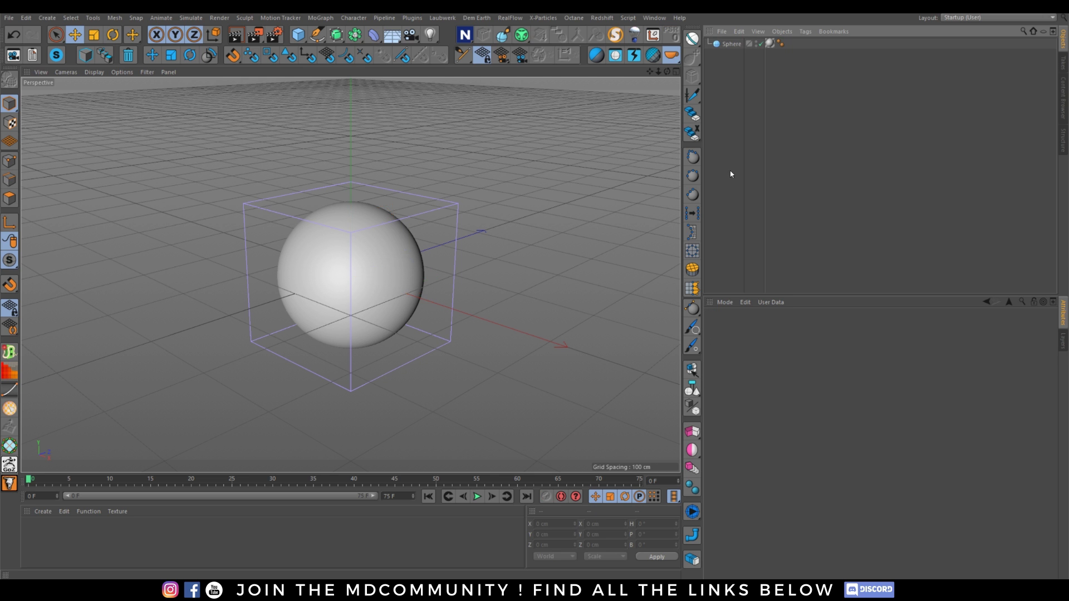
{"action": "left_click_drag", "start_coordinate": [365, 350], "coordinate": [499, 262], "text": "alt"}
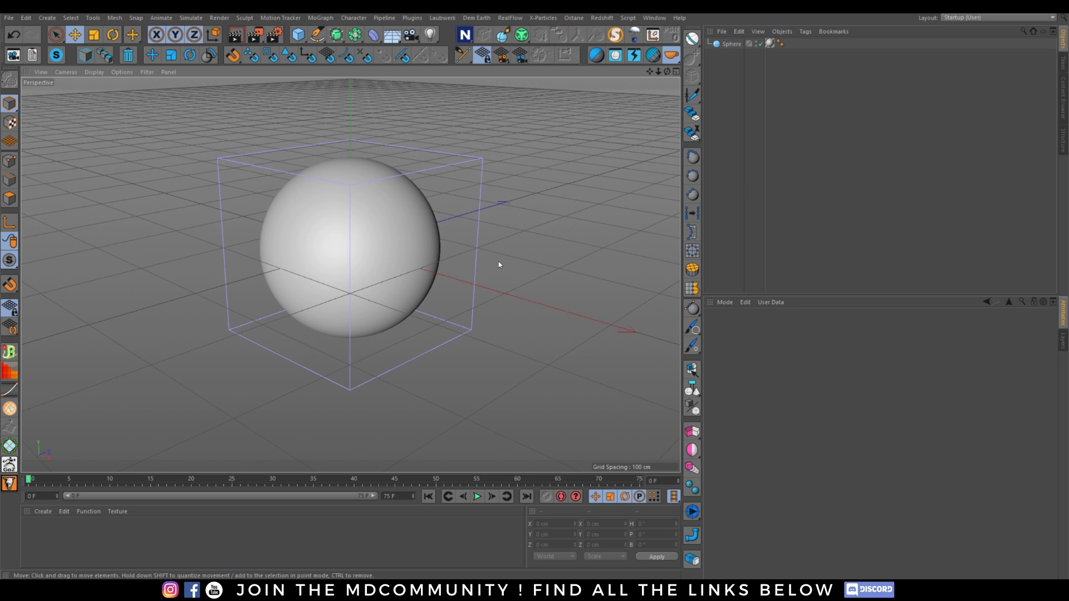
{"action": "left_click", "coordinate": [731, 44]}
{"action": "left_click_drag", "start_coordinate": [777, 357], "coordinate": [777, 348]}
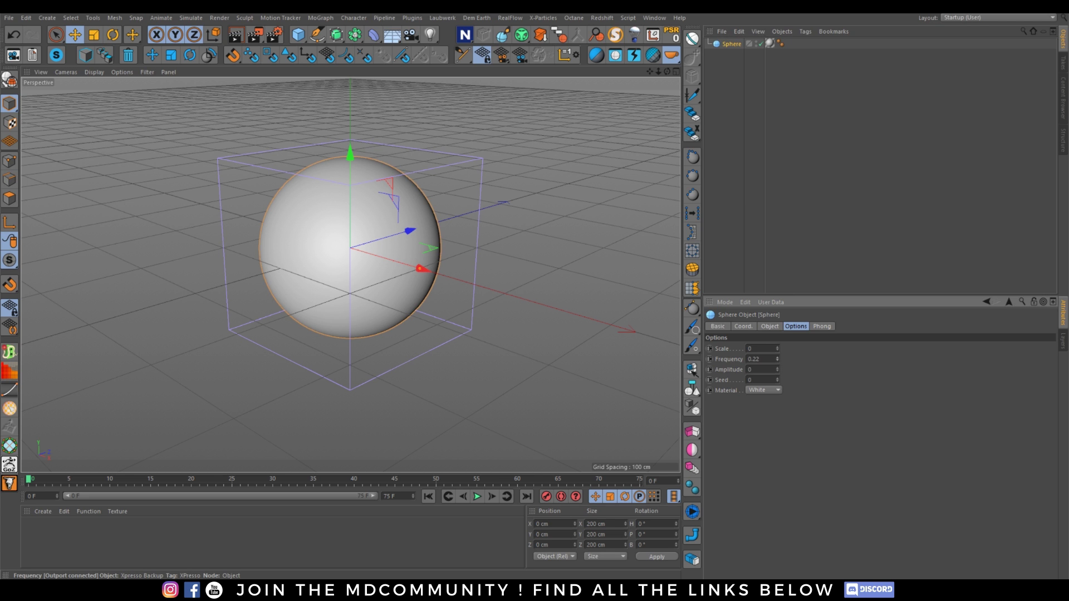
{"action": "double_click", "coordinate": [768, 359]}
{"action": "type", "text": "2"}
{"action": "key", "text": "Return"}
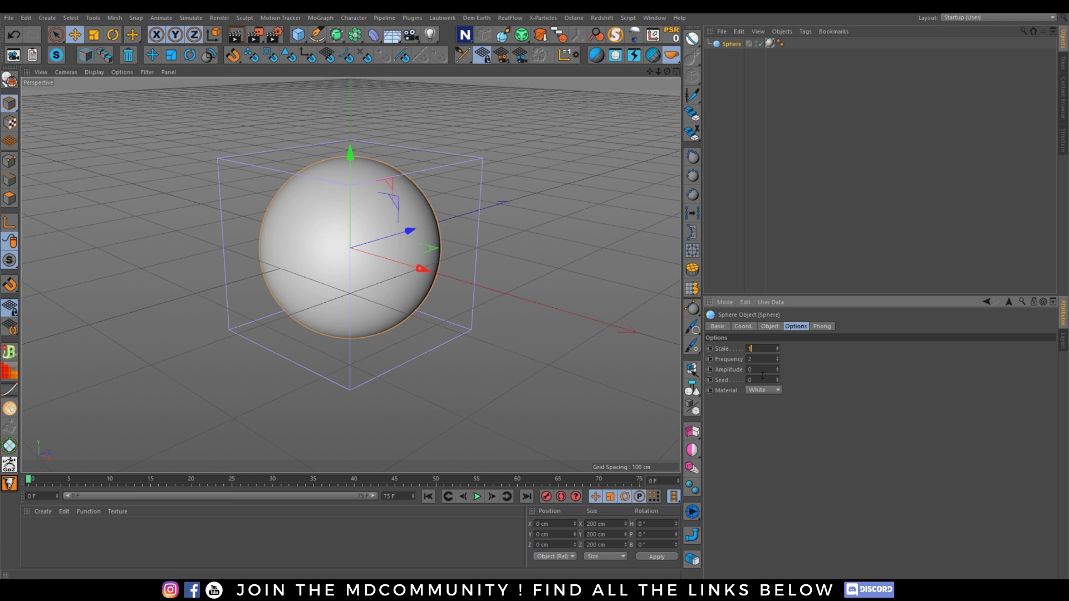
{"action": "double_click", "coordinate": [763, 369]}
{"action": "type", "text": "20"}
{"action": "key", "text": "Return"}
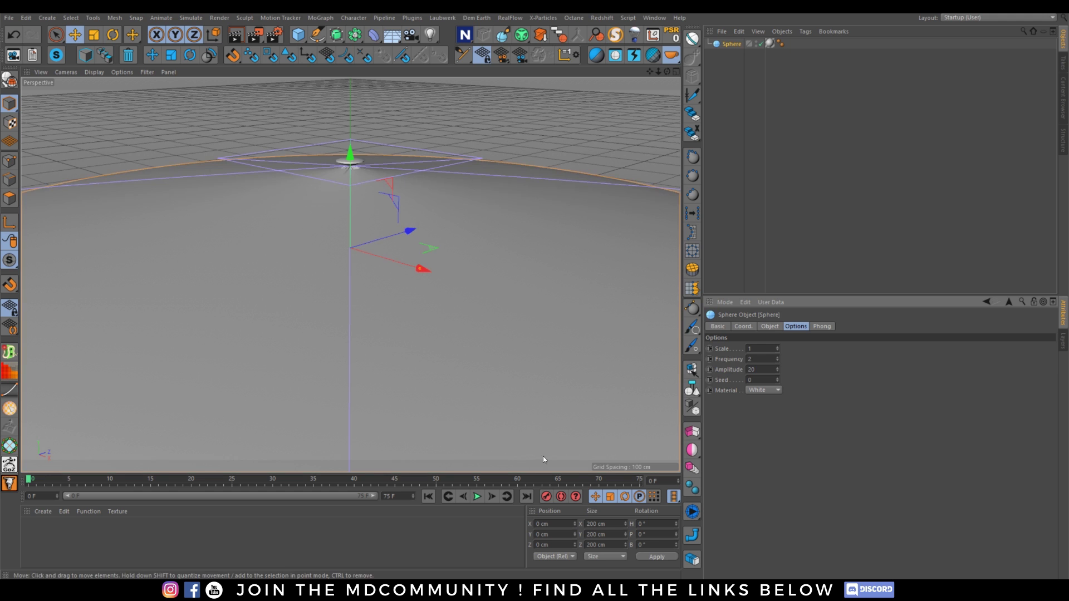
{"action": "type", "text": "1"}
{"action": "key", "text": "Return"}
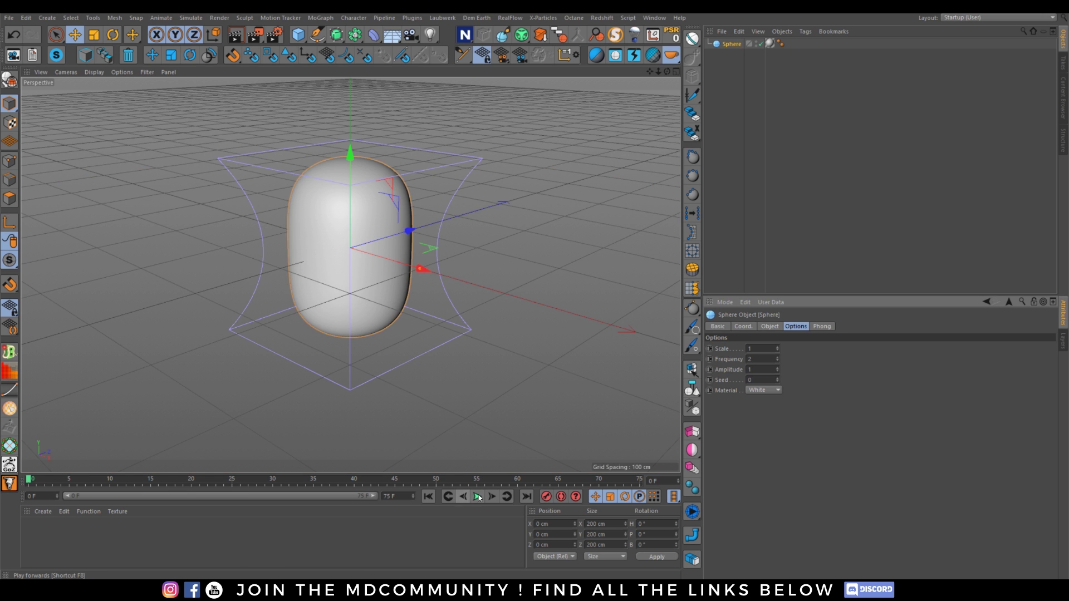
Preview the bulge animation, stopping at frame 33, then scrub back near the start.
{"action": "left_click", "coordinate": [478, 496]}
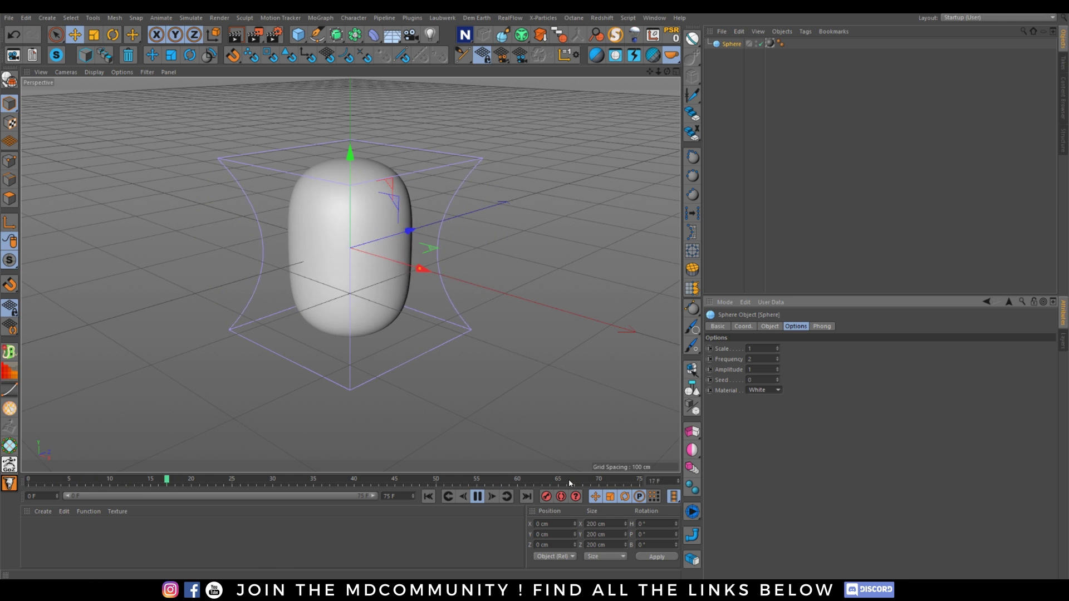
{"action": "left_click", "coordinate": [479, 497]}
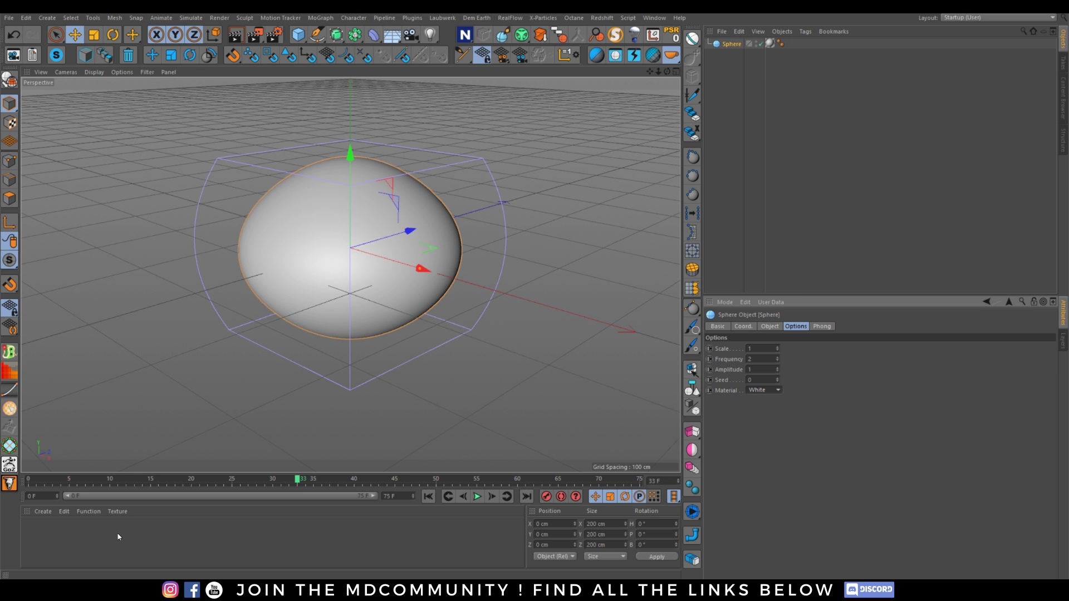
{"action": "left_click_drag", "start_coordinate": [77, 479], "coordinate": [28, 481]}
{"action": "scroll", "coordinate": [313, 280], "scroll_direction": "down", "scroll_amount": 2}
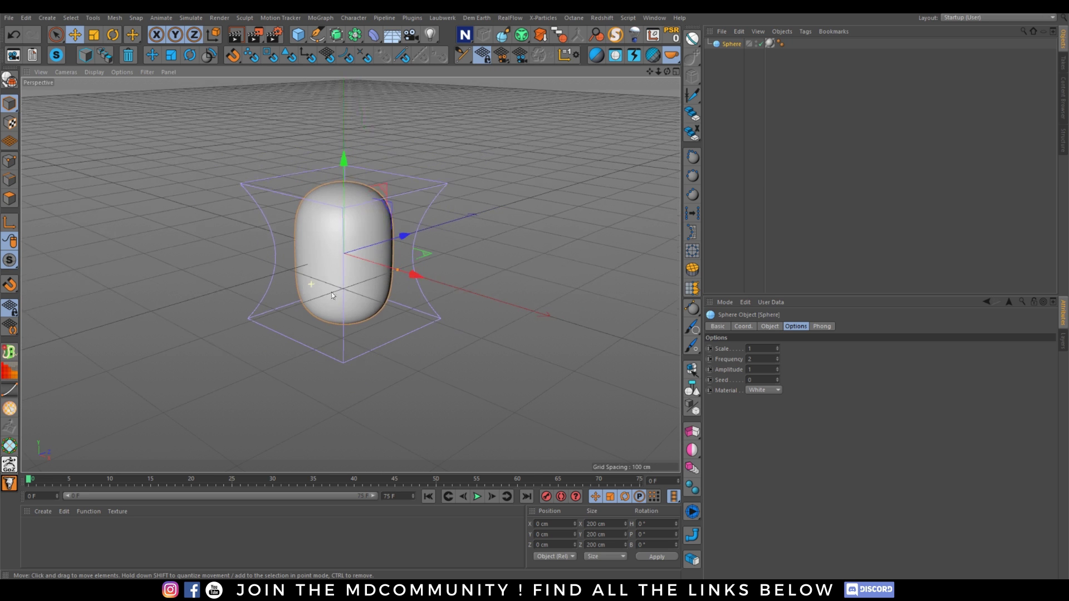
Add a Cube and move it to the right of the sphere.
{"action": "left_click", "coordinate": [298, 34]}
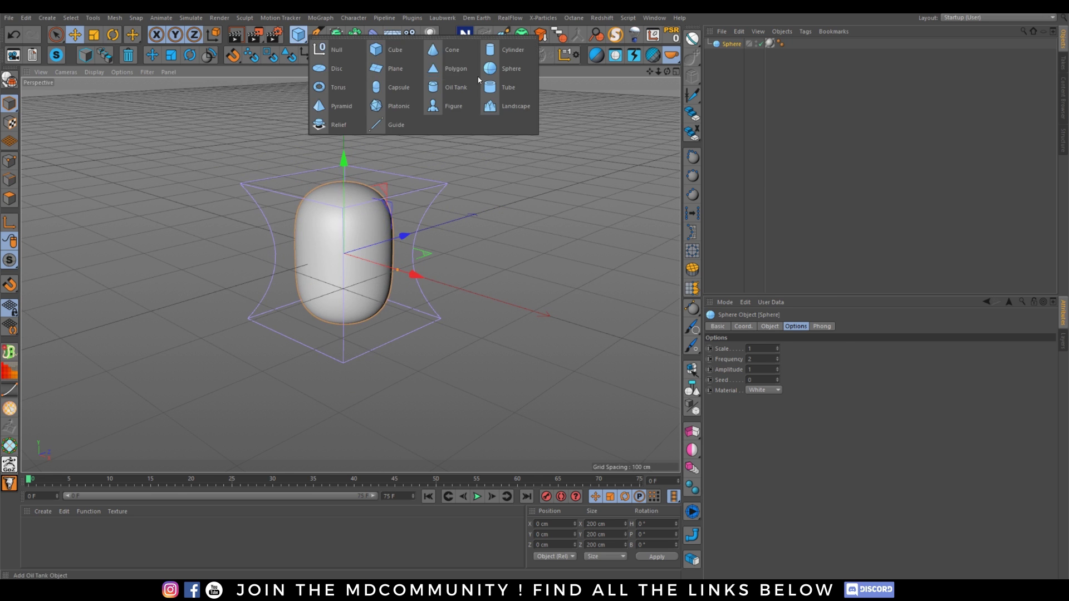
{"action": "left_click", "coordinate": [400, 48]}
{"action": "left_click_drag", "start_coordinate": [415, 274], "coordinate": [607, 333]}
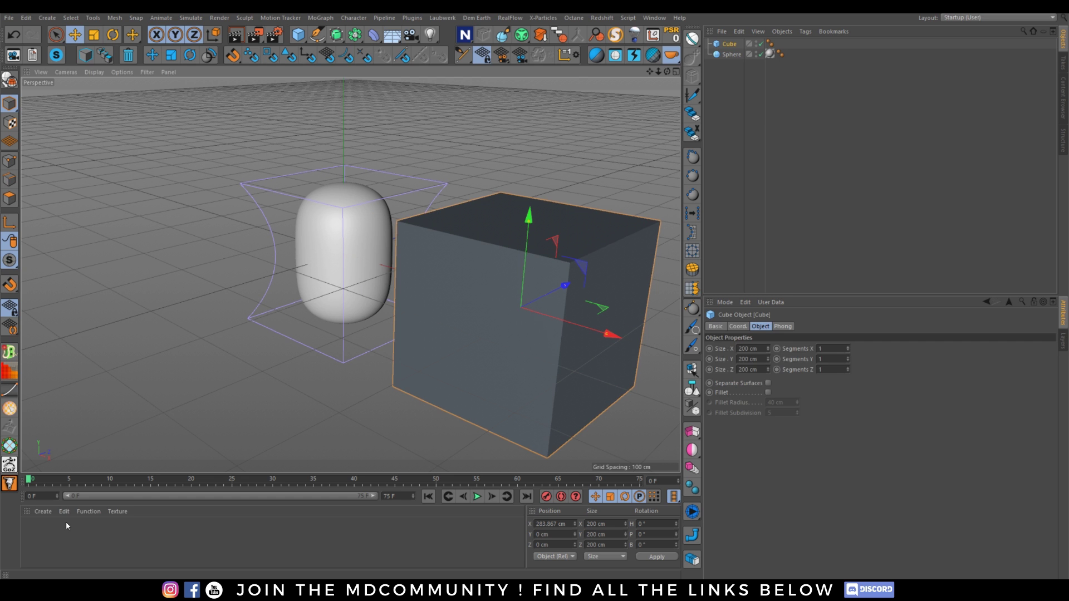
Create material Mat.3, drag it onto the cube, and reframe the view on both objects.
{"action": "double_click", "coordinate": [67, 526]}
{"action": "left_click_drag", "start_coordinate": [34, 531], "coordinate": [440, 355]}
{"action": "left_click_drag", "start_coordinate": [452, 298], "coordinate": [279, 202], "text": "alt"}
{"action": "scroll", "coordinate": [272, 259], "scroll_direction": "up", "scroll_amount": 4}
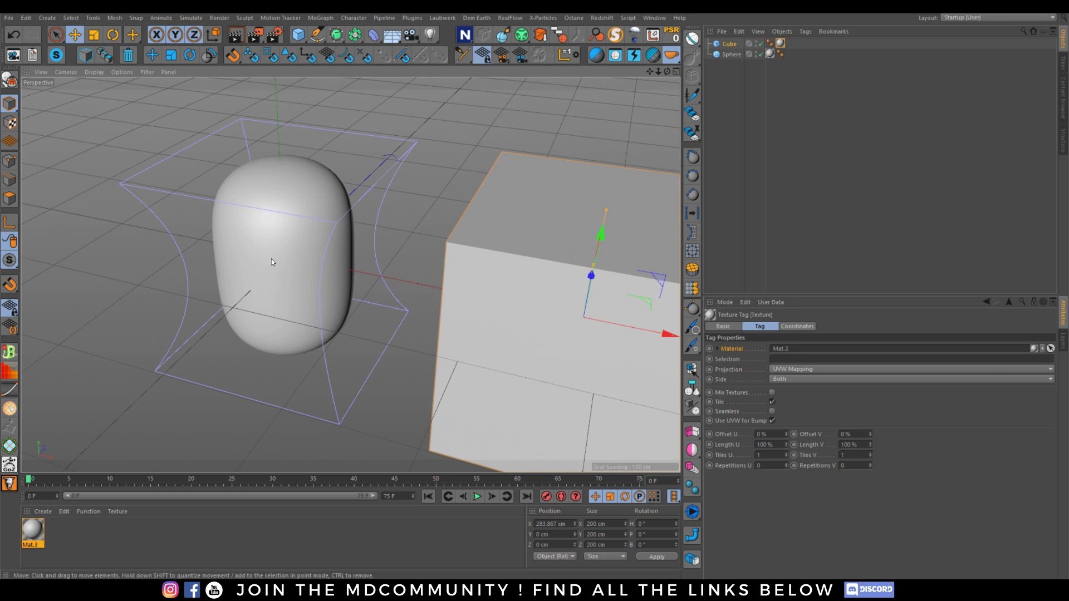
{"action": "left_click_drag", "start_coordinate": [271, 259], "coordinate": [276, 266], "text": "alt"}
{"action": "scroll", "coordinate": [312, 259], "scroll_direction": "down", "scroll_amount": 2}
{"action": "scroll", "coordinate": [353, 251], "scroll_direction": "up", "scroll_amount": 2}
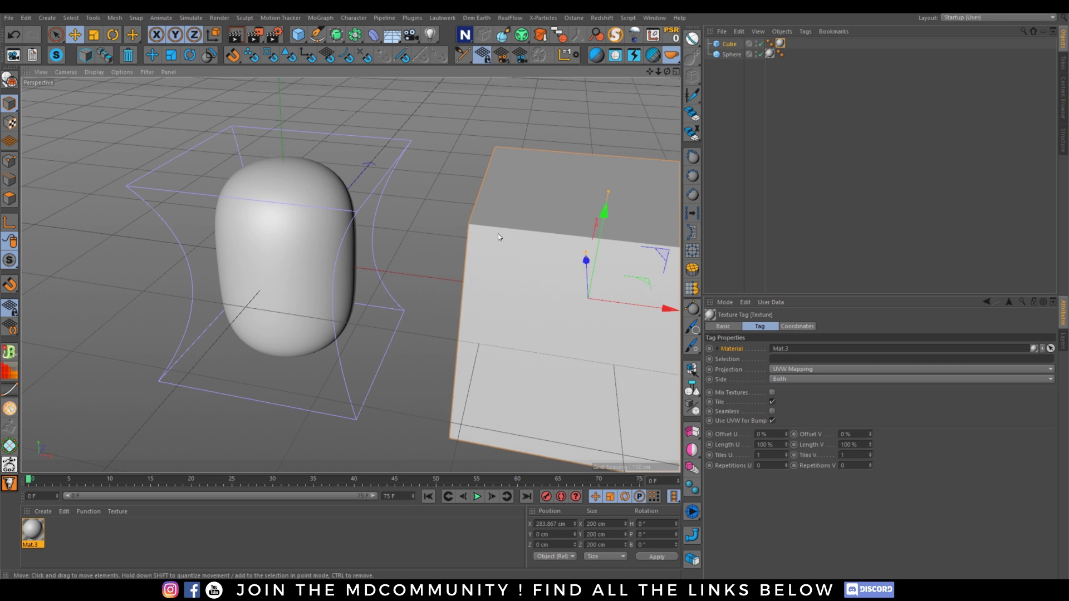
{"action": "left_click", "coordinate": [729, 54]}
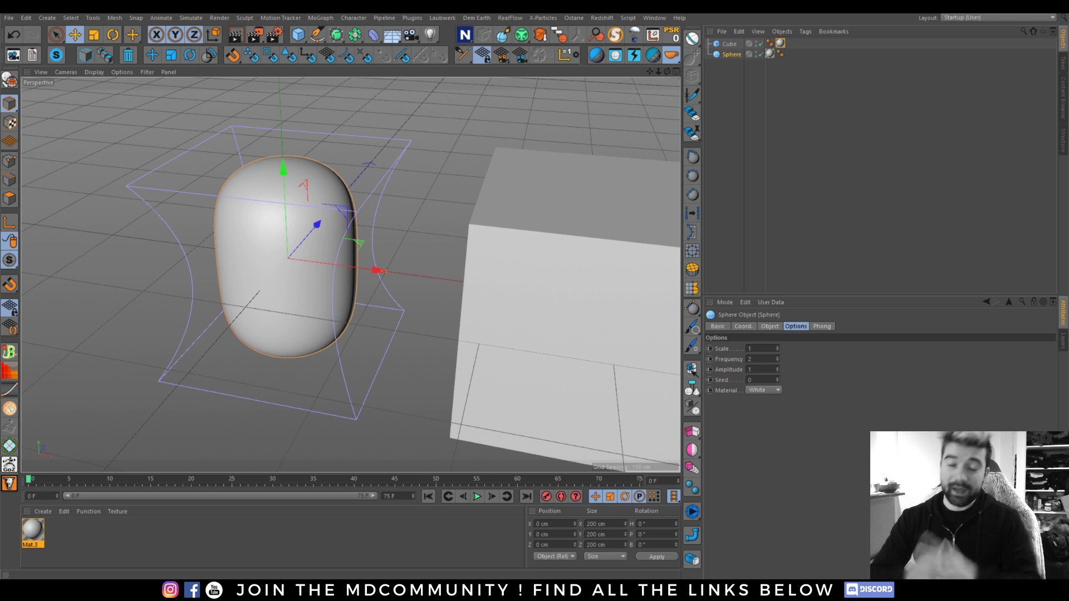
Pan the viewport toward the cube, then switch to the browser's YouTube channel page.
{"action": "middle_click_drag", "start_coordinate": [568, 305], "coordinate": [478, 304], "text": "alt"}
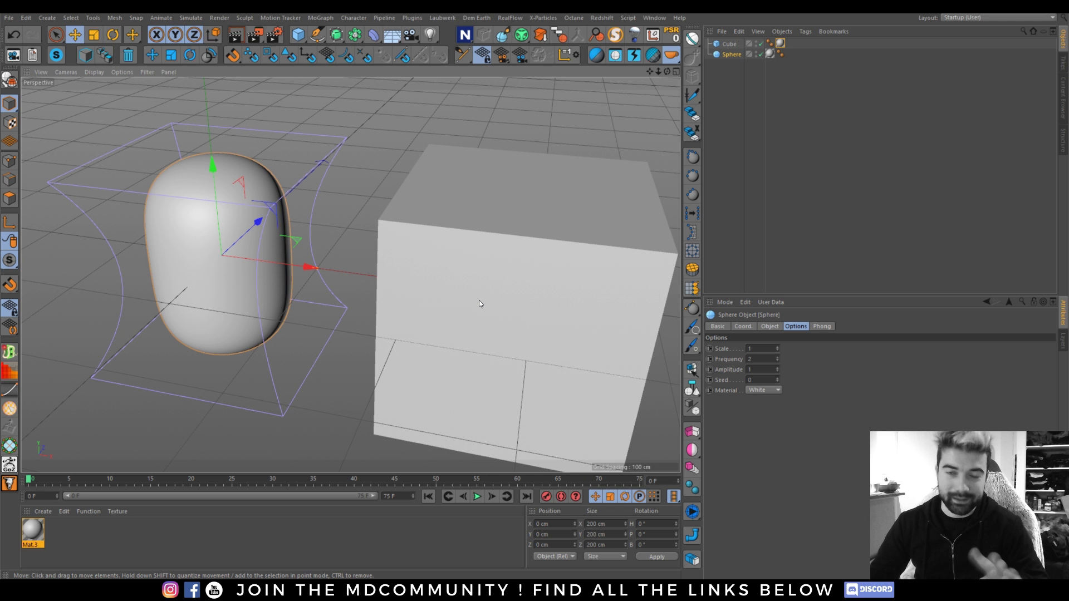
{"action": "key", "text": "alt+Tab"}
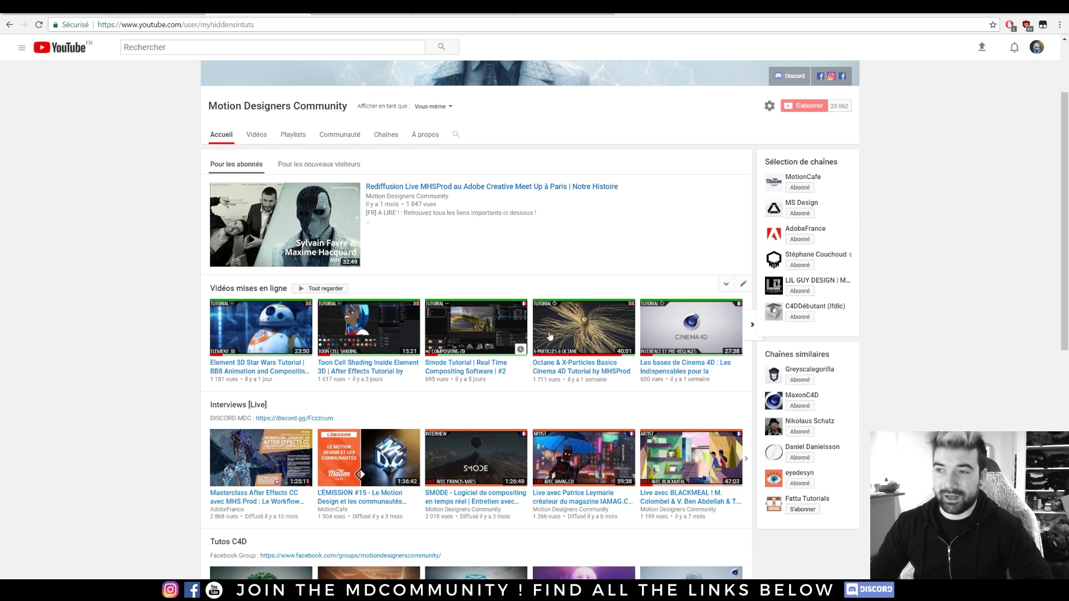
Show the next set of YouTube uploads, then scroll the [EN] Motion Designers Community Facebook feed.
{"action": "left_click", "coordinate": [751, 324]}
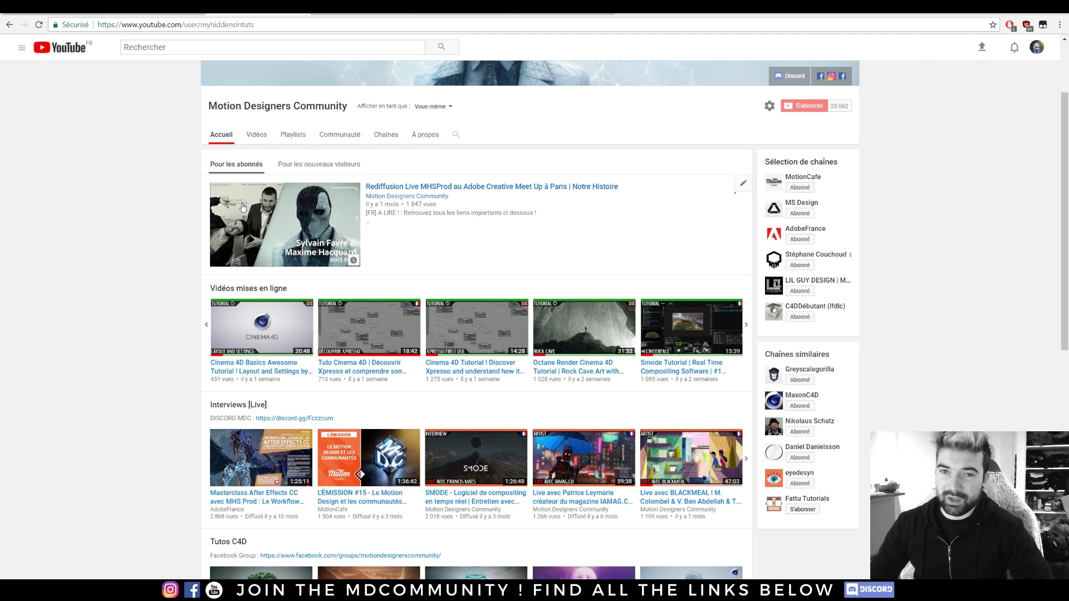
{"action": "left_click", "coordinate": [361, 11]}
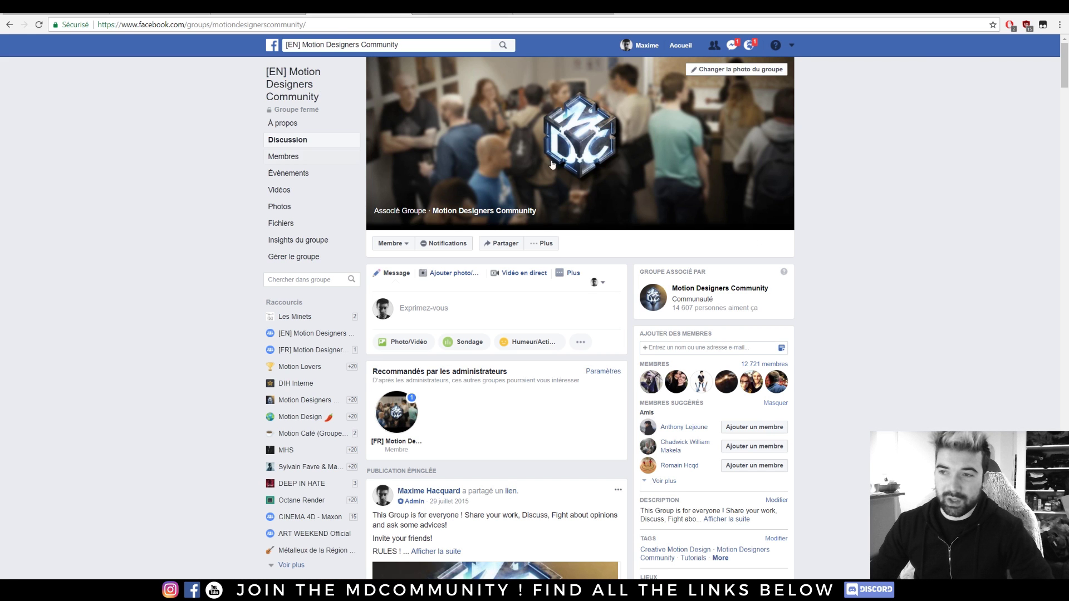
{"action": "scroll", "coordinate": [119, 207], "scroll_direction": "down", "scroll_amount": 20}
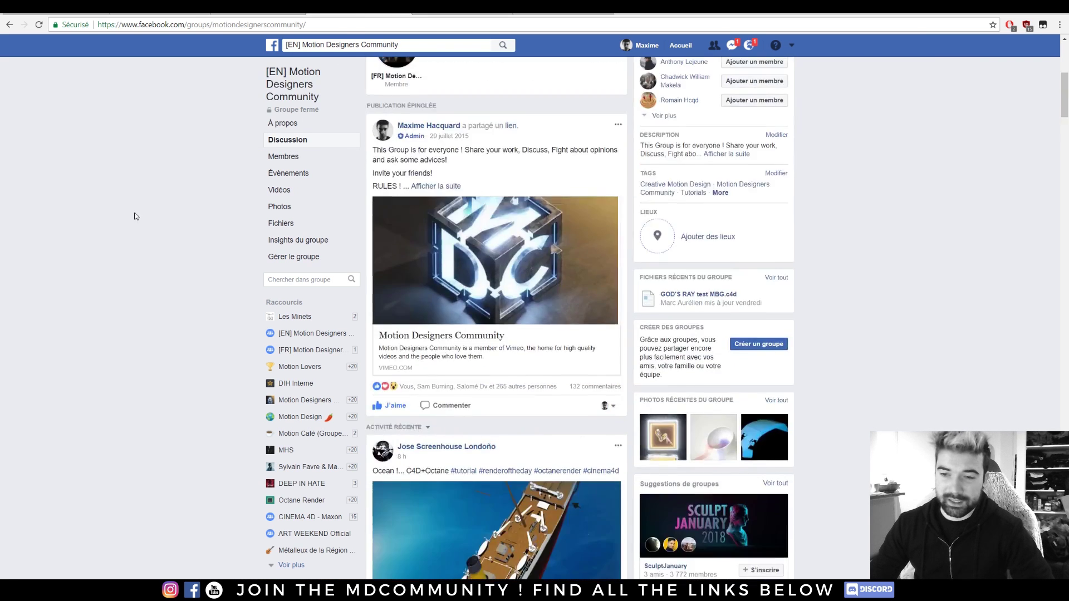
{"action": "scroll", "coordinate": [90, 181], "scroll_direction": "down", "scroll_amount": 5}
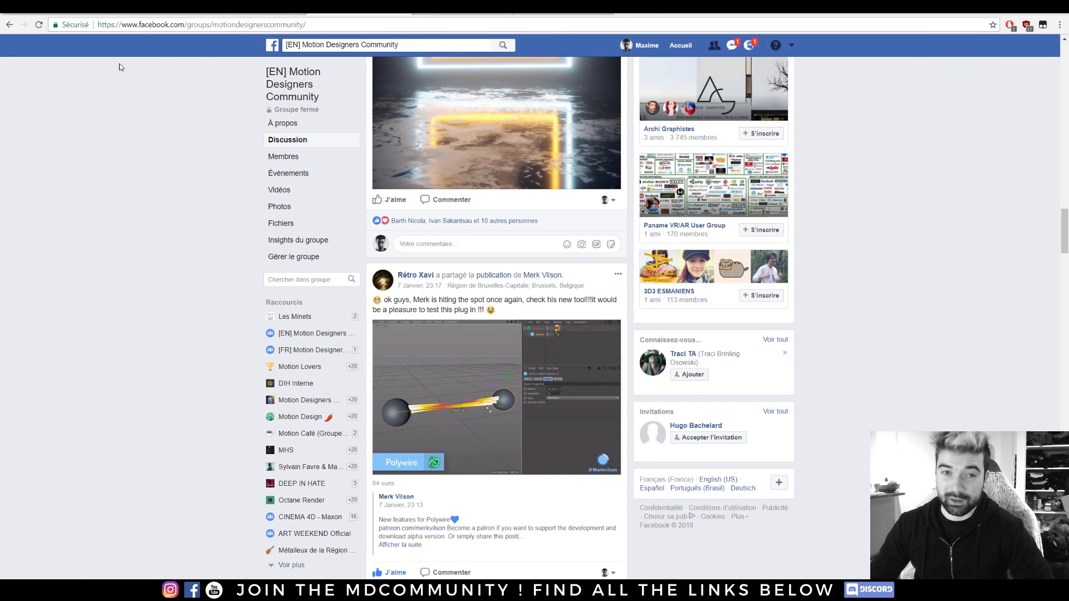
From the motiondesigners Instagram profile, open the #mdcommunity hashtag page and scroll its posts.
{"action": "left_click", "coordinate": [158, 9]}
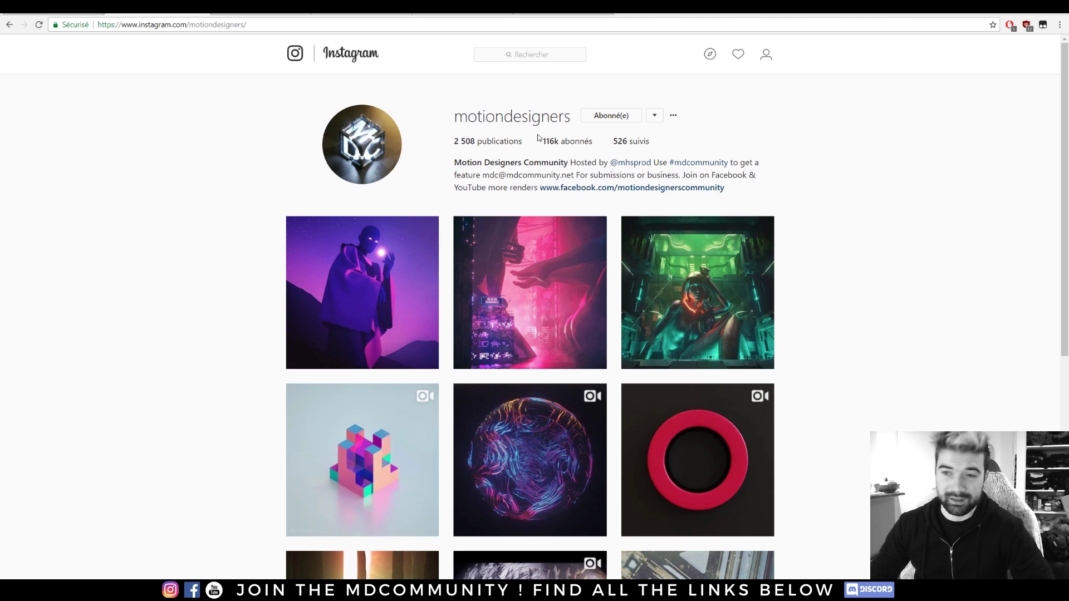
{"action": "left_click_drag", "start_coordinate": [537, 139], "coordinate": [638, 144]}
{"action": "left_click", "coordinate": [689, 172]}
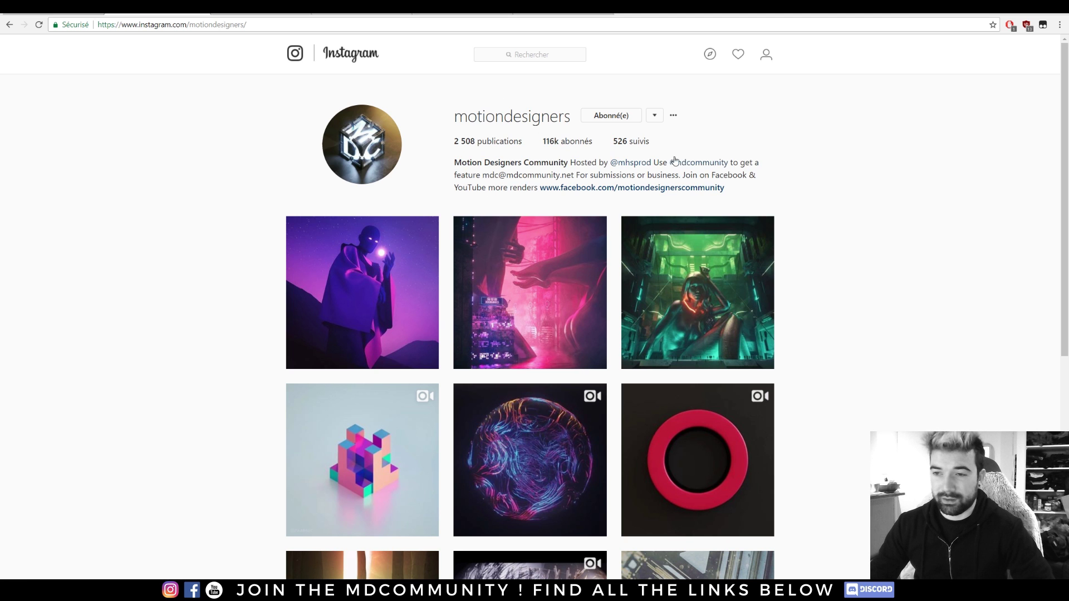
{"action": "left_click", "coordinate": [695, 169]}
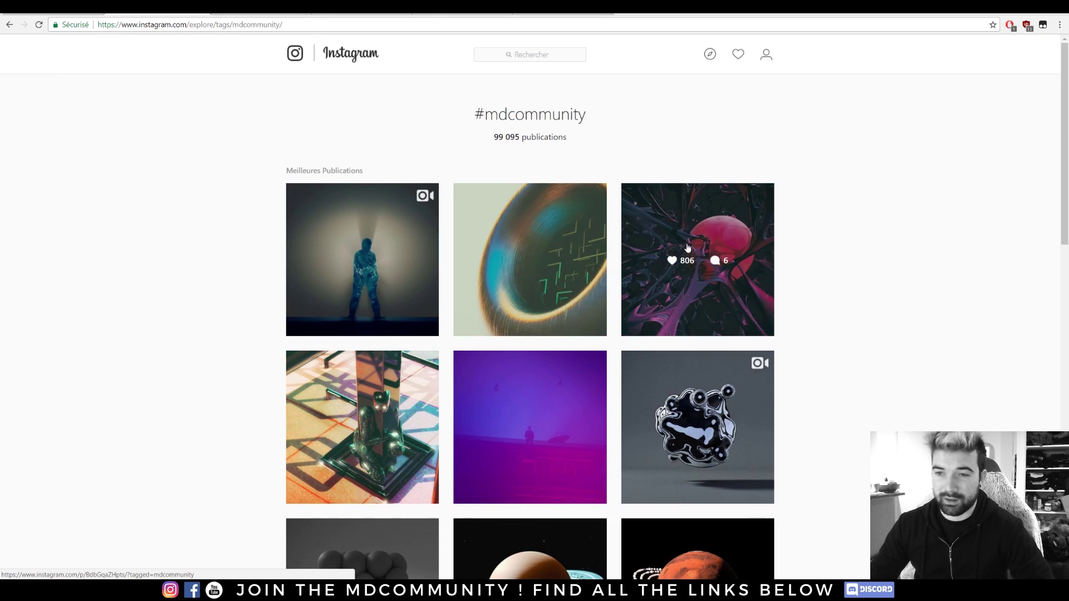
{"action": "scroll", "coordinate": [688, 248], "scroll_direction": "down", "scroll_amount": 11}
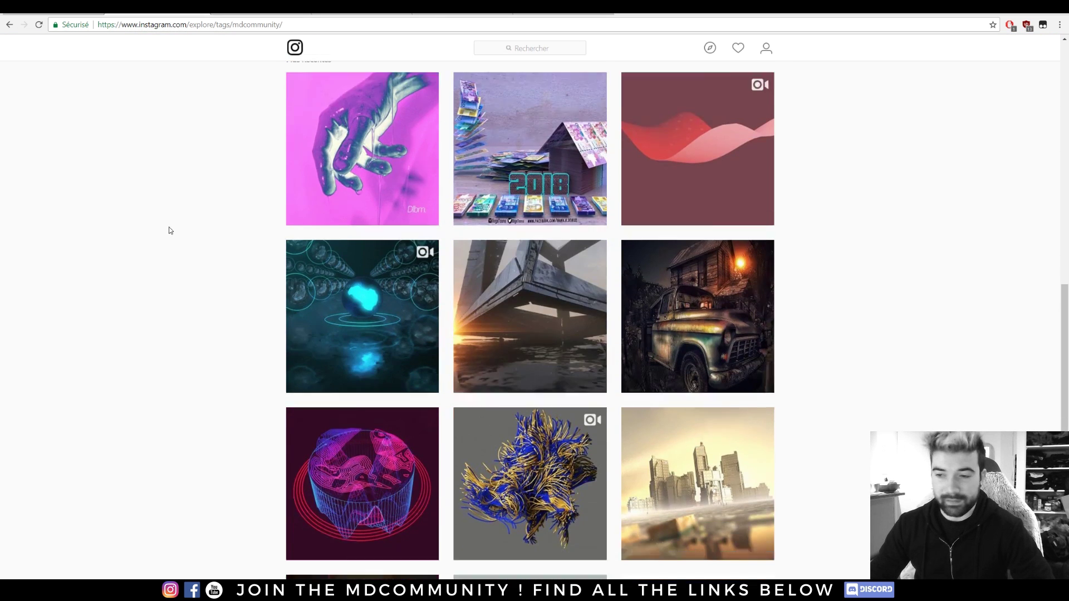
{"action": "scroll", "coordinate": [170, 230], "scroll_direction": "down", "scroll_amount": 9}
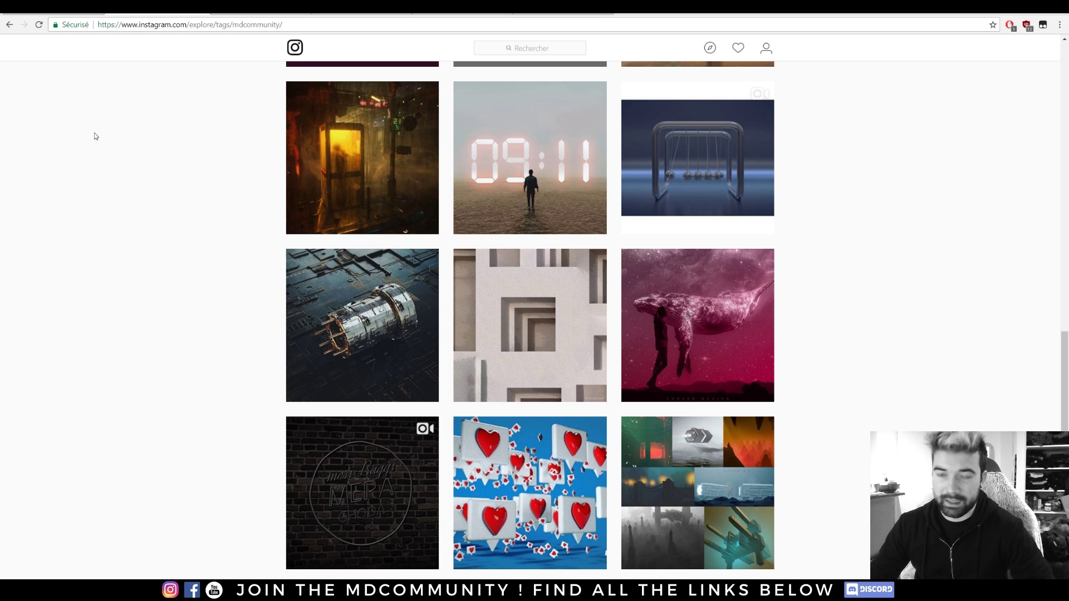
Skip the Facebook meetup aftermovie ahead to about 0:46, pause it, and go to the Patreon page.
{"action": "left_click", "coordinate": [469, 13]}
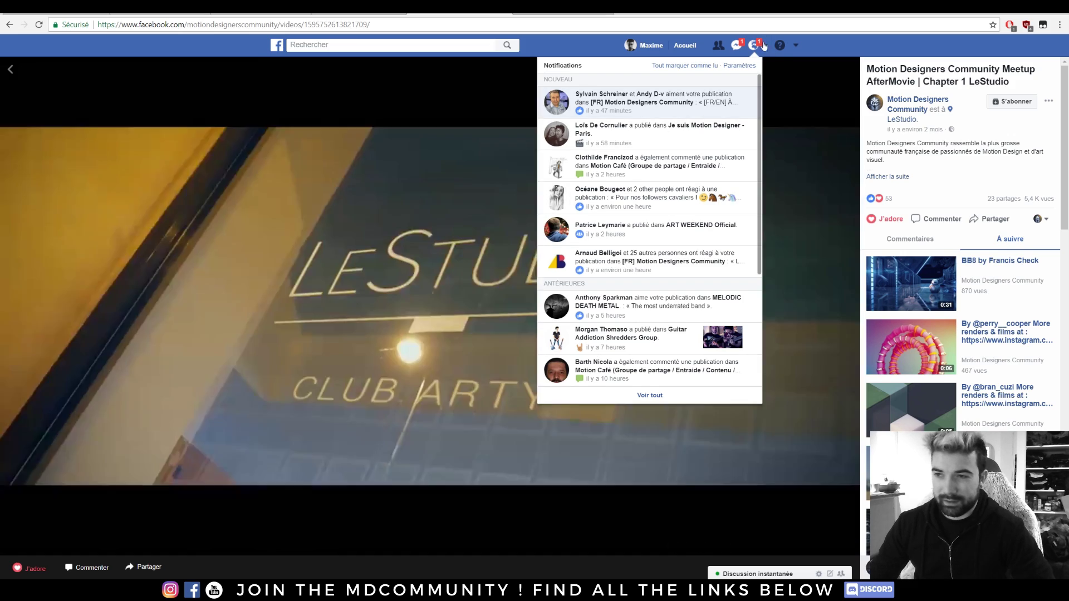
{"action": "left_click", "coordinate": [764, 45]}
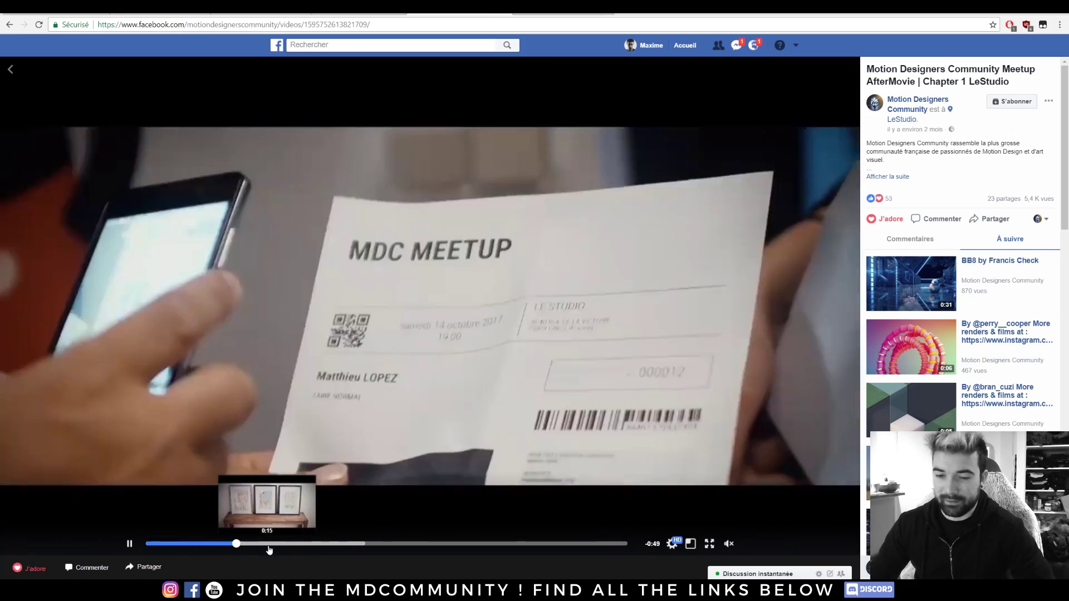
{"action": "left_click", "coordinate": [268, 544]}
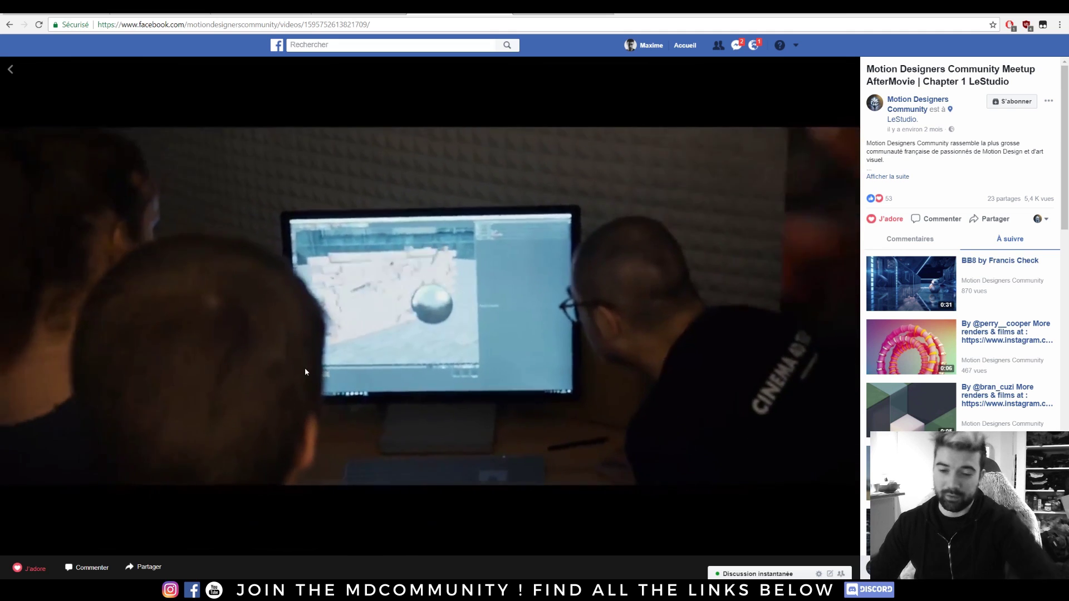
{"action": "mouse_move", "coordinate": [349, 557]}
{"action": "left_click", "coordinate": [433, 543]}
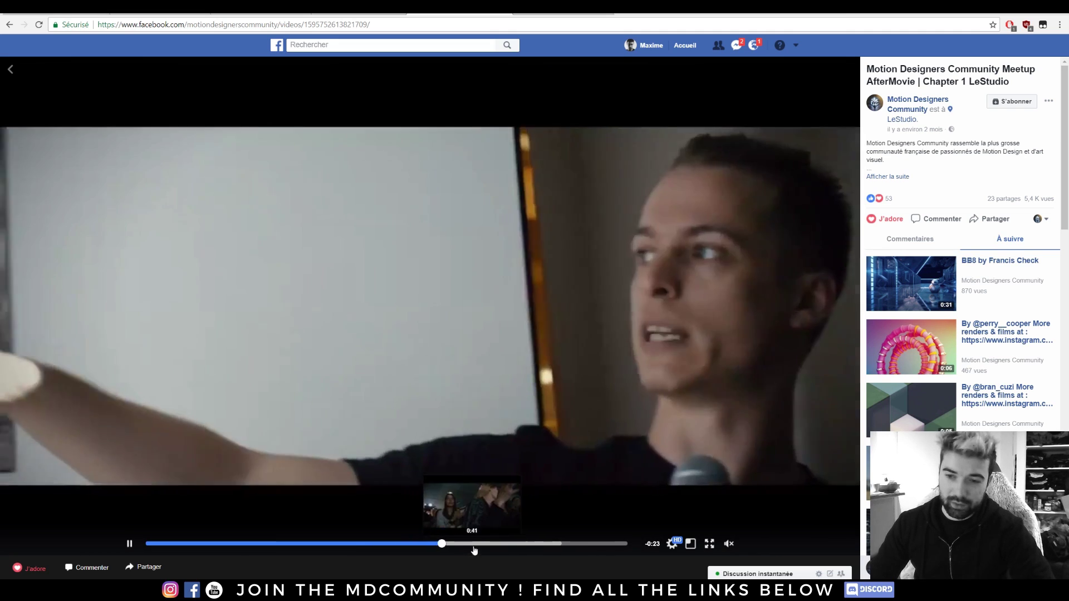
{"action": "left_click", "coordinate": [473, 543]}
{"action": "left_click", "coordinate": [521, 543]}
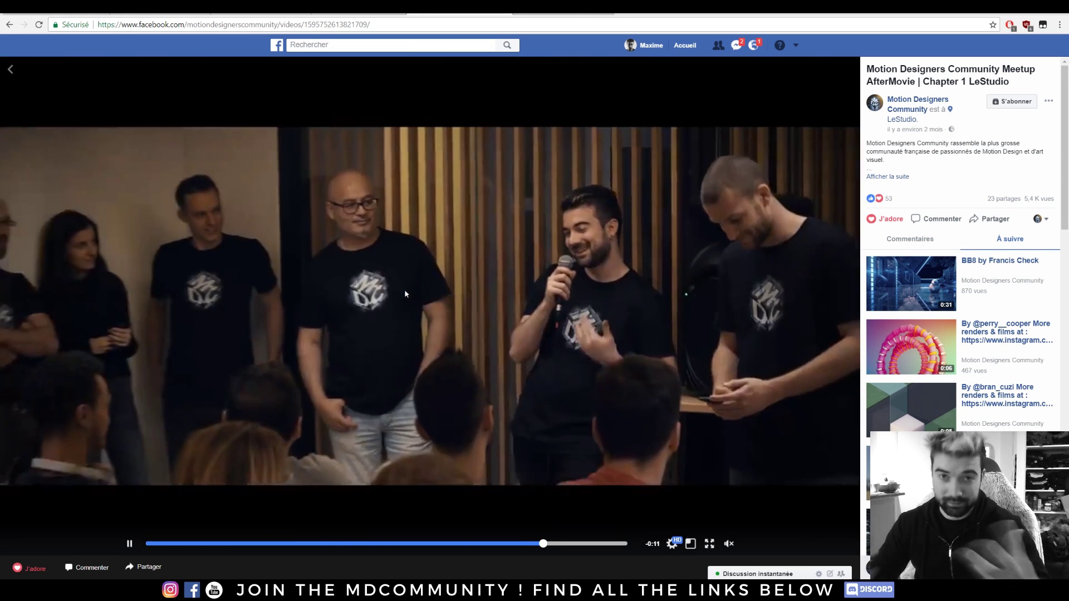
{"action": "left_click", "coordinate": [129, 547]}
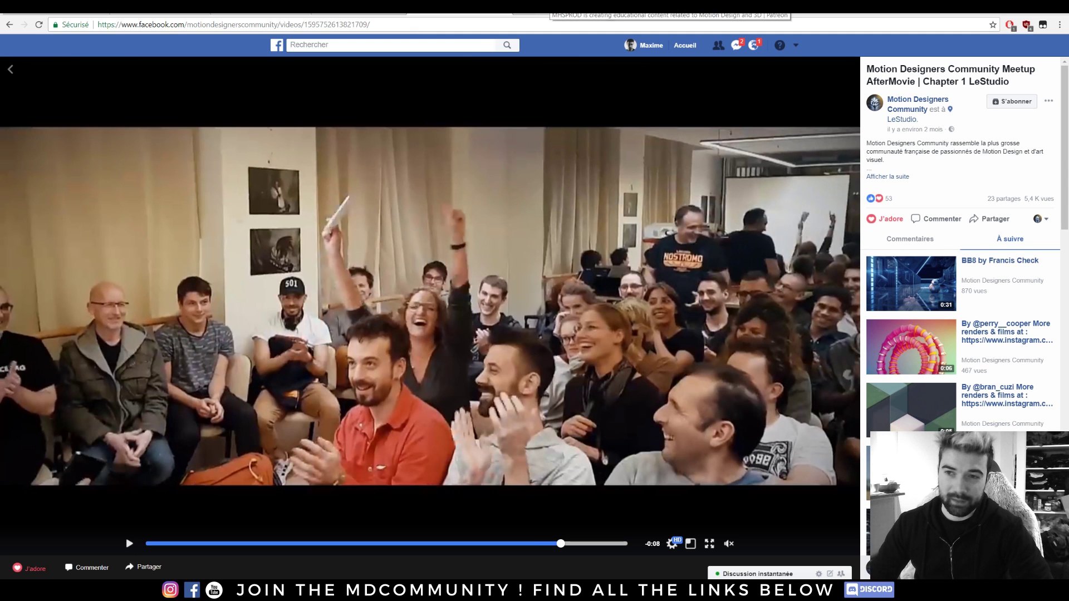
{"action": "left_click", "coordinate": [553, 8]}
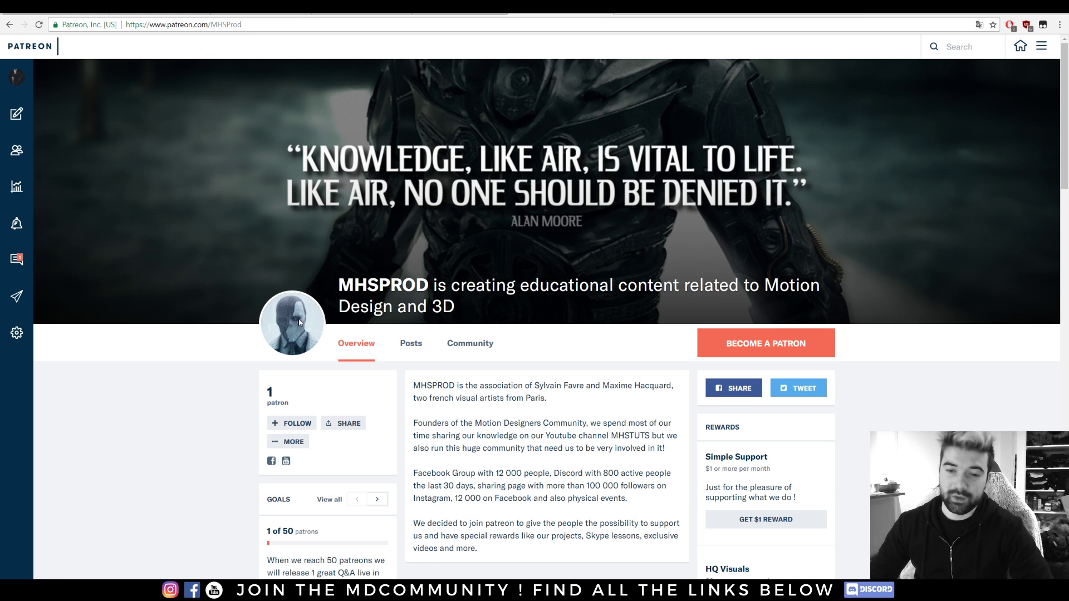
Scroll through the posts on MHSPROD's Patreon page.
{"action": "left_click", "coordinate": [217, 424]}
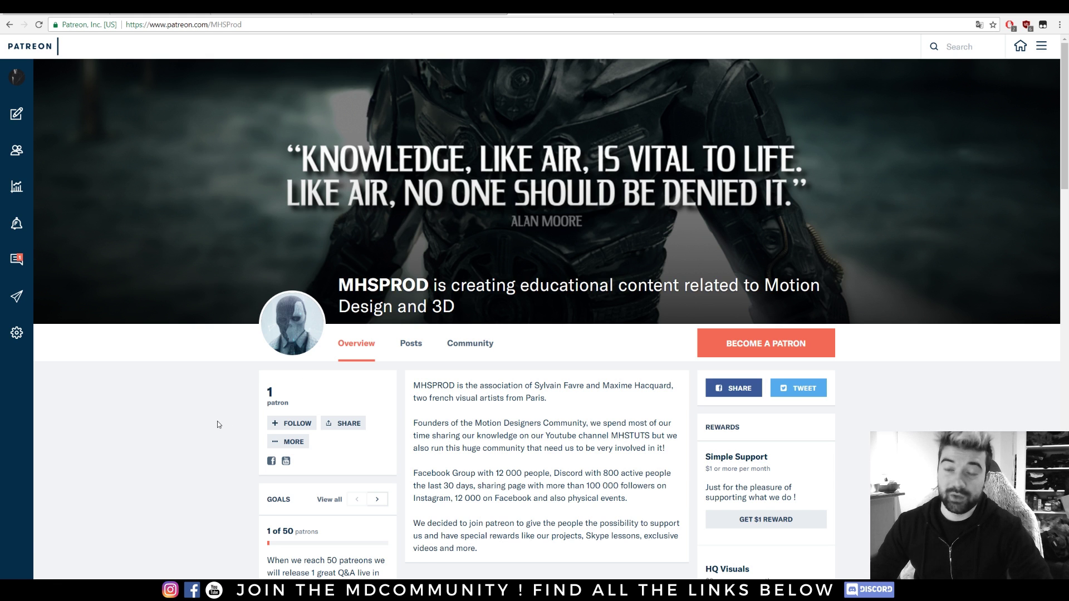
{"action": "scroll", "coordinate": [203, 412], "scroll_direction": "down", "scroll_amount": 1}
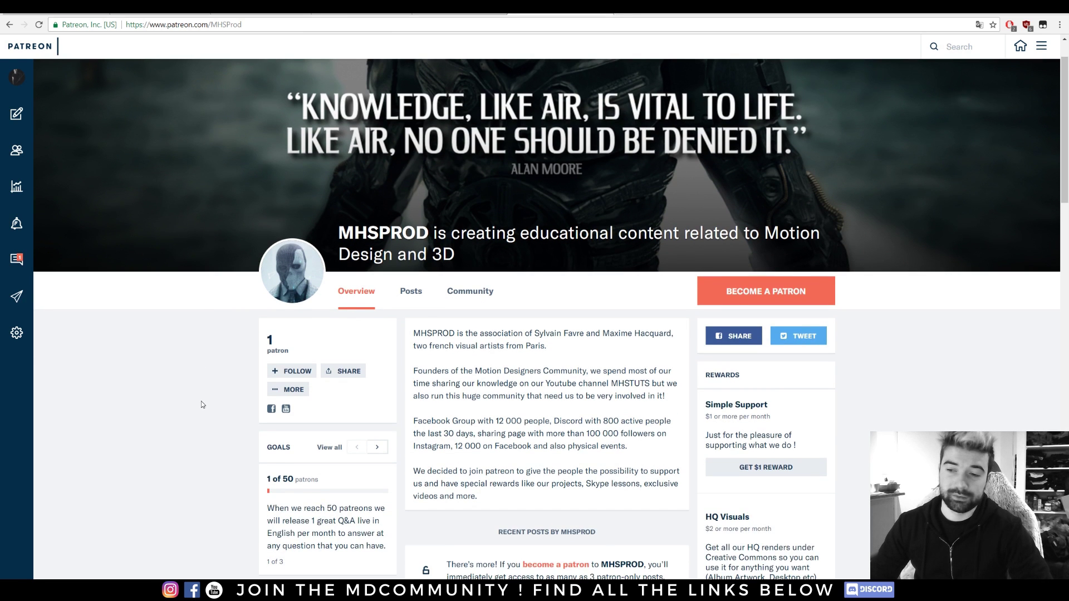
{"action": "scroll", "coordinate": [199, 400], "scroll_direction": "down", "scroll_amount": 2}
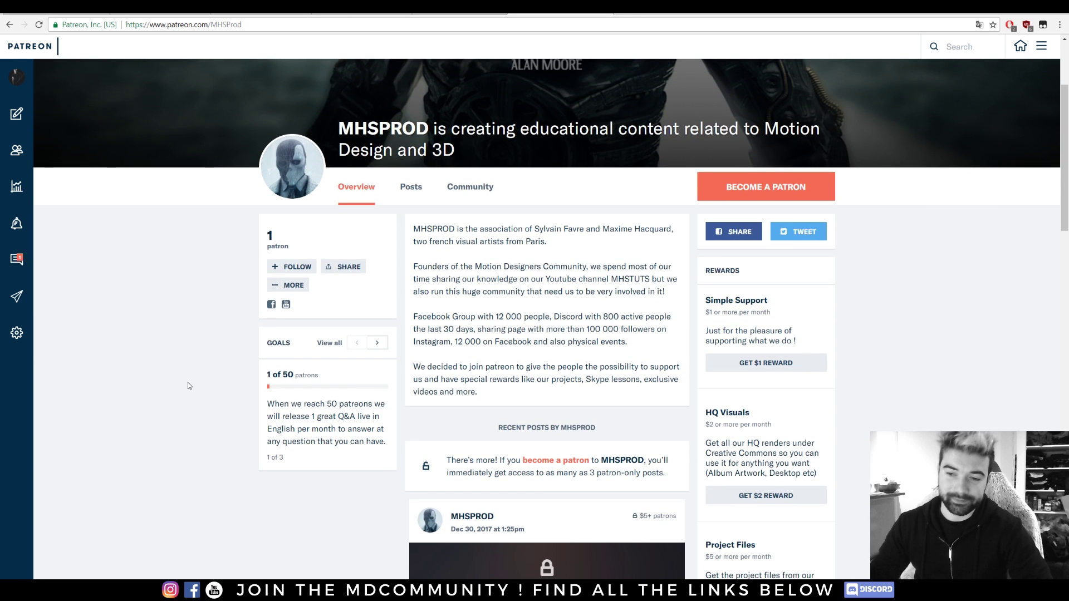
{"action": "scroll", "coordinate": [178, 370], "scroll_direction": "down", "scroll_amount": 2}
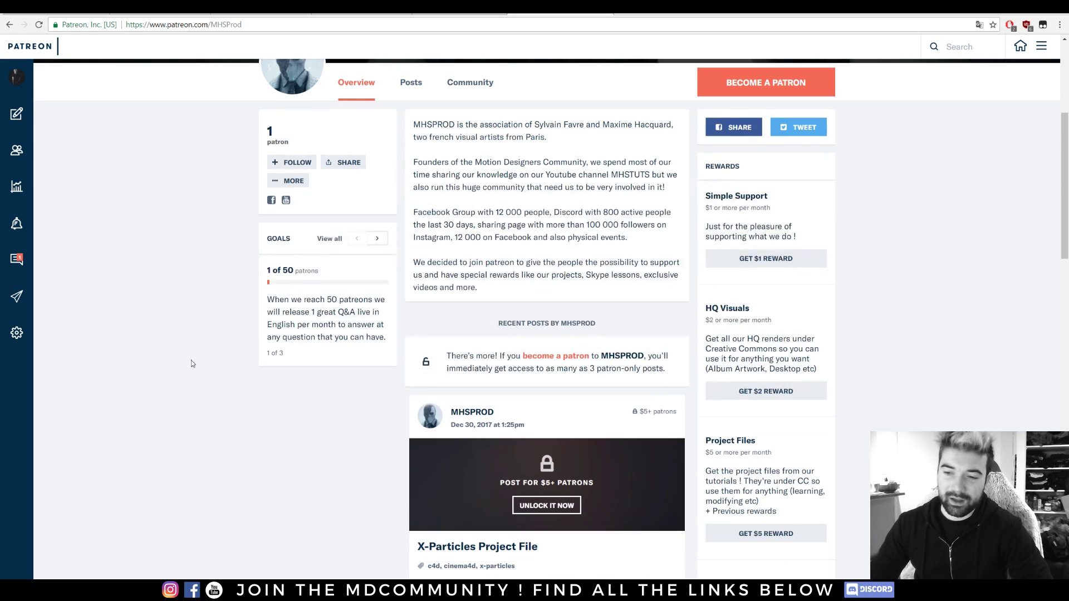
{"action": "scroll", "coordinate": [570, 253], "scroll_direction": "down", "scroll_amount": 18}
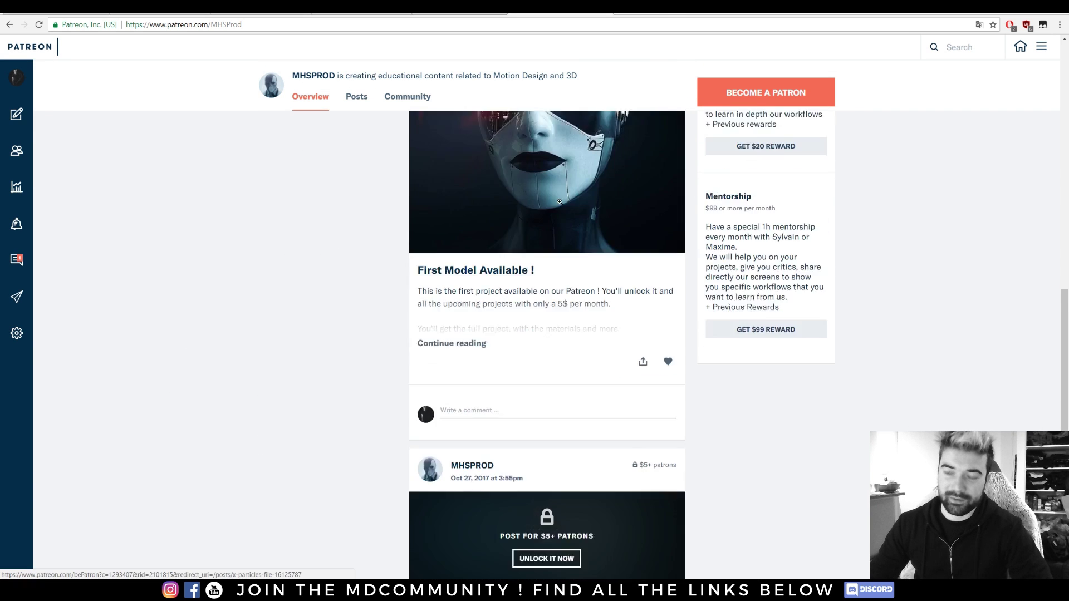
{"action": "scroll", "coordinate": [569, 254], "scroll_direction": "up", "scroll_amount": 12}
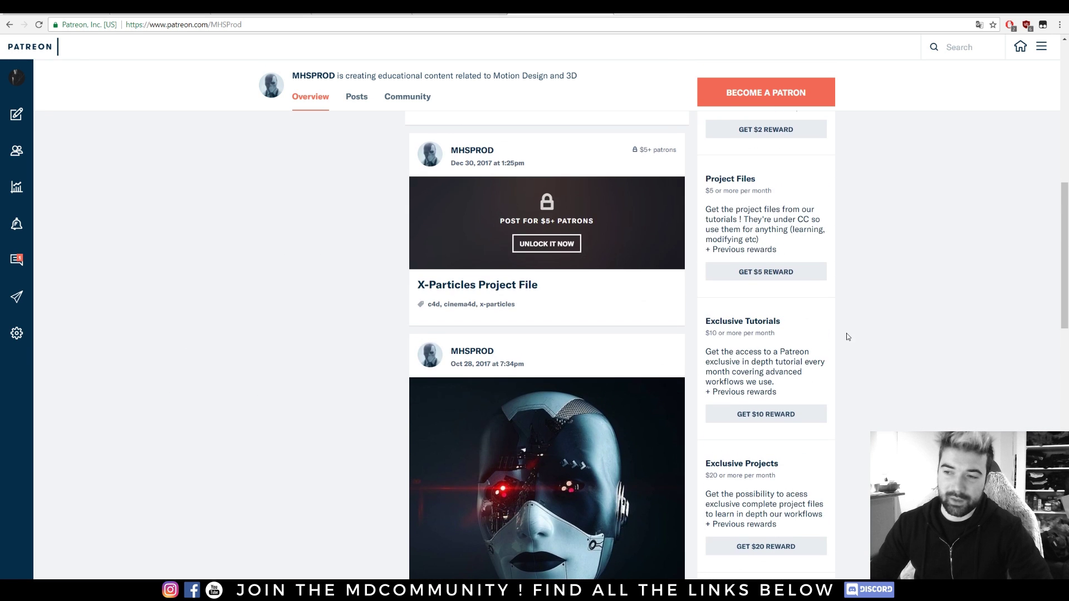
{"action": "scroll", "coordinate": [814, 254], "scroll_direction": "up", "scroll_amount": 5}
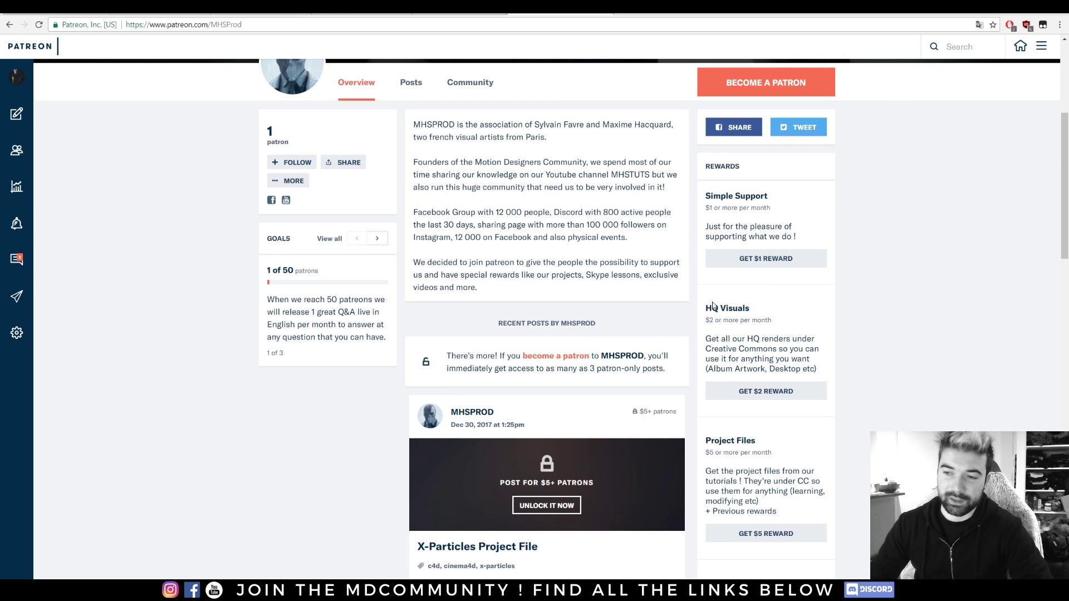
{"action": "scroll", "coordinate": [764, 285], "scroll_direction": "down", "scroll_amount": 11}
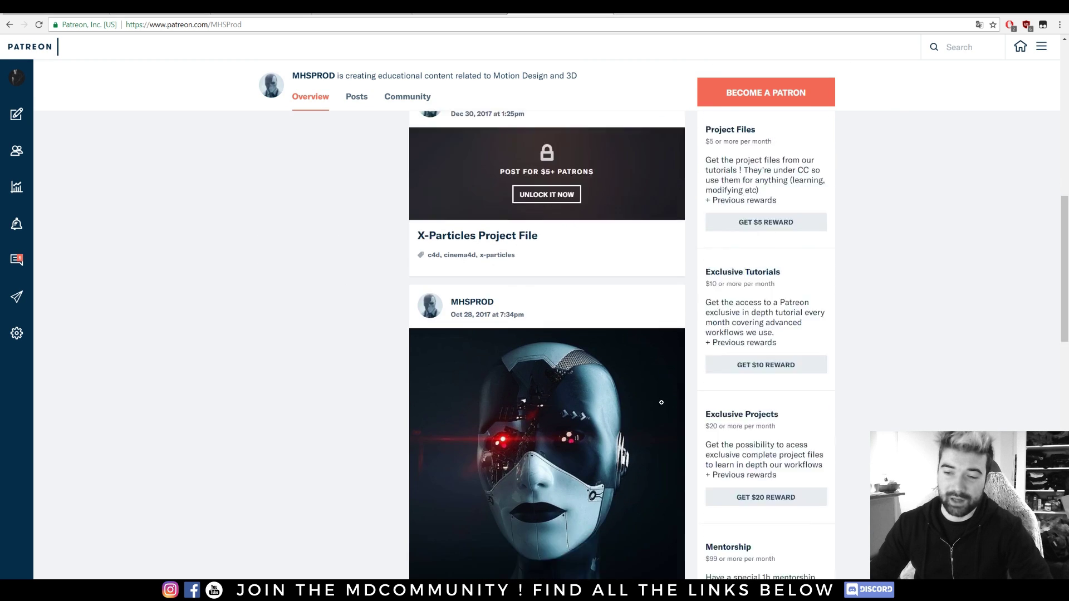
{"action": "scroll", "coordinate": [629, 317], "scroll_direction": "up", "scroll_amount": 7}
{"action": "scroll", "coordinate": [629, 317], "scroll_direction": "up", "scroll_amount": 5}
{"action": "scroll", "coordinate": [768, 334], "scroll_direction": "down", "scroll_amount": 8}
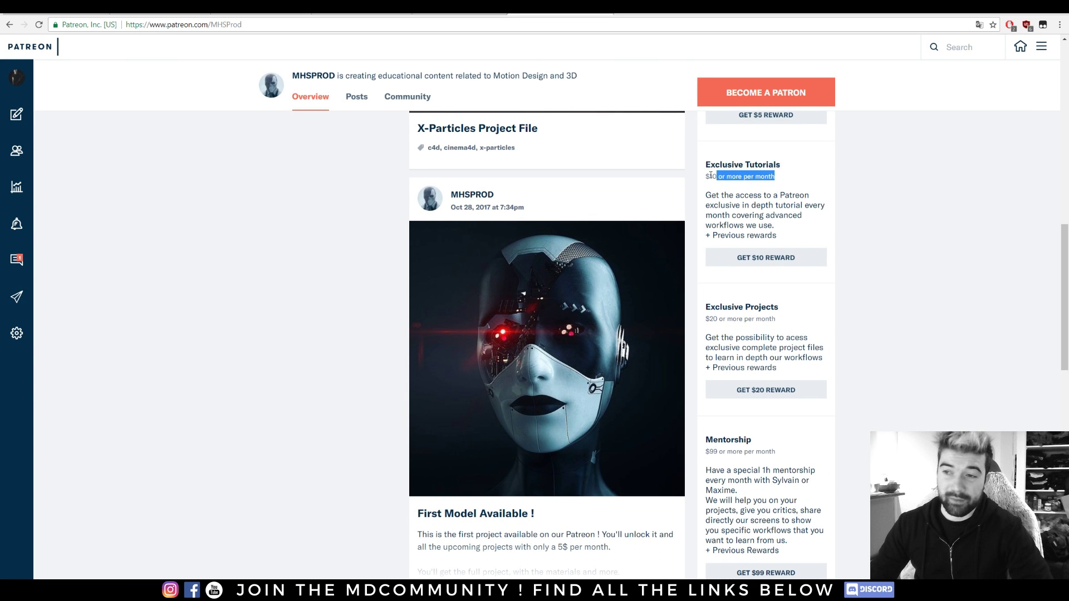
Review the reward tiers, including Exclusive Projects, then switch to the YouTube tab.
{"action": "left_click_drag", "start_coordinate": [711, 175], "coordinate": [440, 197]}
{"action": "left_click", "coordinate": [847, 227]}
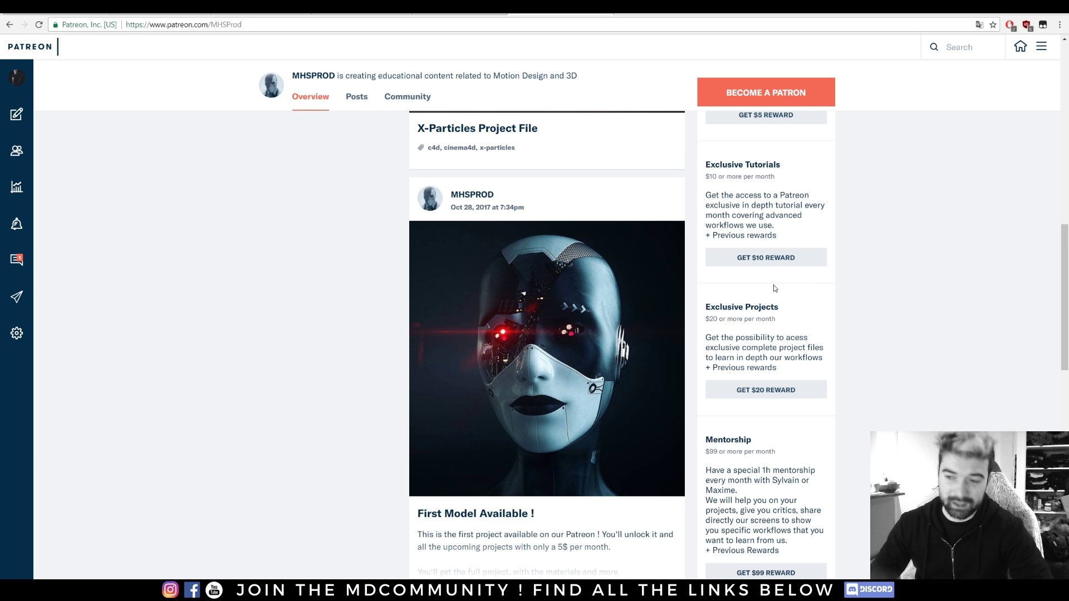
{"action": "scroll", "coordinate": [770, 287], "scroll_direction": "up", "scroll_amount": 1}
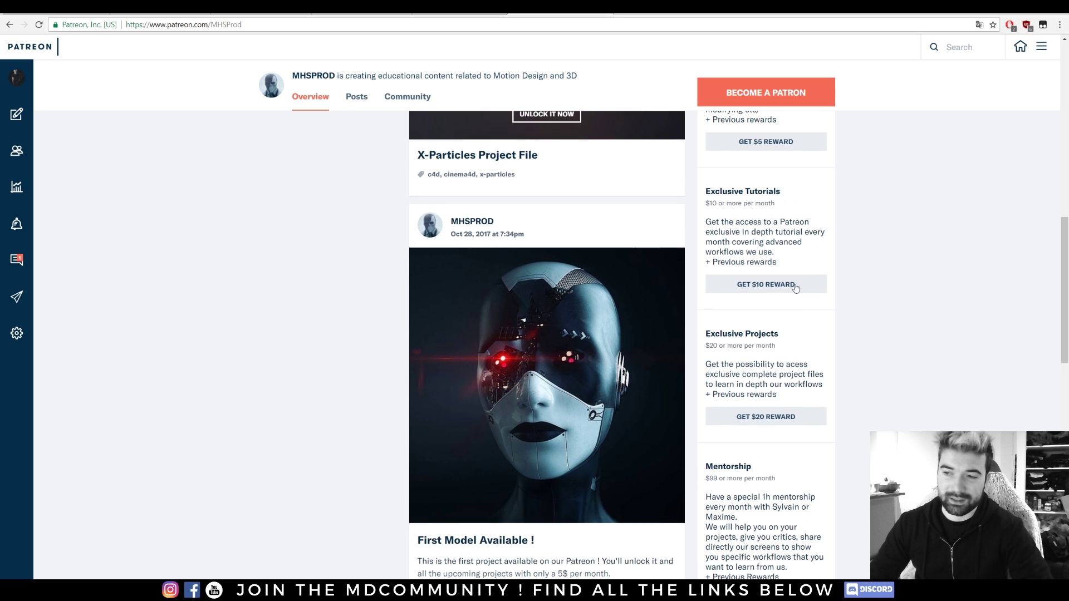
{"action": "scroll", "coordinate": [812, 253], "scroll_direction": "down", "scroll_amount": 1}
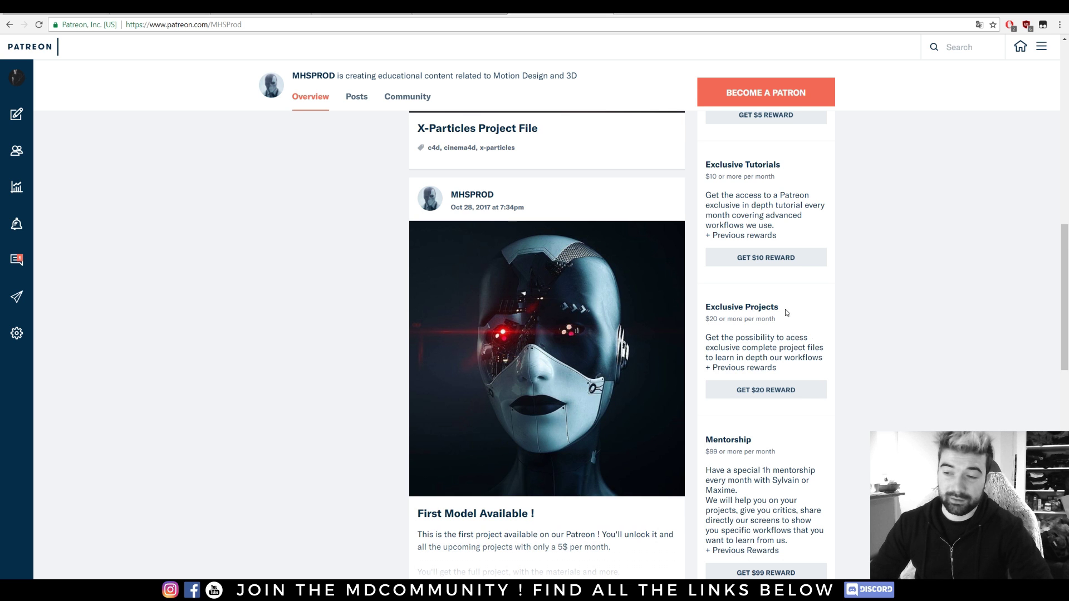
{"action": "left_click_drag", "start_coordinate": [787, 312], "coordinate": [717, 307]}
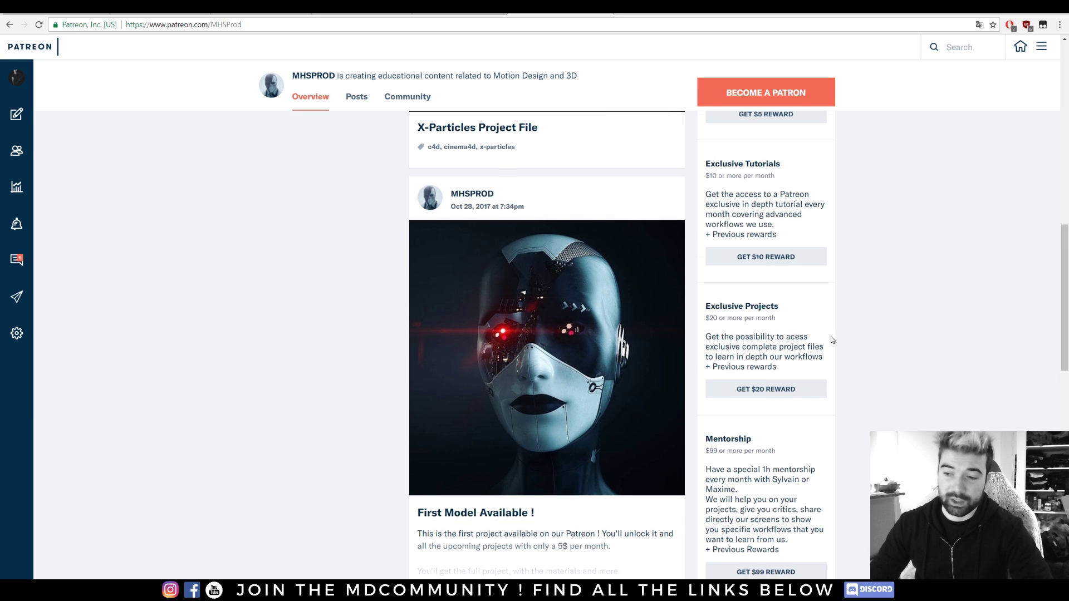
{"action": "scroll", "coordinate": [833, 338], "scroll_direction": "down", "scroll_amount": 1}
{"action": "left_click", "coordinate": [803, 401]}
{"action": "scroll", "coordinate": [804, 384], "scroll_direction": "up", "scroll_amount": 12}
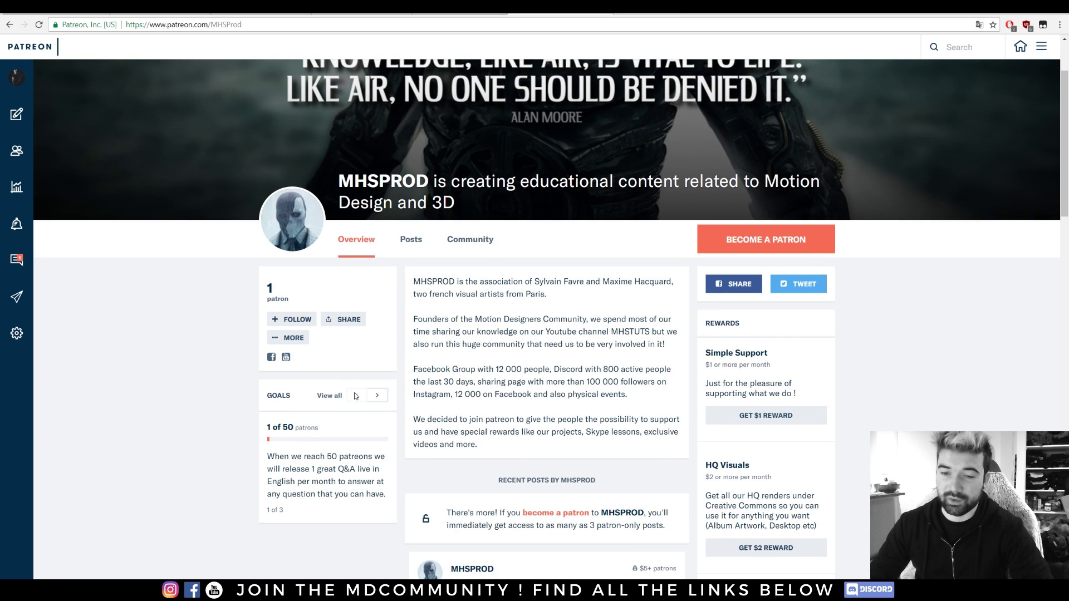
{"action": "scroll", "coordinate": [750, 412], "scroll_direction": "down", "scroll_amount": 5}
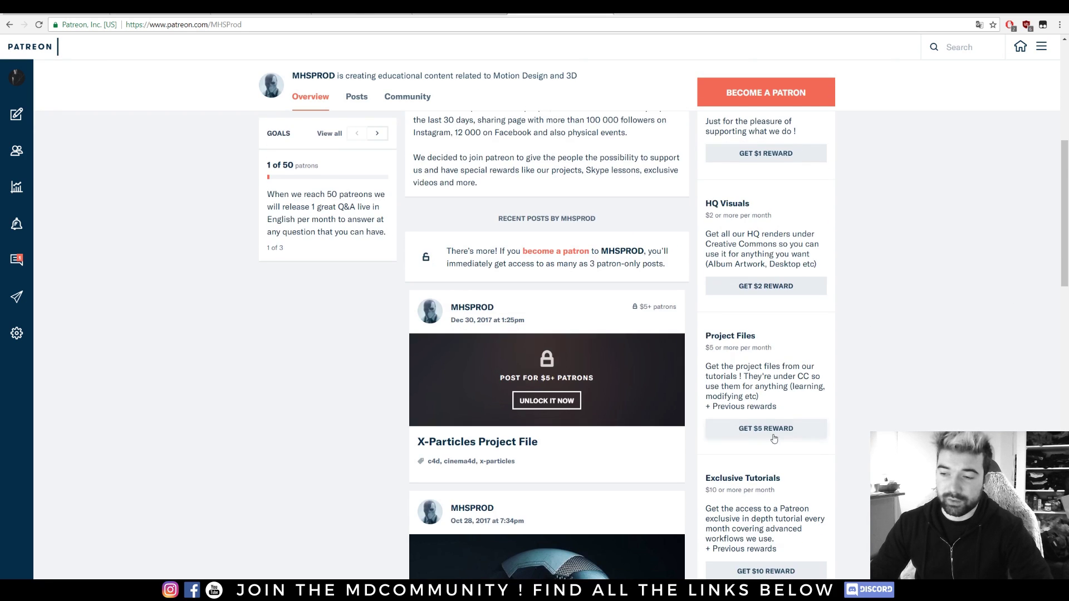
{"action": "scroll", "coordinate": [773, 438], "scroll_direction": "down", "scroll_amount": 2}
{"action": "scroll", "coordinate": [736, 289], "scroll_direction": "up", "scroll_amount": 9}
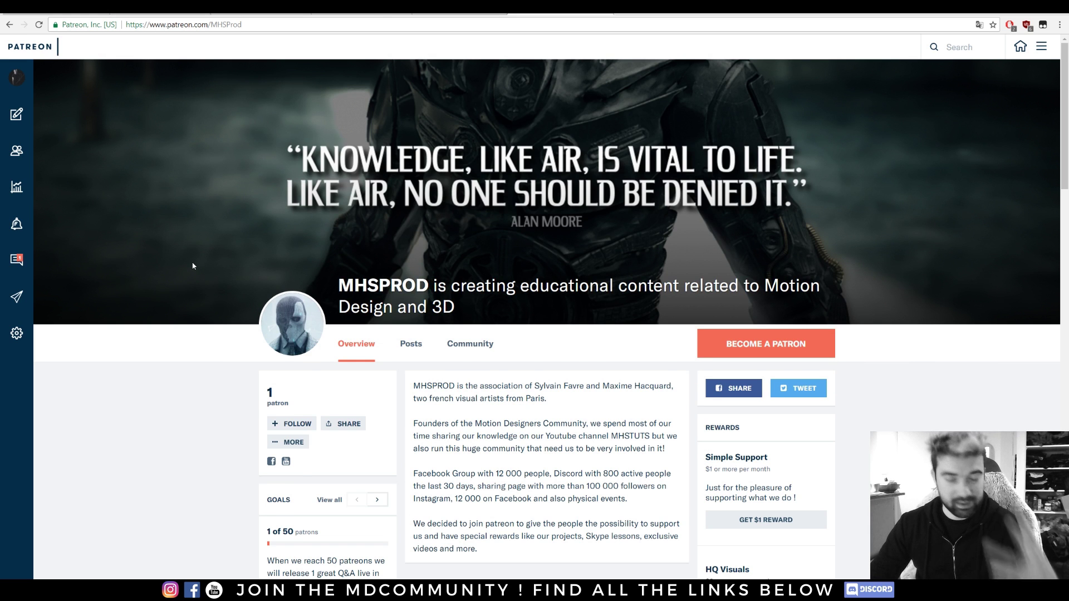
{"action": "key", "text": "ctrl+Tab"}
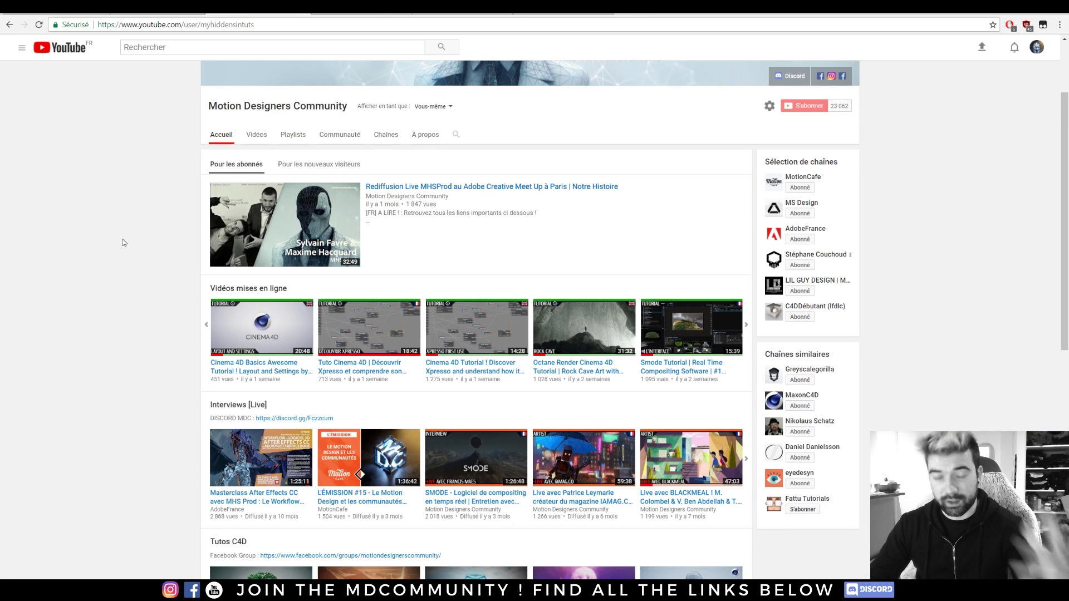
Scroll the channel home, open the Vidéos tab, and scroll to load older uploads.
{"action": "scroll", "coordinate": [122, 239], "scroll_direction": "down", "scroll_amount": 1}
{"action": "scroll", "coordinate": [124, 239], "scroll_direction": "down", "scroll_amount": 8}
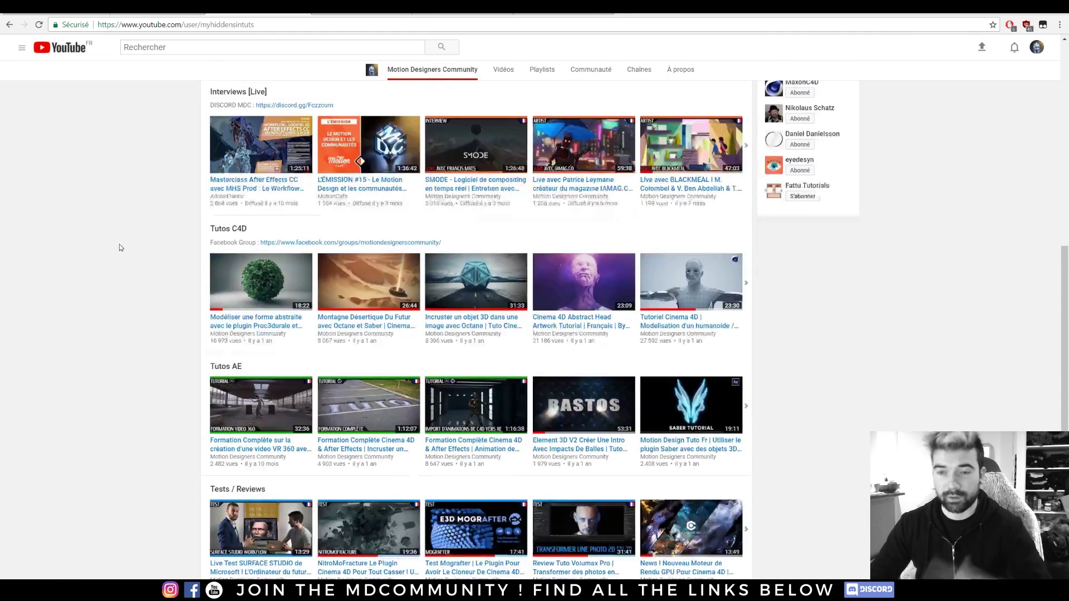
{"action": "scroll", "coordinate": [221, 275], "scroll_direction": "up", "scroll_amount": 7}
{"action": "scroll", "coordinate": [221, 275], "scroll_direction": "up", "scroll_amount": 4}
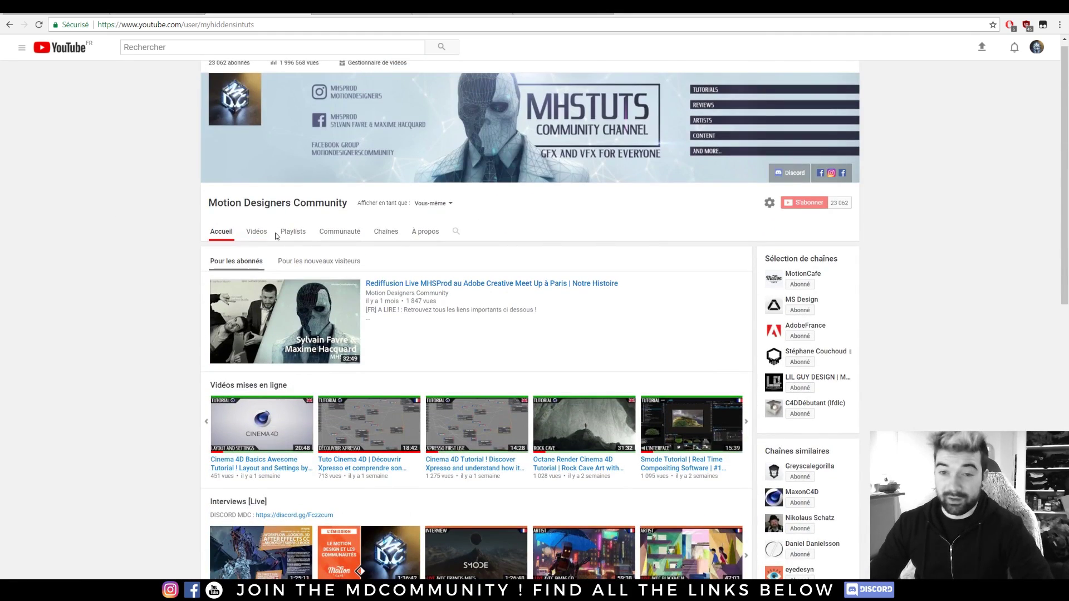
{"action": "left_click", "coordinate": [257, 231]}
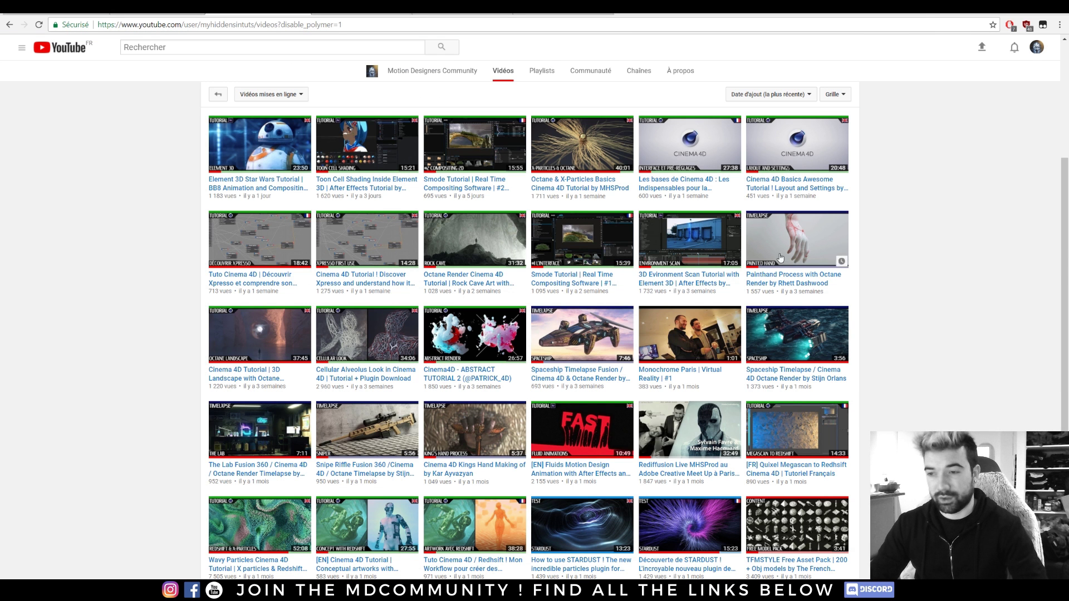
{"action": "scroll", "coordinate": [523, 247], "scroll_direction": "down", "scroll_amount": 3}
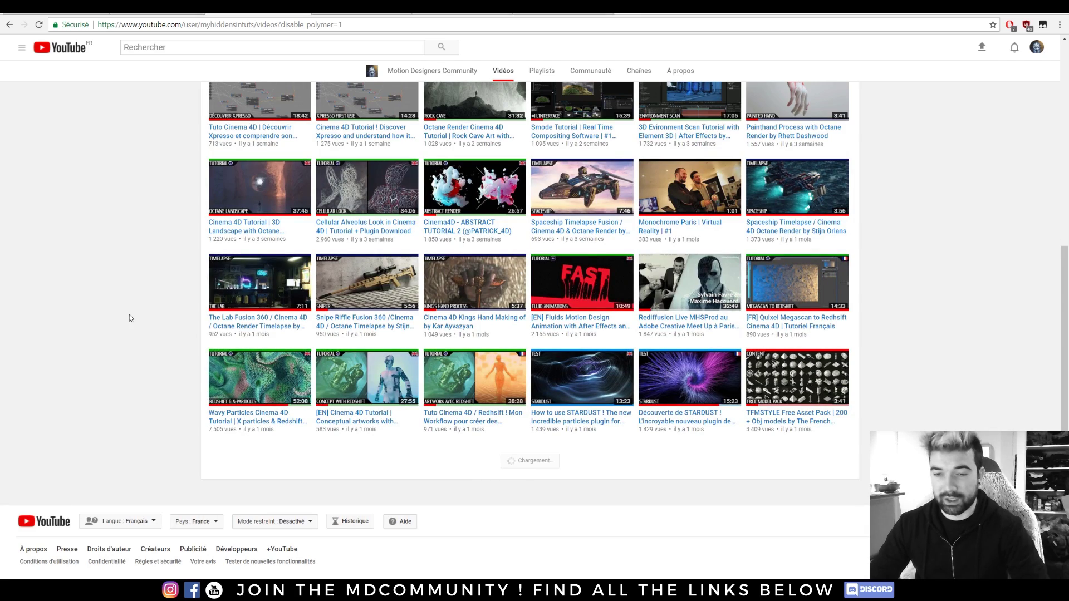
{"action": "scroll", "coordinate": [119, 286], "scroll_direction": "down", "scroll_amount": 10}
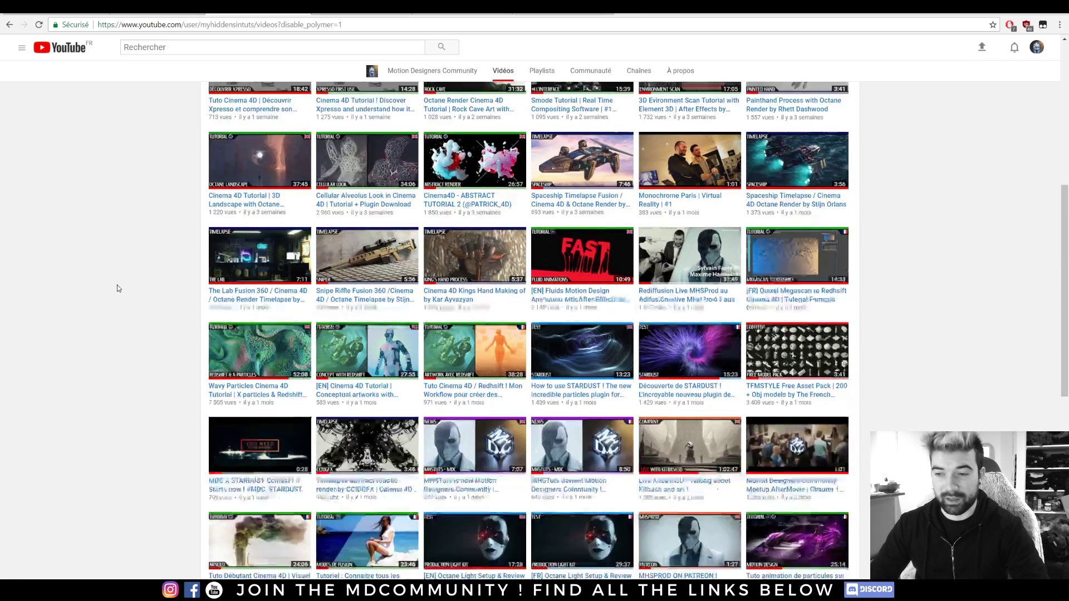